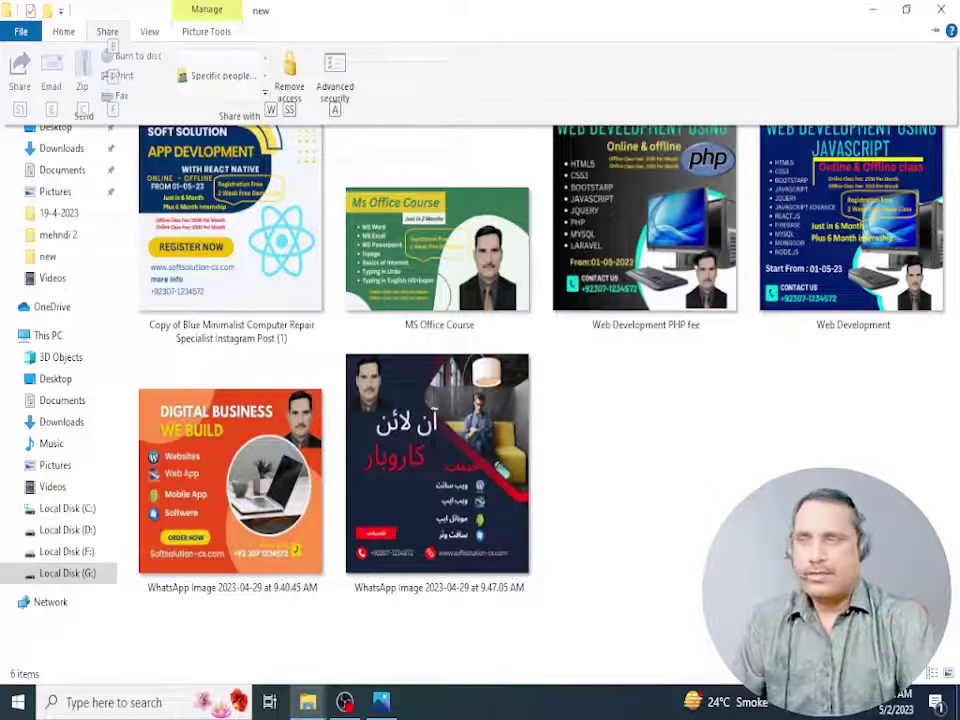
- Select the MS Office Course image, glance at Photos, and return to the course images folder
{"action": "left_click", "coordinate": [437, 255]}
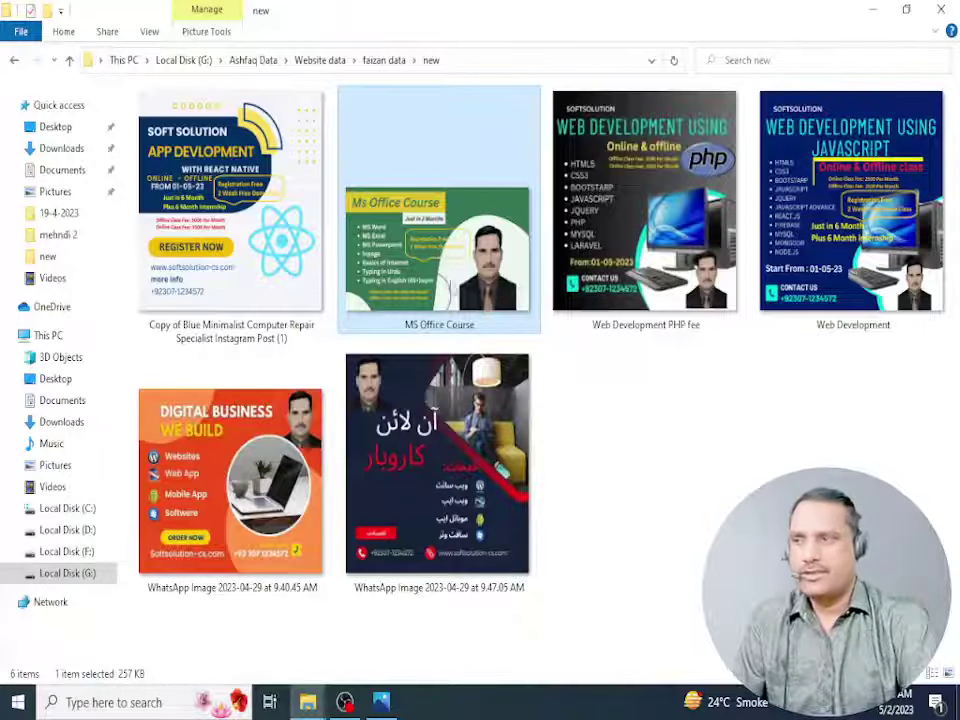
{"action": "left_click", "coordinate": [382, 701]}
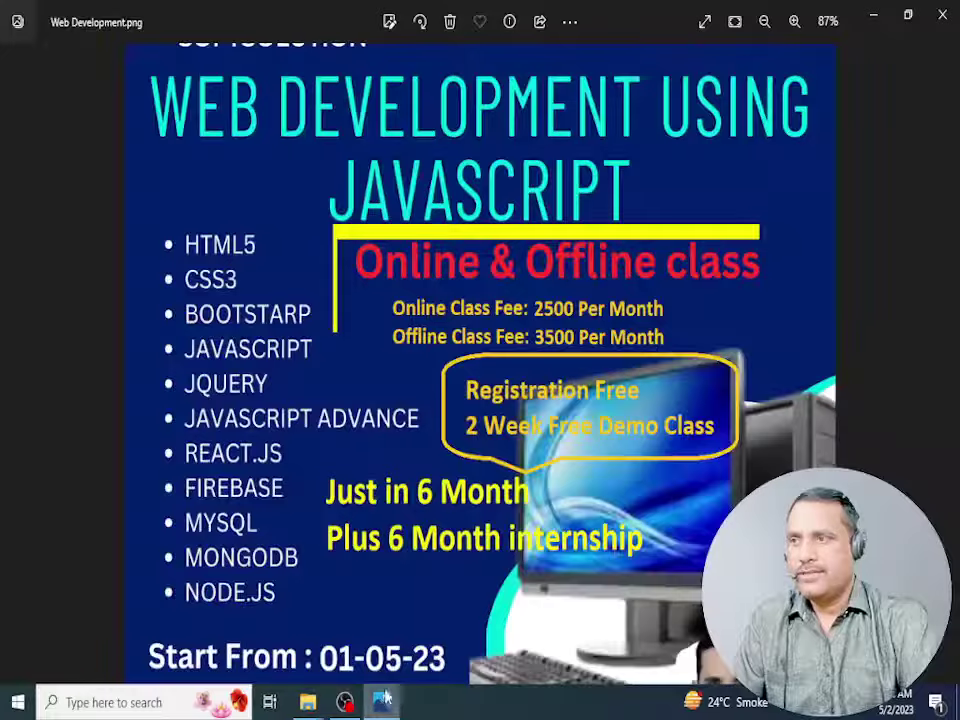
{"action": "key", "text": "alt+Tab"}
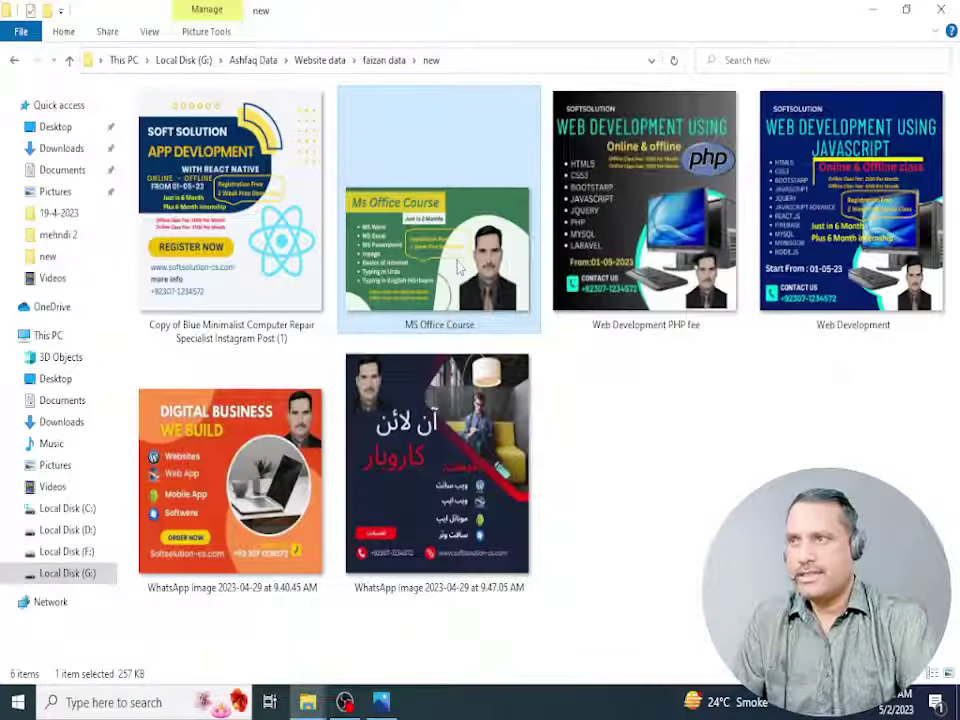
- Open MS Office Course.png full-size in Photos at 98% zoom
{"action": "double_click", "coordinate": [458, 268]}
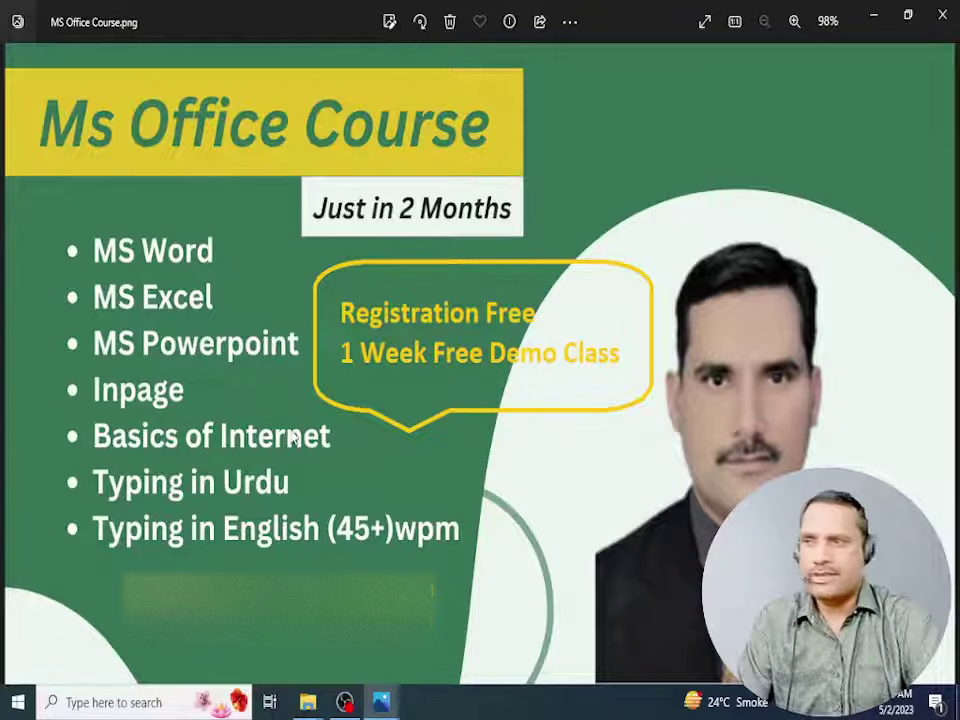
- Minimize Photos and the folder window, then bring back Photos showing the keyboard .jpg
{"action": "left_click", "coordinate": [876, 22]}
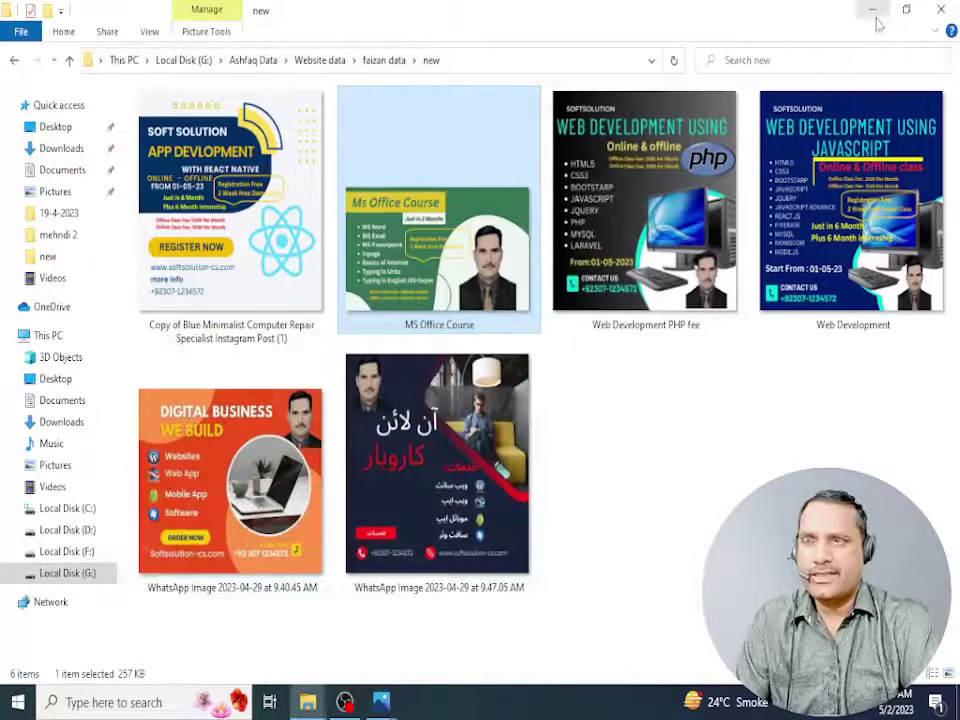
{"action": "left_click", "coordinate": [874, 22]}
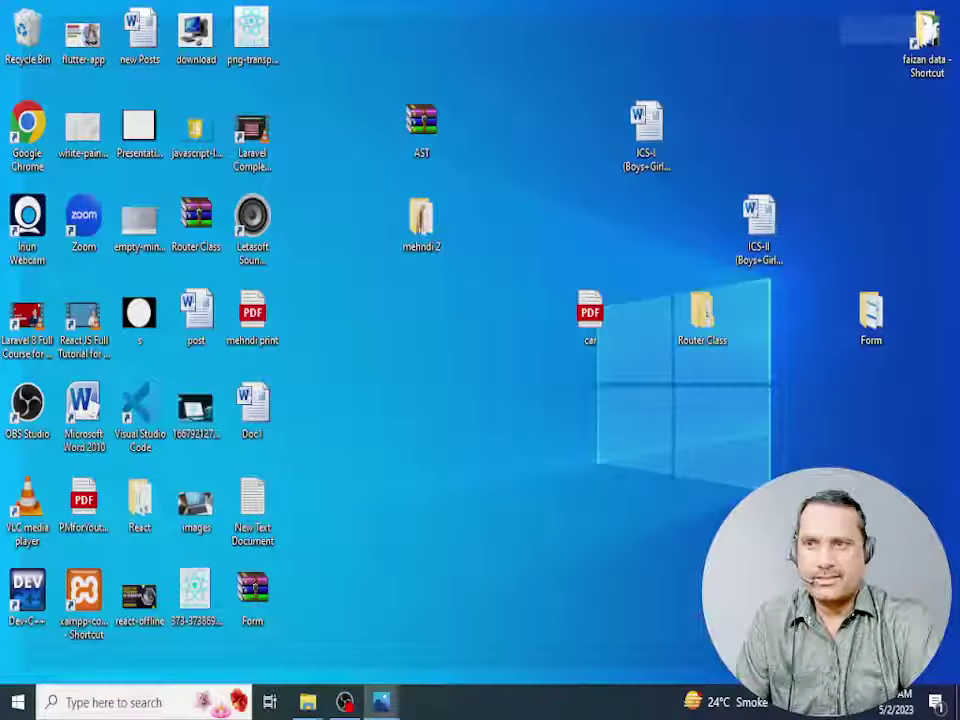
{"action": "key", "text": "alt+Tab"}
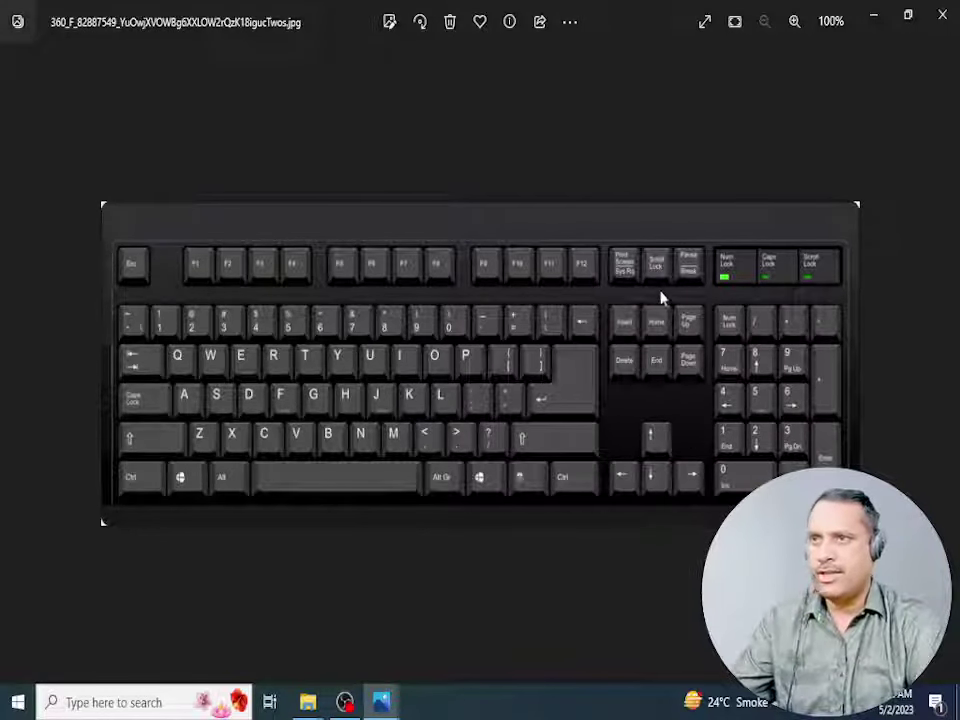
- Close the keyboard picture, start Word 2010 from the desktop icon, then close it
{"action": "left_click", "coordinate": [940, 18]}
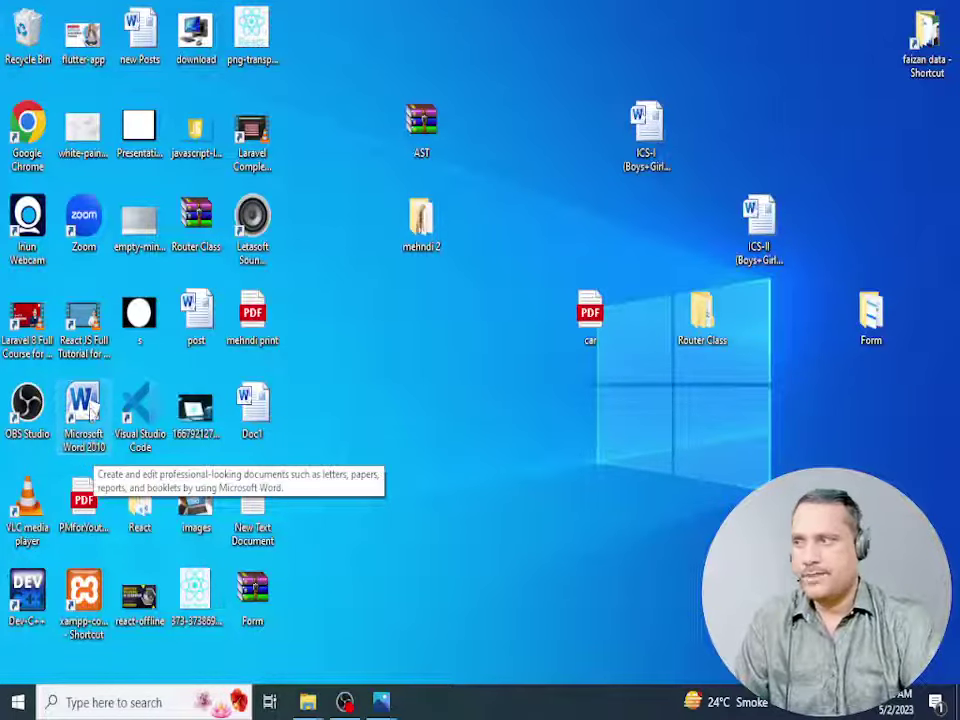
{"action": "double_click", "coordinate": [85, 405]}
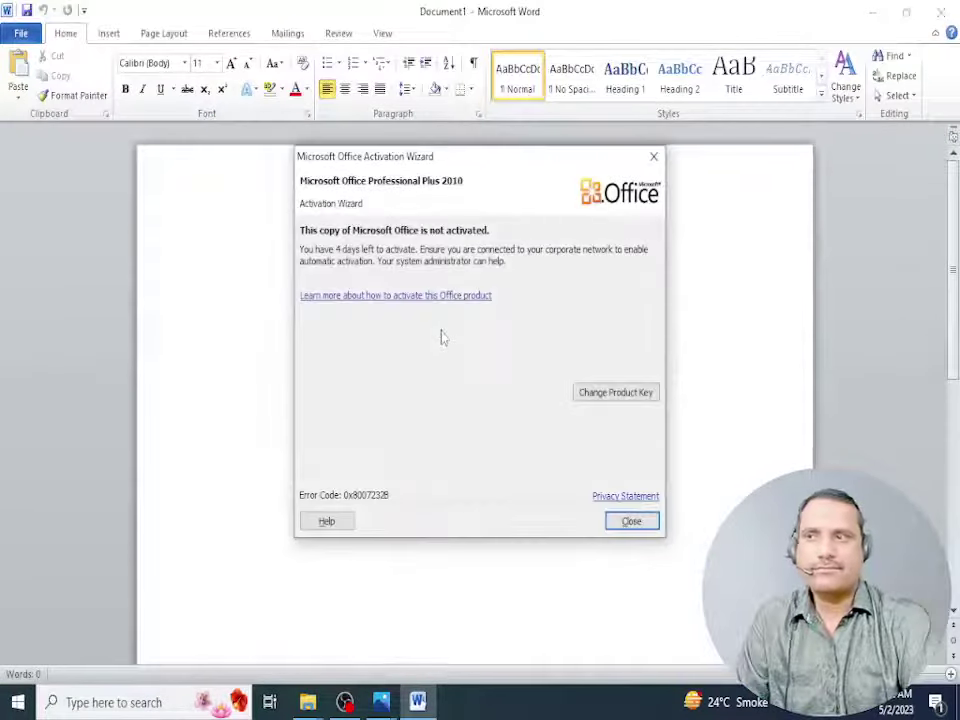
{"action": "left_click", "coordinate": [625, 519]}
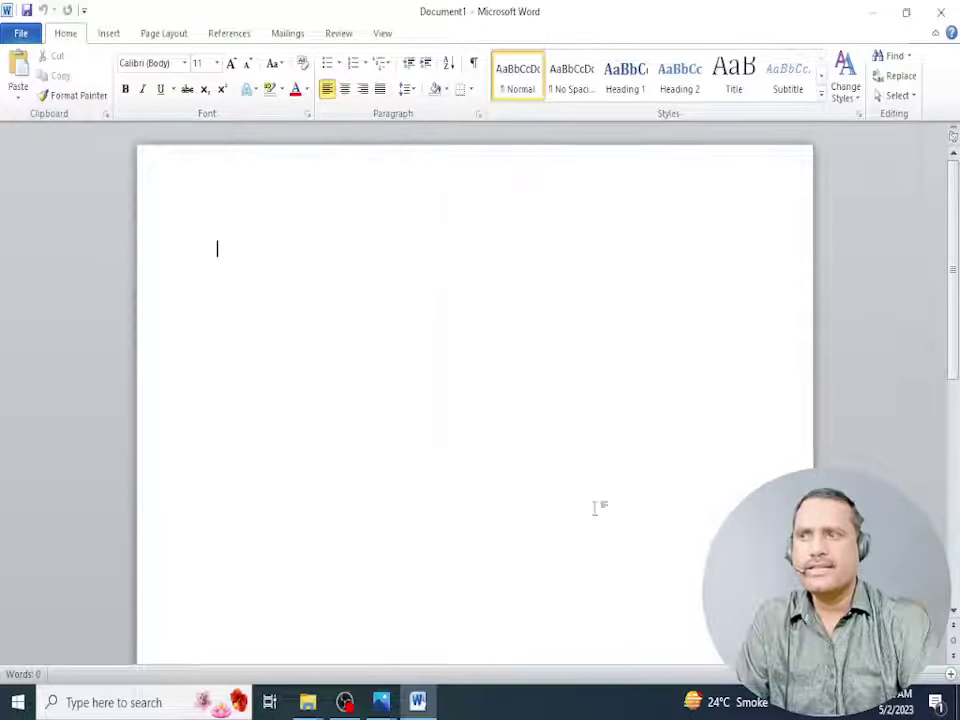
{"action": "left_click", "coordinate": [940, 12]}
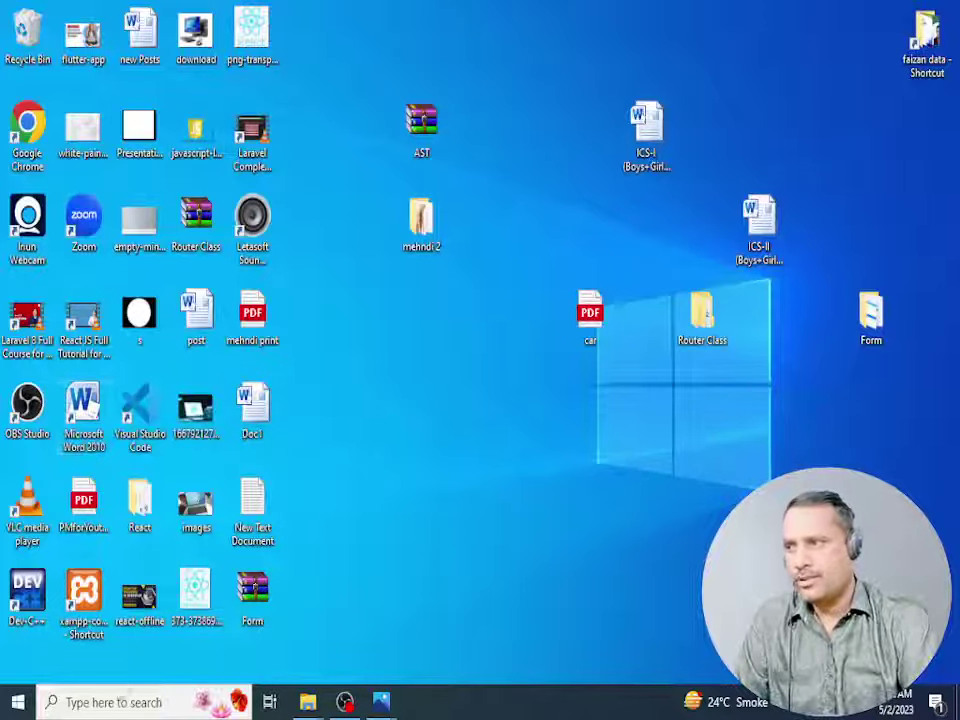
- Launch Word 2010 again by searching 'word', dismiss activation, and close it
{"action": "left_click", "coordinate": [133, 704]}
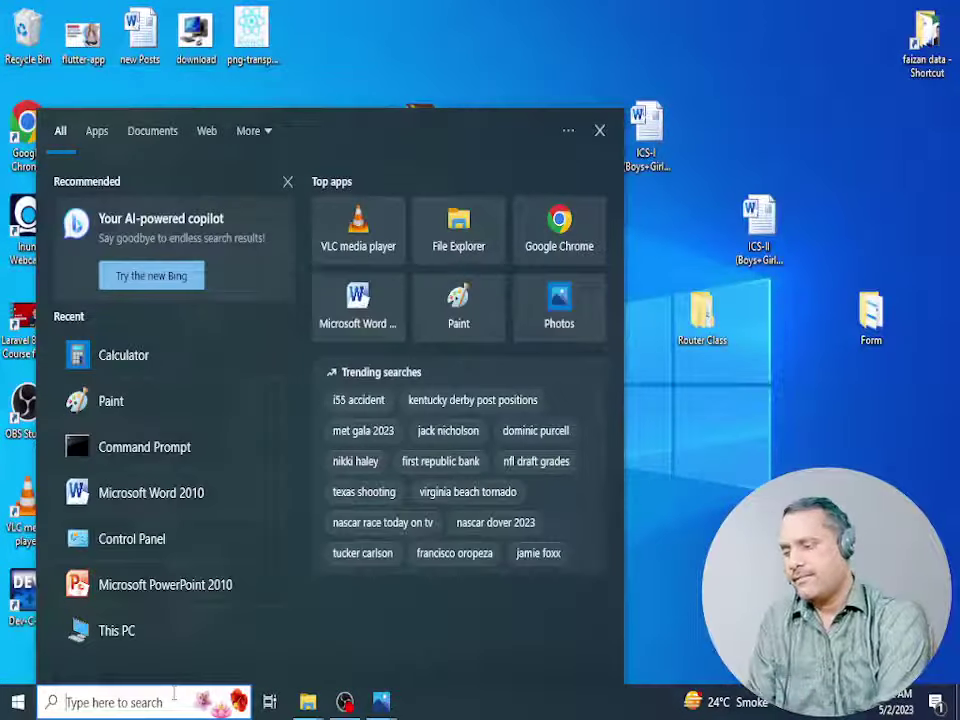
{"action": "type", "text": "word"}
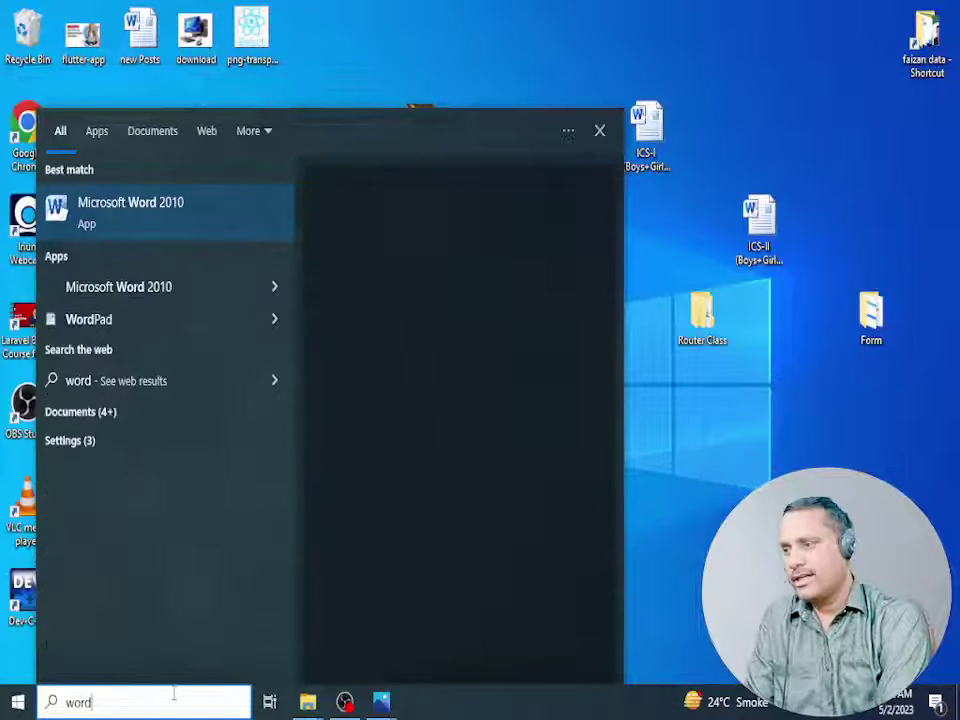
{"action": "left_click", "coordinate": [140, 218]}
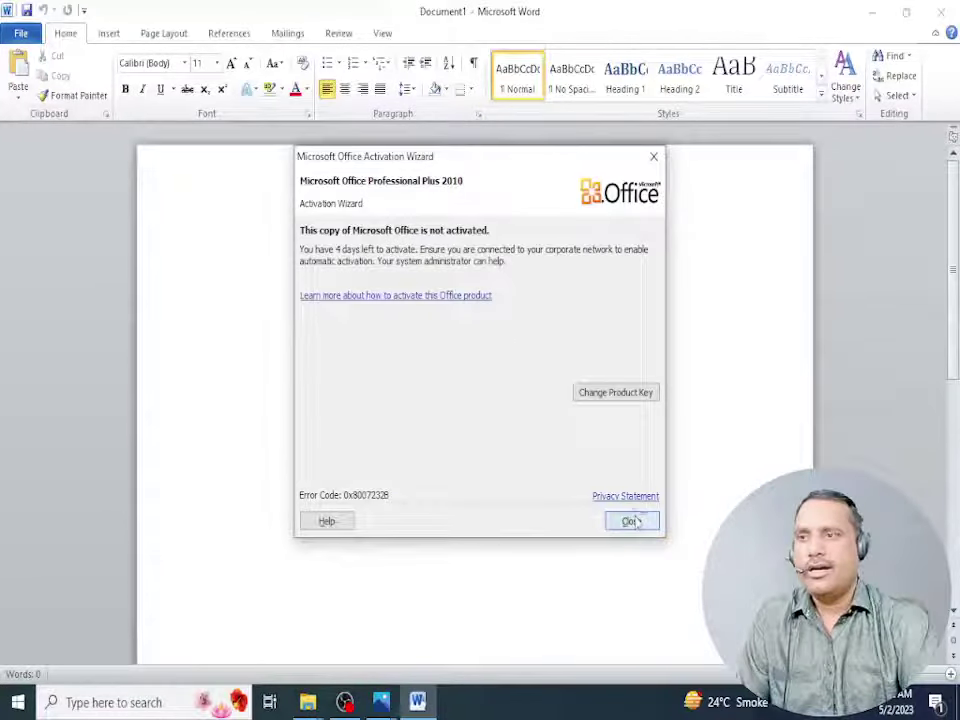
{"action": "left_click", "coordinate": [633, 519]}
{"action": "left_click", "coordinate": [940, 12]}
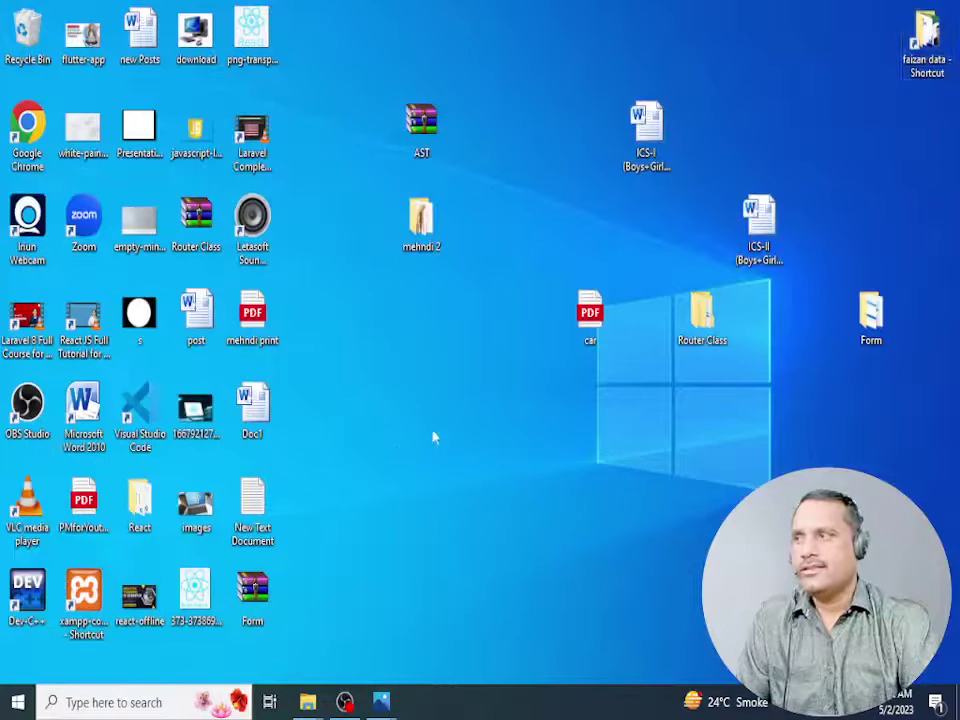
- Browse Local Disk (C:) to Program Files > Microsoft Office > Office14
{"action": "mouse_move", "coordinate": [307, 700]}
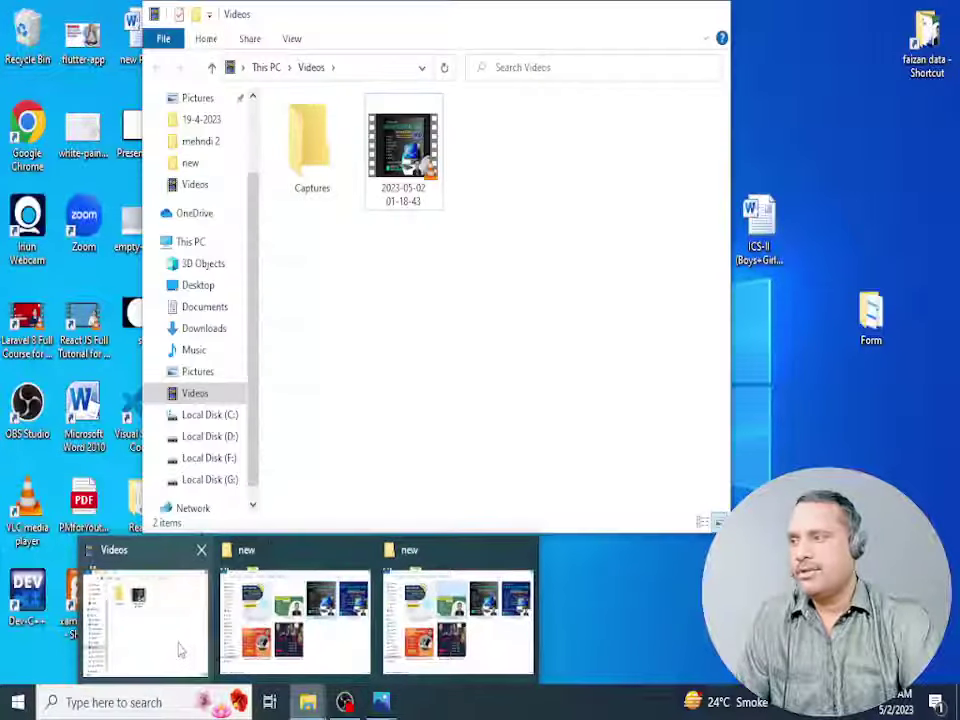
{"action": "left_click", "coordinate": [145, 620]}
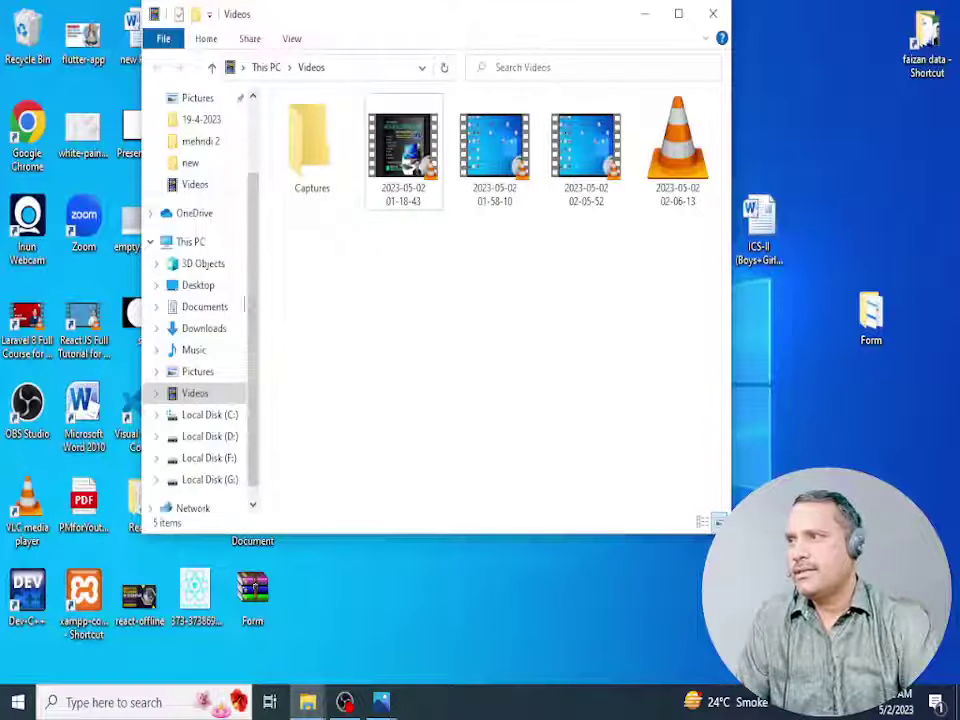
{"action": "left_click", "coordinate": [225, 415]}
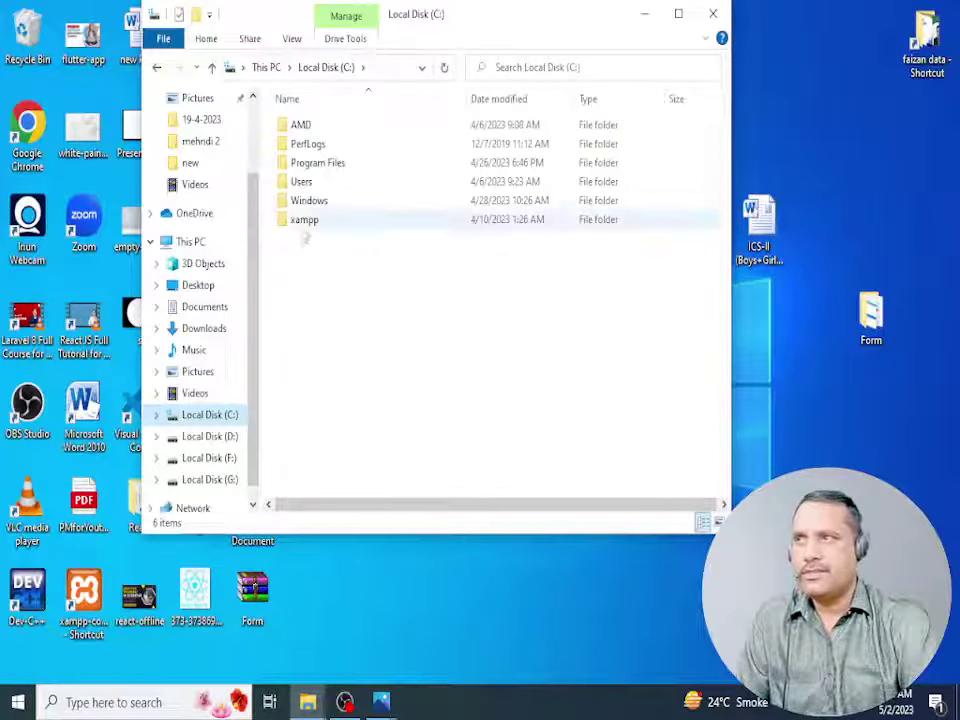
{"action": "left_click", "coordinate": [330, 170]}
{"action": "double_click", "coordinate": [330, 170]}
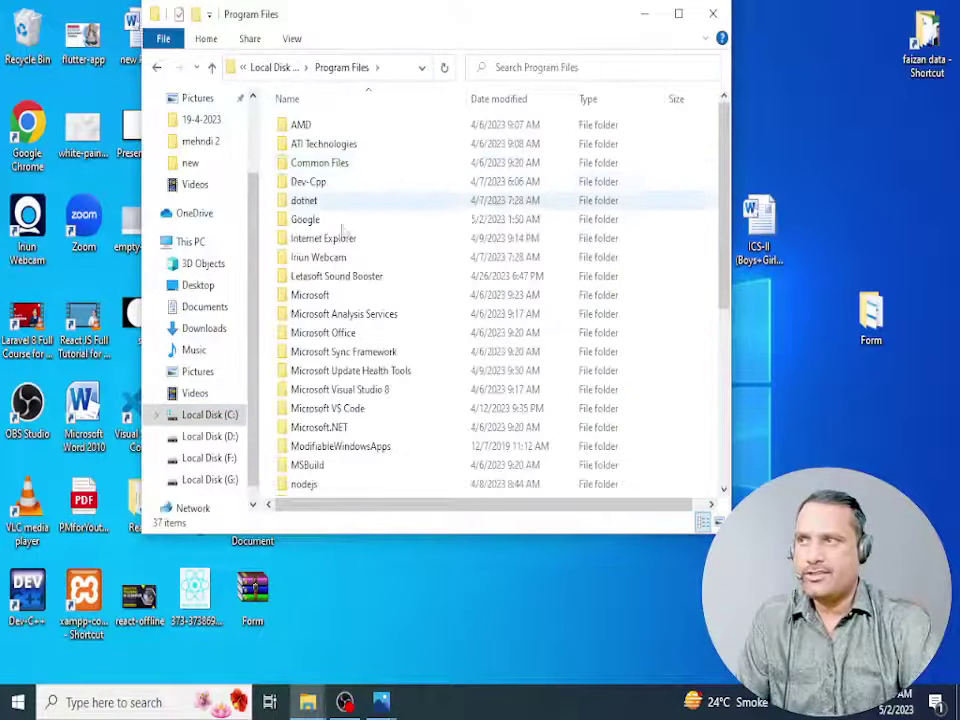
{"action": "double_click", "coordinate": [316, 334]}
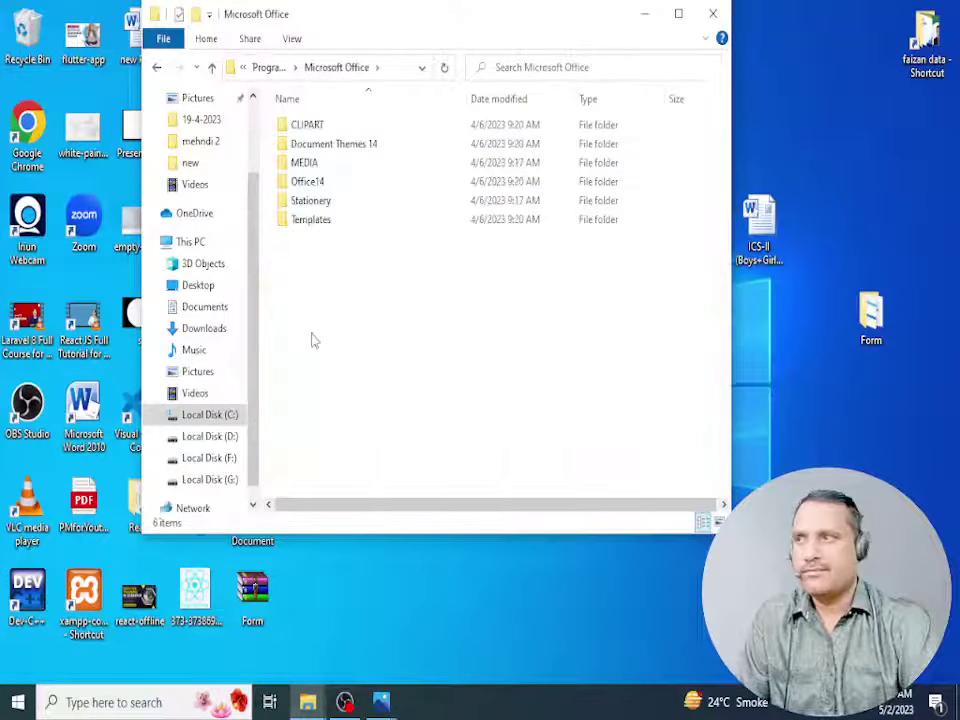
{"action": "double_click", "coordinate": [303, 183]}
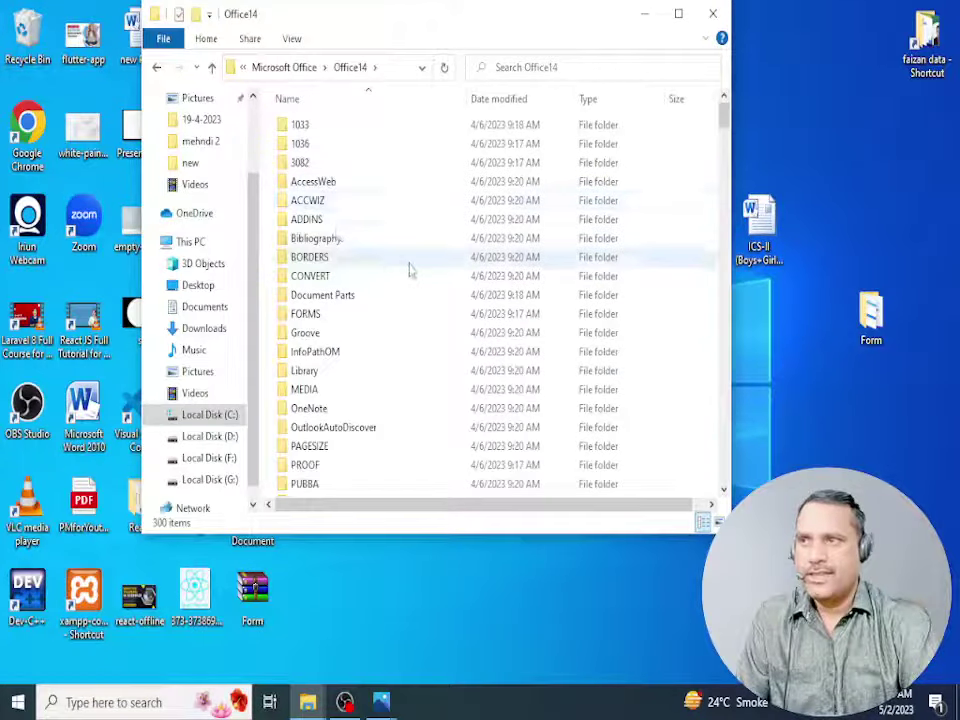
{"action": "scroll", "coordinate": [411, 270], "scroll_direction": "down", "scroll_amount": 5}
{"action": "scroll", "coordinate": [411, 270], "scroll_direction": "down", "scroll_amount": 3}
- Start Word from WINWORD, close the blank document, then close the Office14 folder window
{"action": "key", "text": "w"}
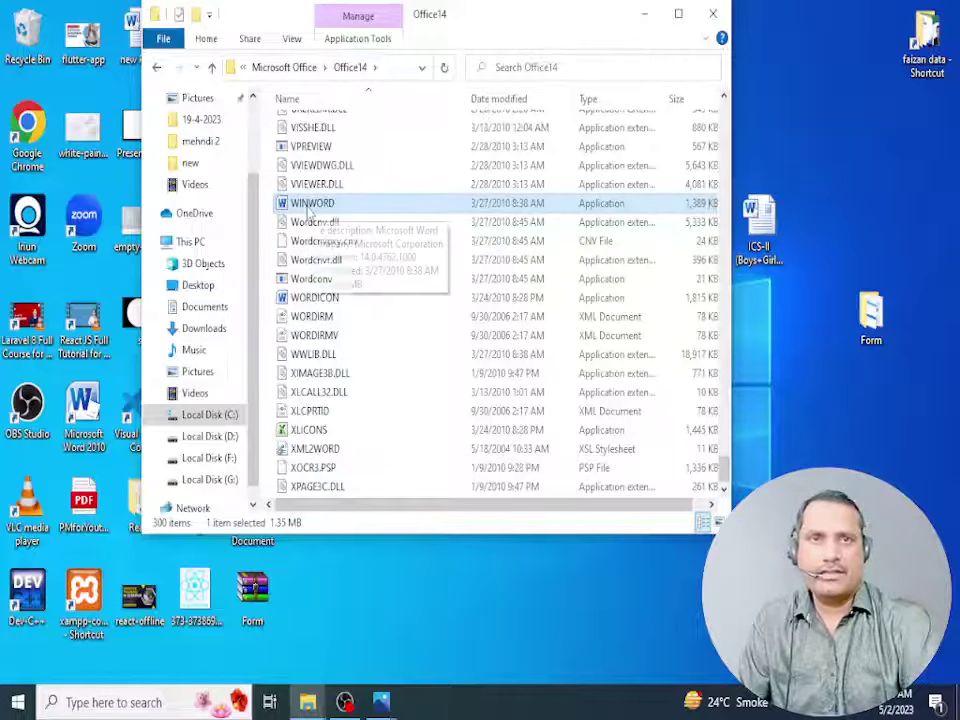
{"action": "double_click", "coordinate": [310, 207]}
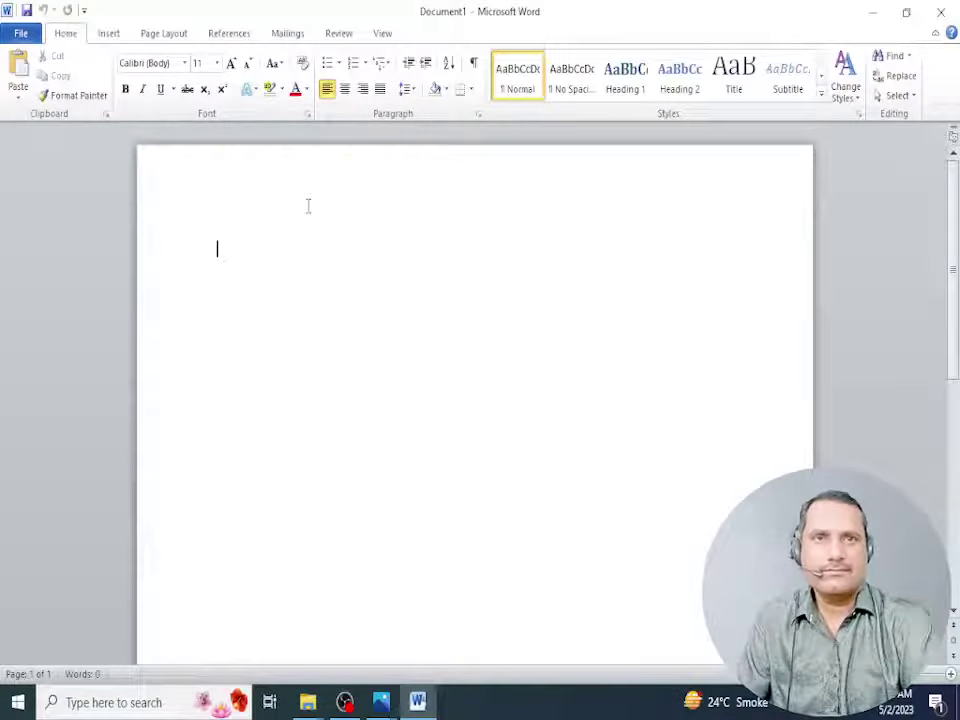
{"action": "left_click", "coordinate": [654, 157]}
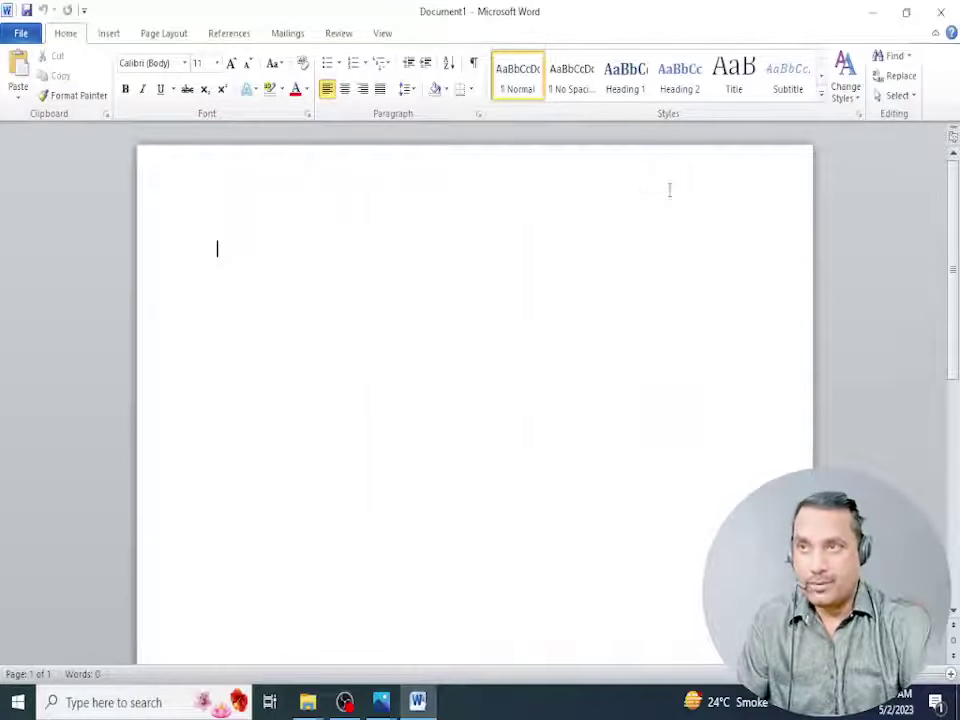
{"action": "left_click", "coordinate": [940, 11]}
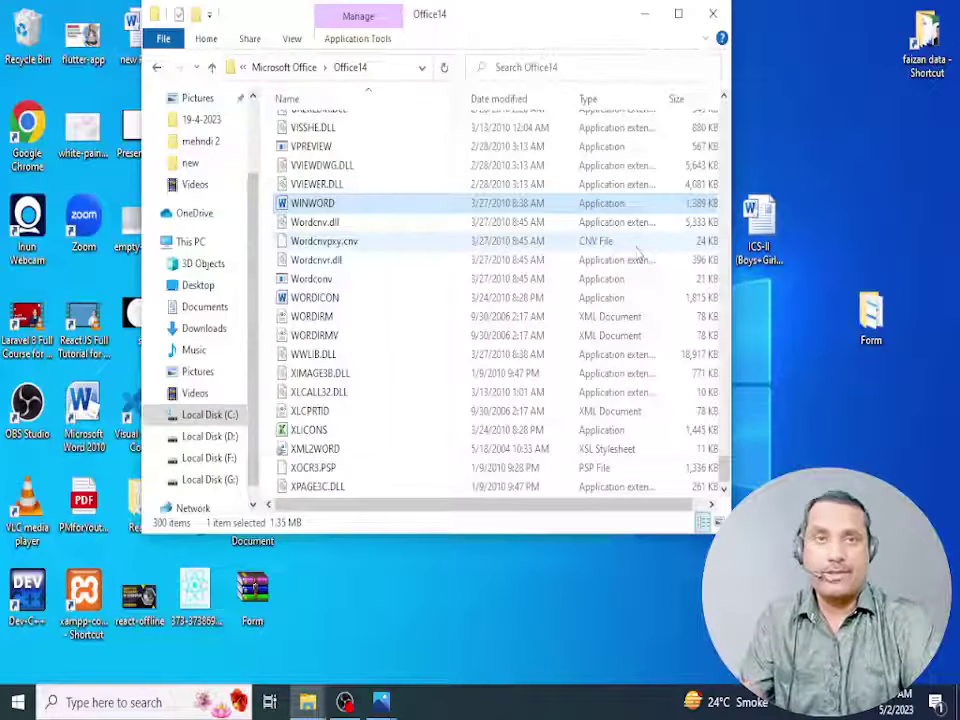
{"action": "left_click", "coordinate": [713, 13]}
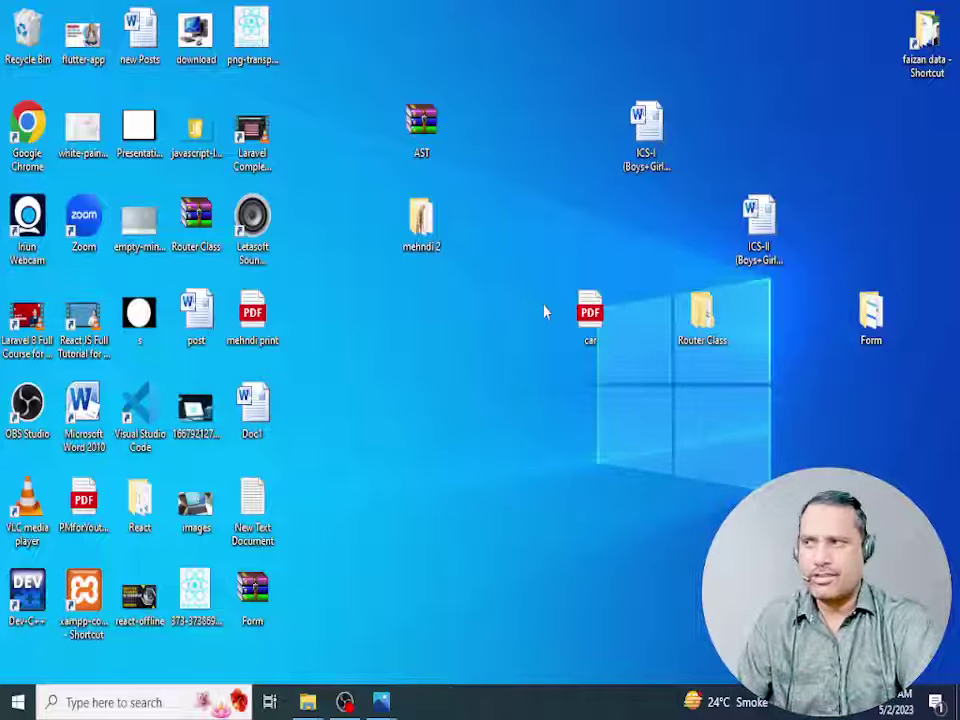
{"action": "left_click", "coordinate": [96, 452]}
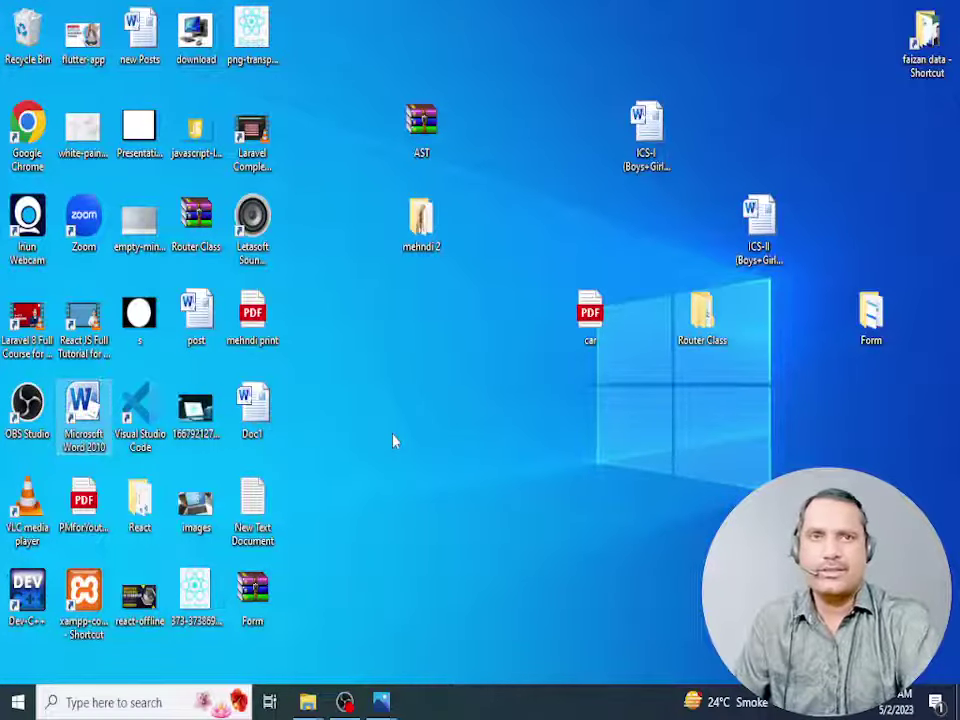
{"action": "mouse_move", "coordinate": [256, 425]}
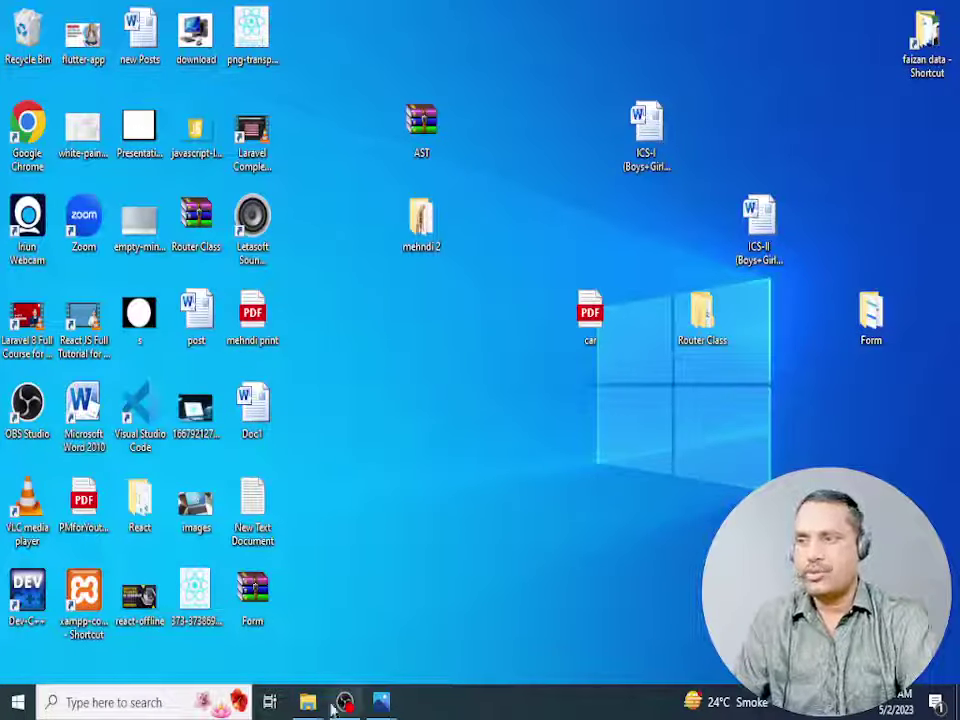
{"action": "mouse_move", "coordinate": [307, 706]}
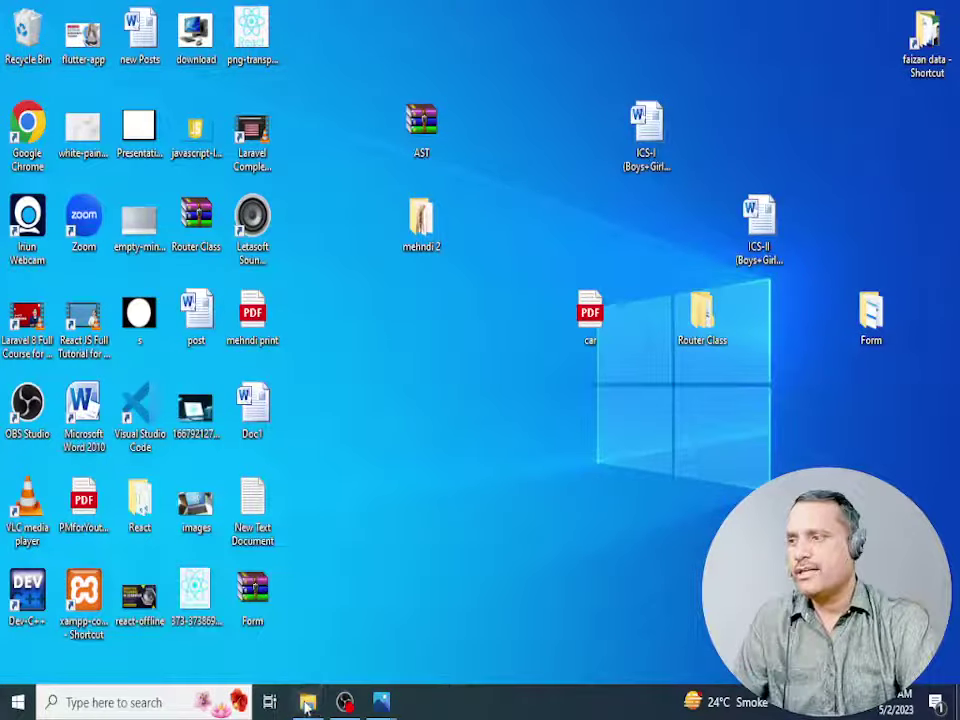
- Navigate File Explorer to Local Disk (G:) > SOFTWERE > MS Office 2010 x86x64
{"action": "mouse_move", "coordinate": [284, 675]}
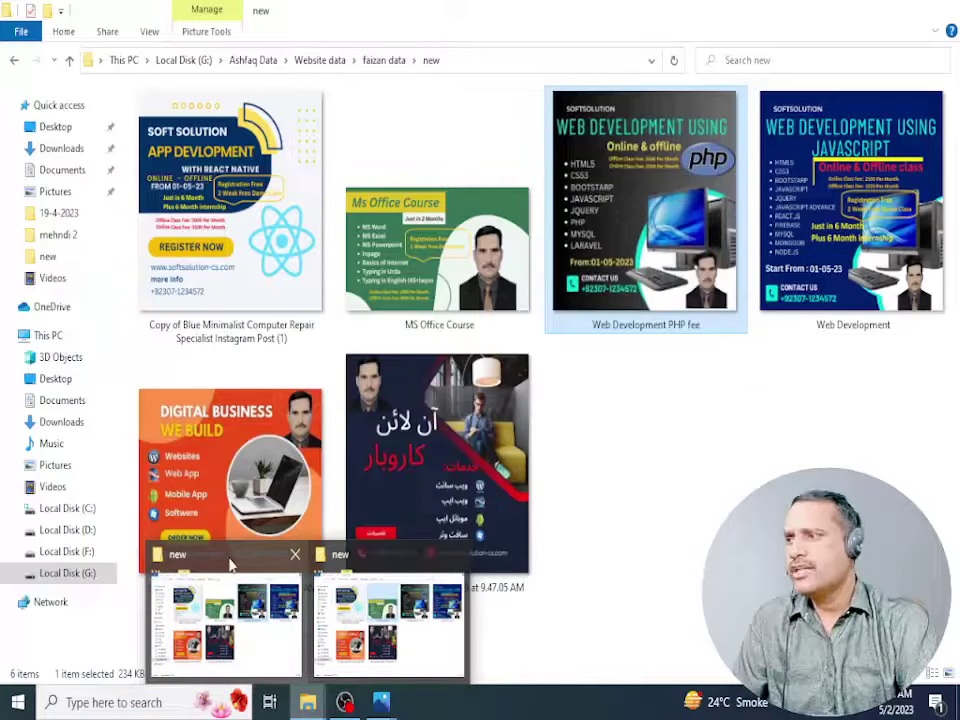
{"action": "left_click", "coordinate": [195, 565]}
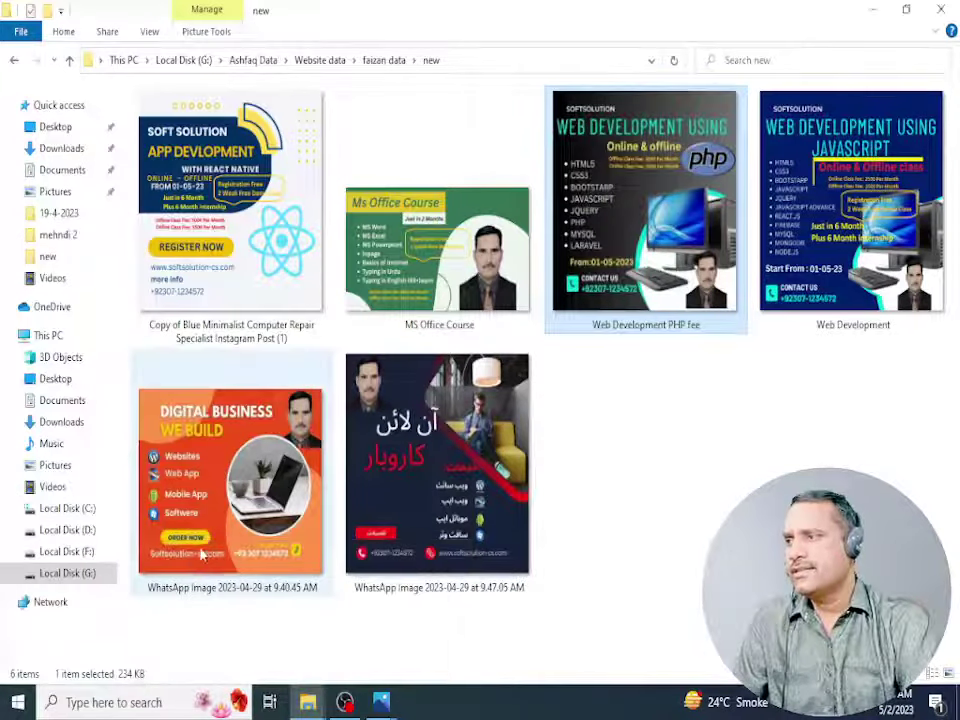
{"action": "left_click", "coordinate": [80, 553]}
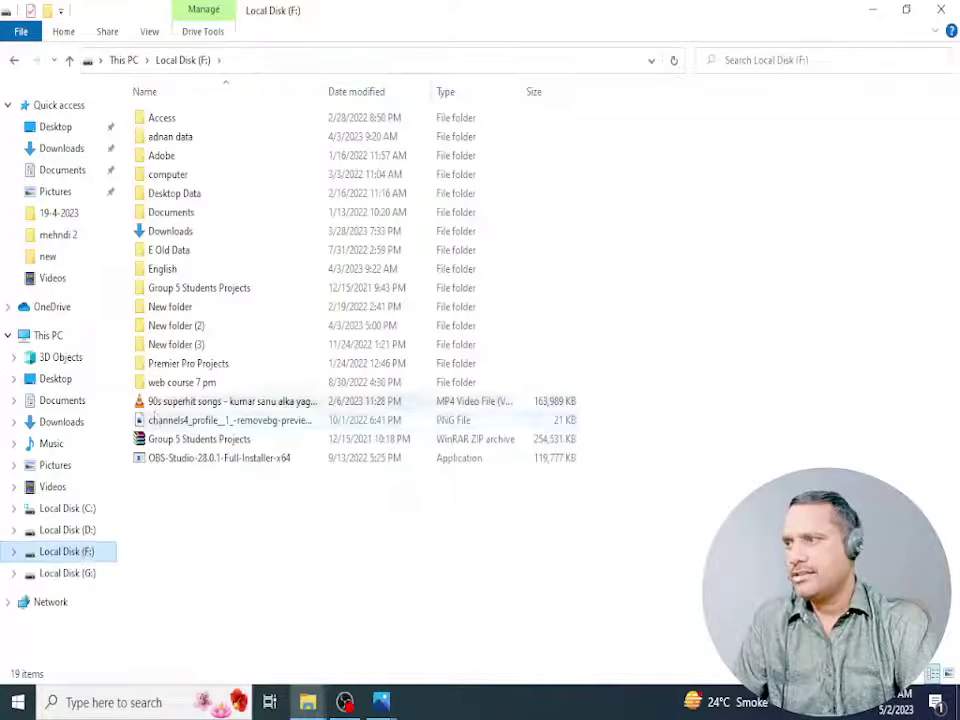
{"action": "left_click", "coordinate": [86, 573]}
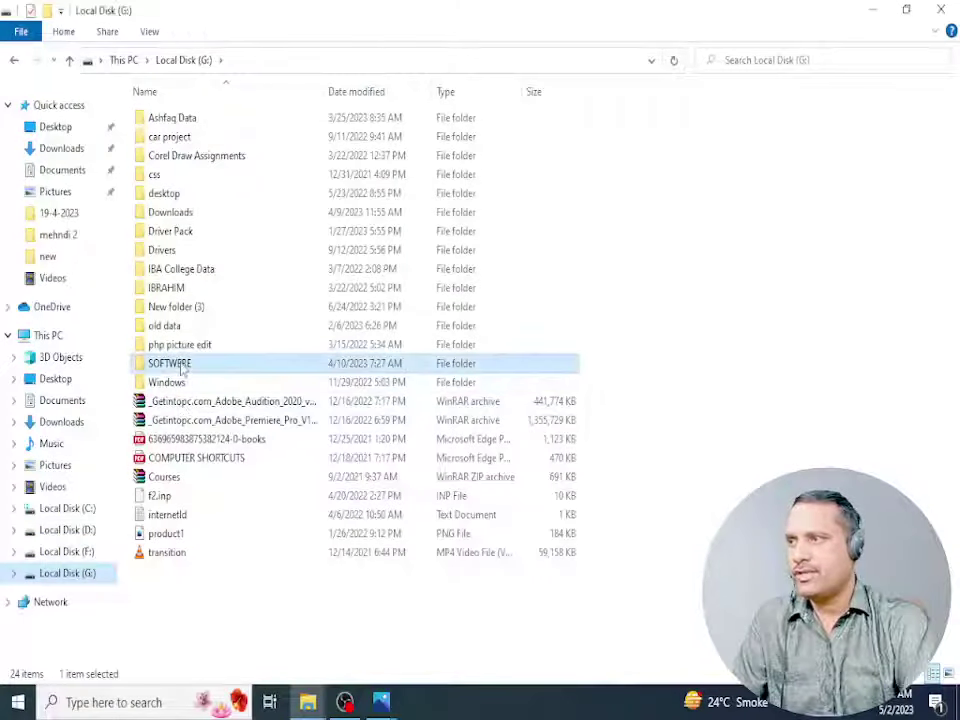
{"action": "double_click", "coordinate": [182, 365]}
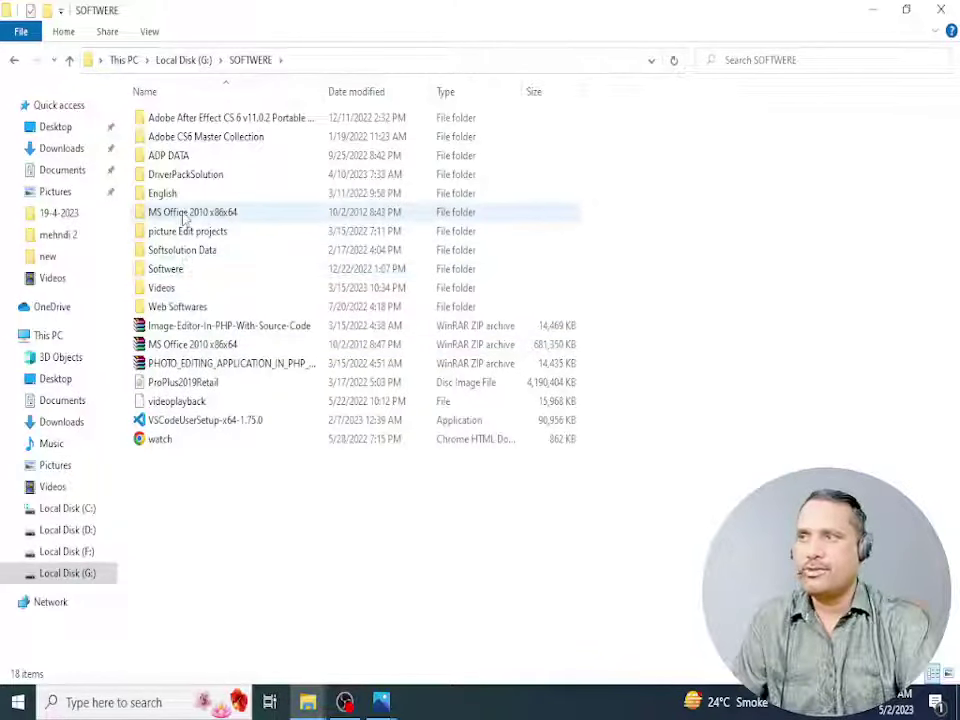
{"action": "double_click", "coordinate": [183, 216]}
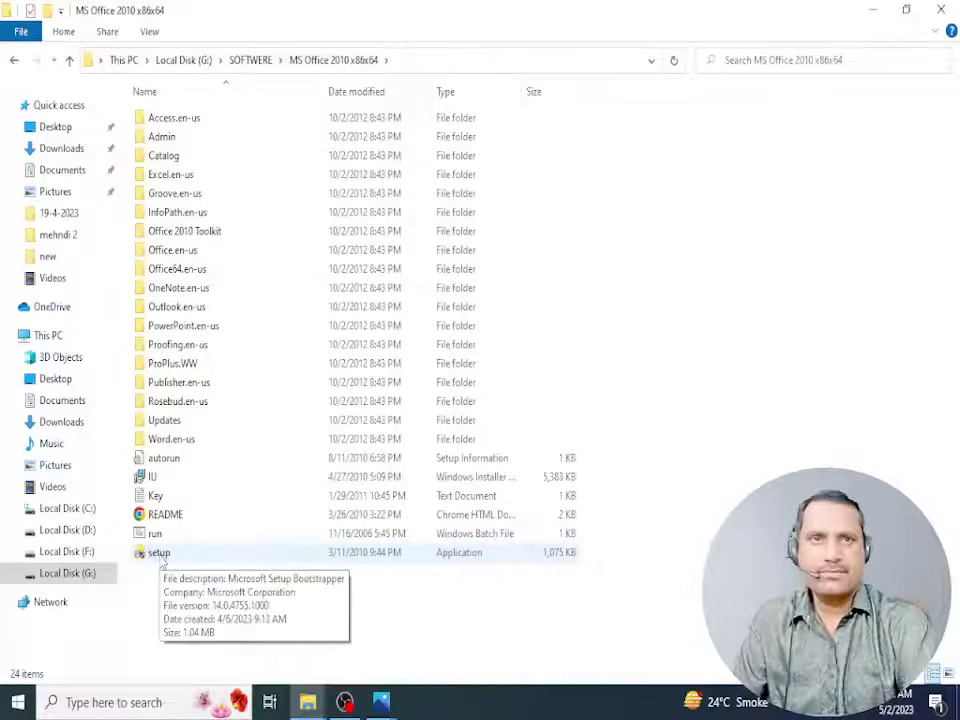
- Run the Office 2010 setup program, then cancel it and confirm with Yes
{"action": "left_click", "coordinate": [160, 559]}
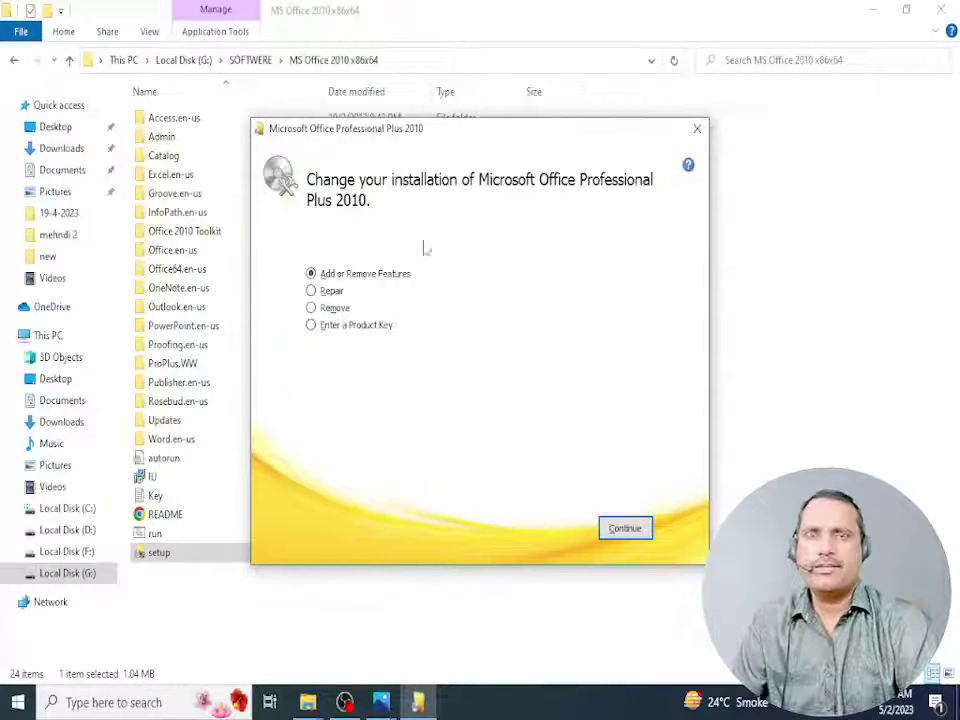
{"action": "left_click", "coordinate": [697, 129]}
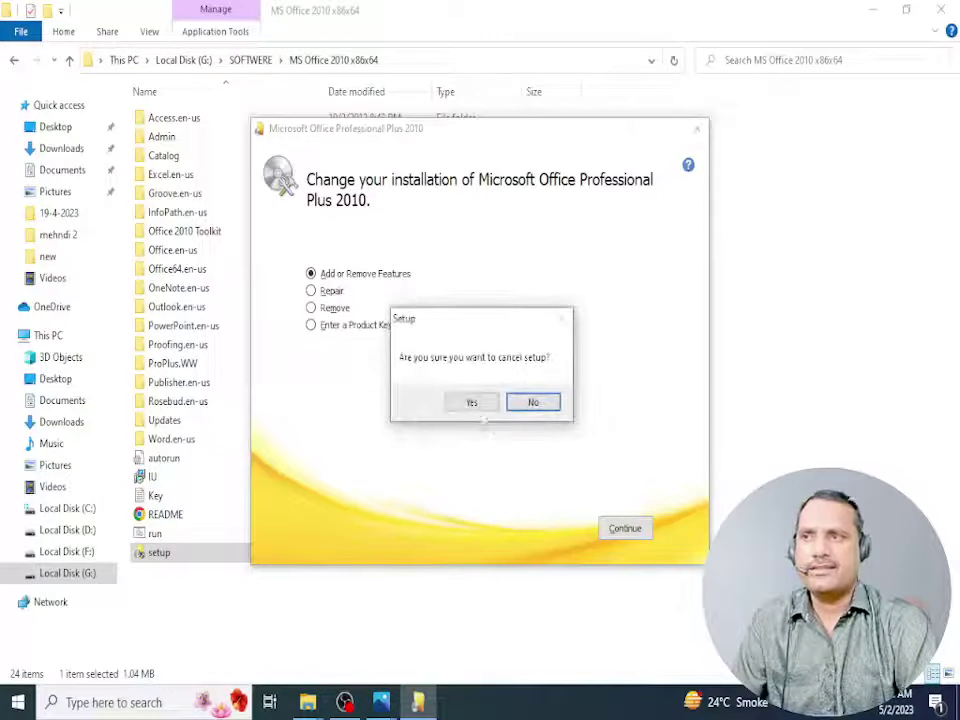
{"action": "left_click", "coordinate": [478, 402]}
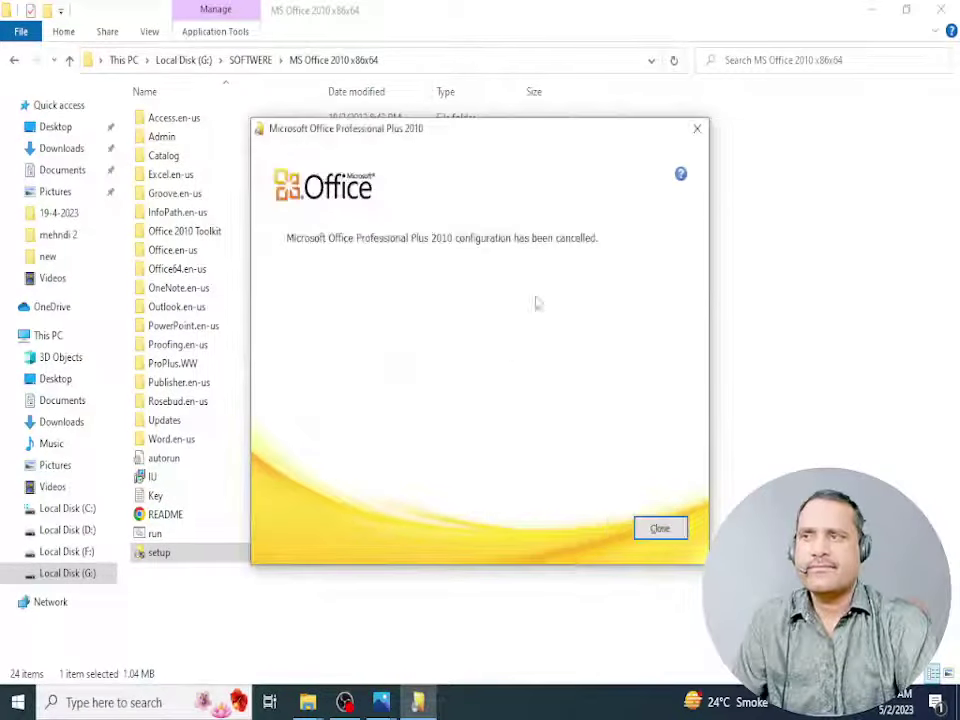
- Dismiss the setup message, launch Word 2010 from the desktop icon, then minimize it
{"action": "left_click", "coordinate": [659, 528]}
{"action": "left_click", "coordinate": [872, 9]}
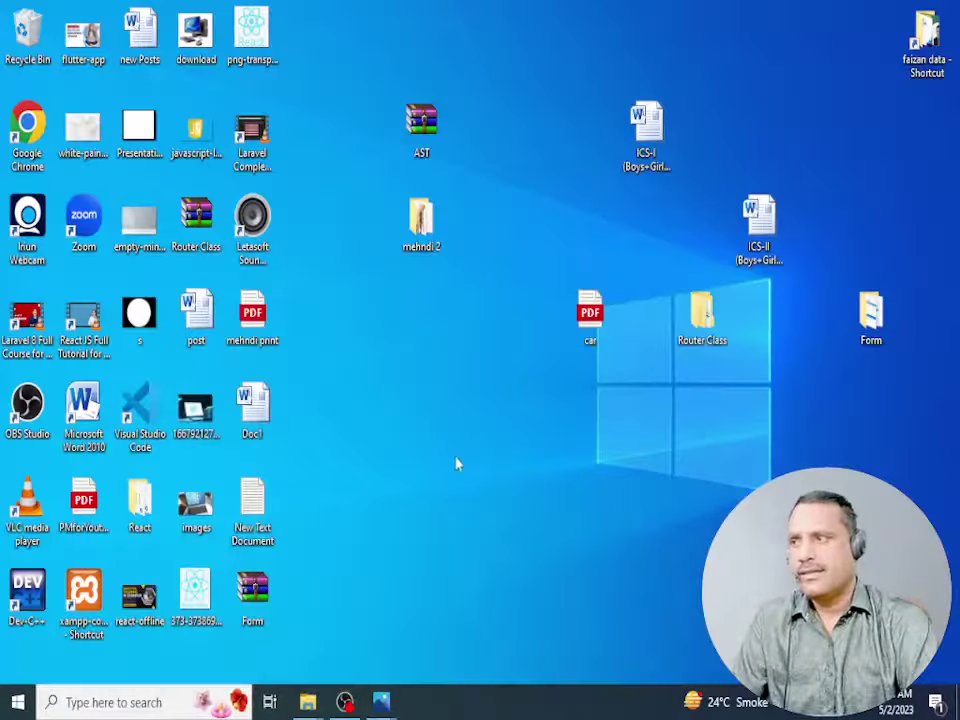
{"action": "double_click", "coordinate": [83, 410]}
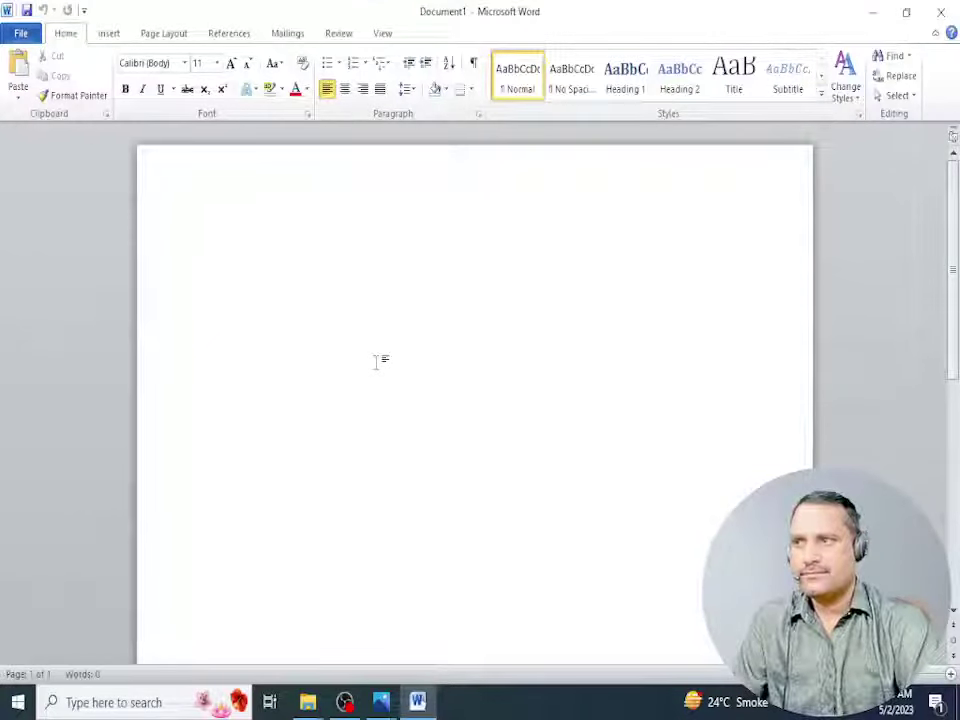
{"action": "left_click", "coordinate": [630, 517]}
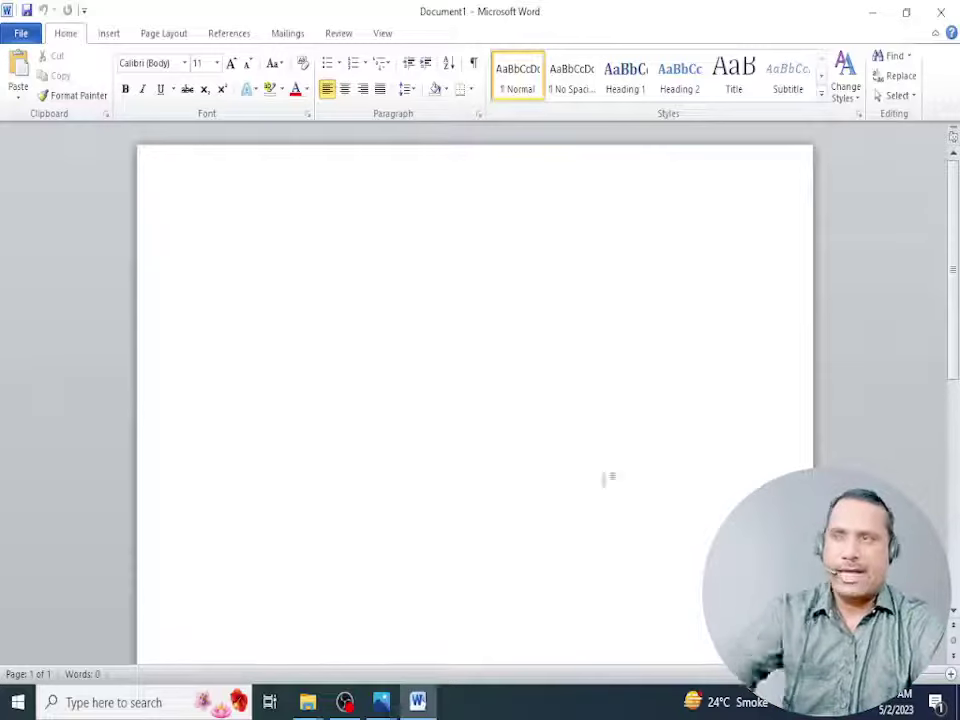
{"action": "left_click", "coordinate": [877, 17]}
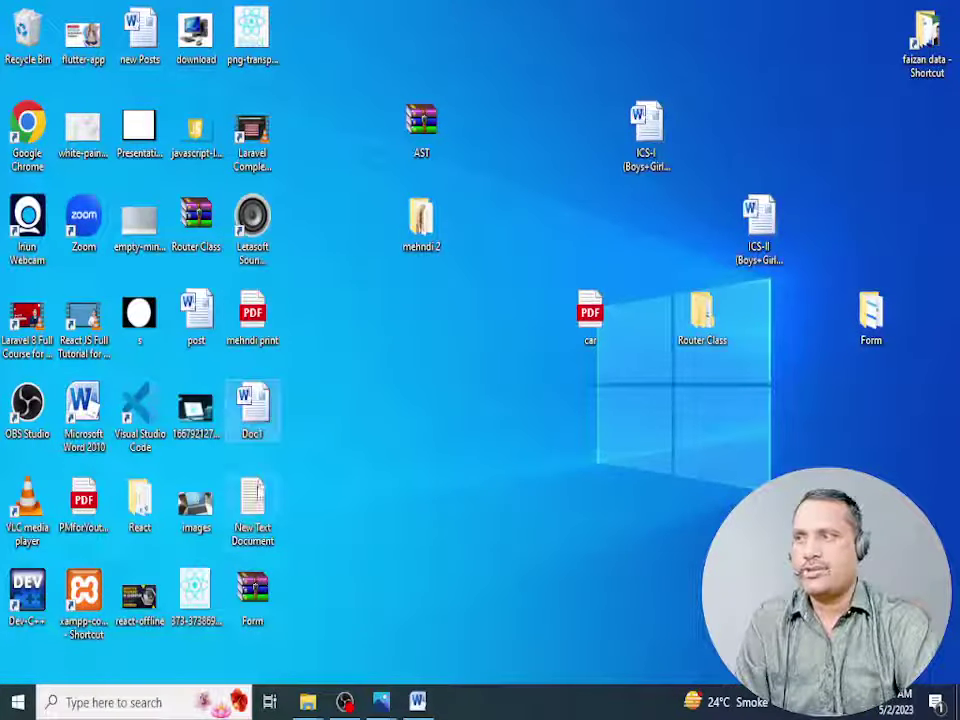
- Show context menus for Doc1, the desktop, the AST archive, the taskbar and Recycle Bin
{"action": "right_click", "coordinate": [253, 412]}
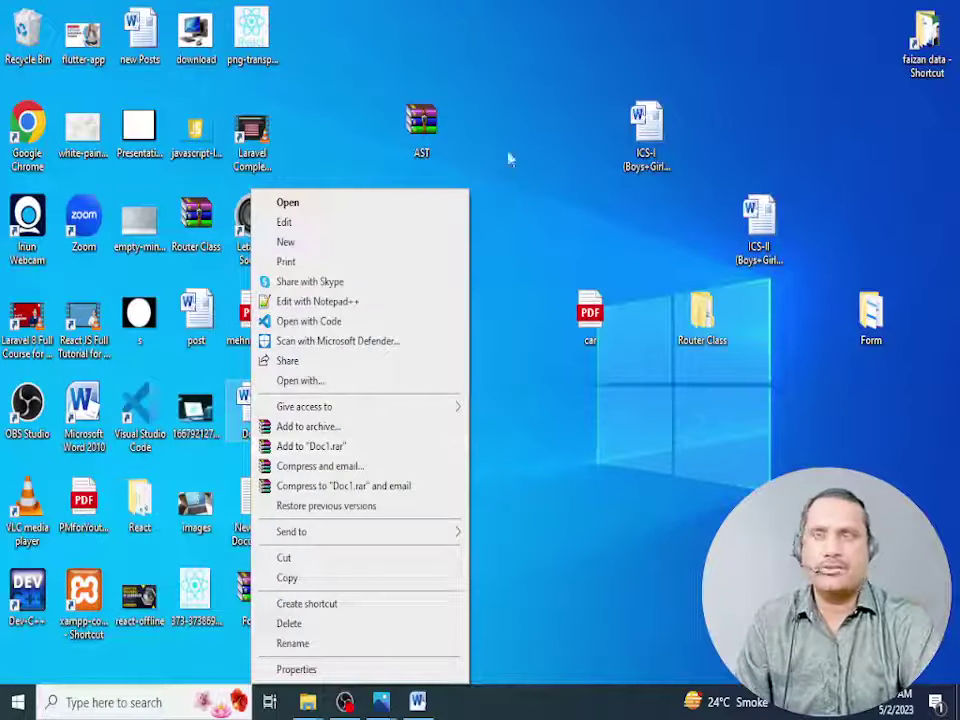
{"action": "left_click", "coordinate": [529, 86]}
{"action": "right_click", "coordinate": [529, 84]}
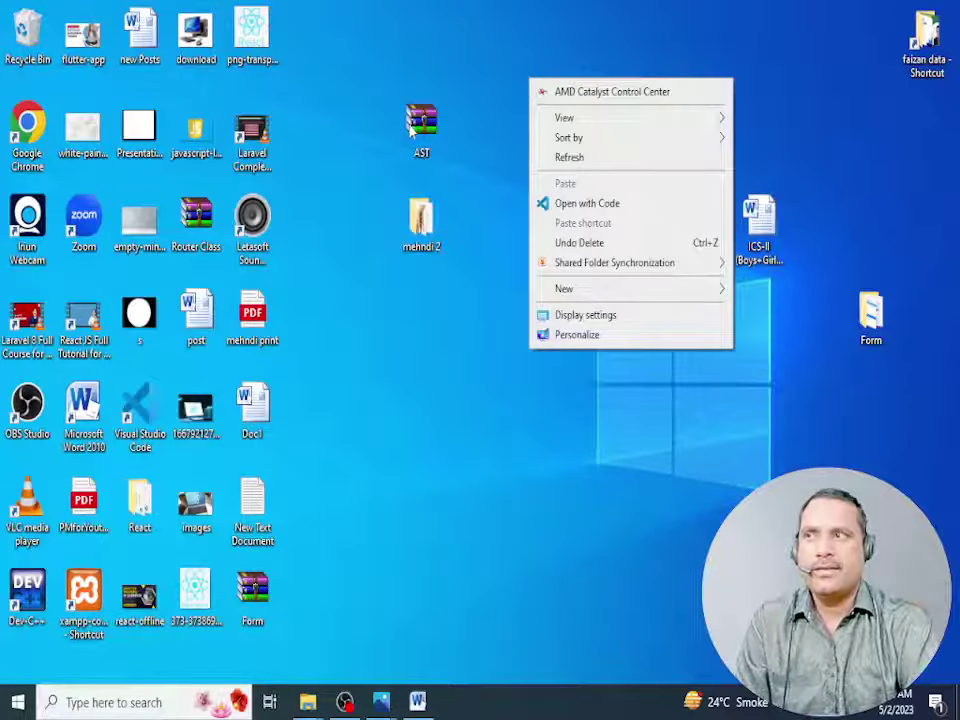
{"action": "right_click", "coordinate": [410, 128]}
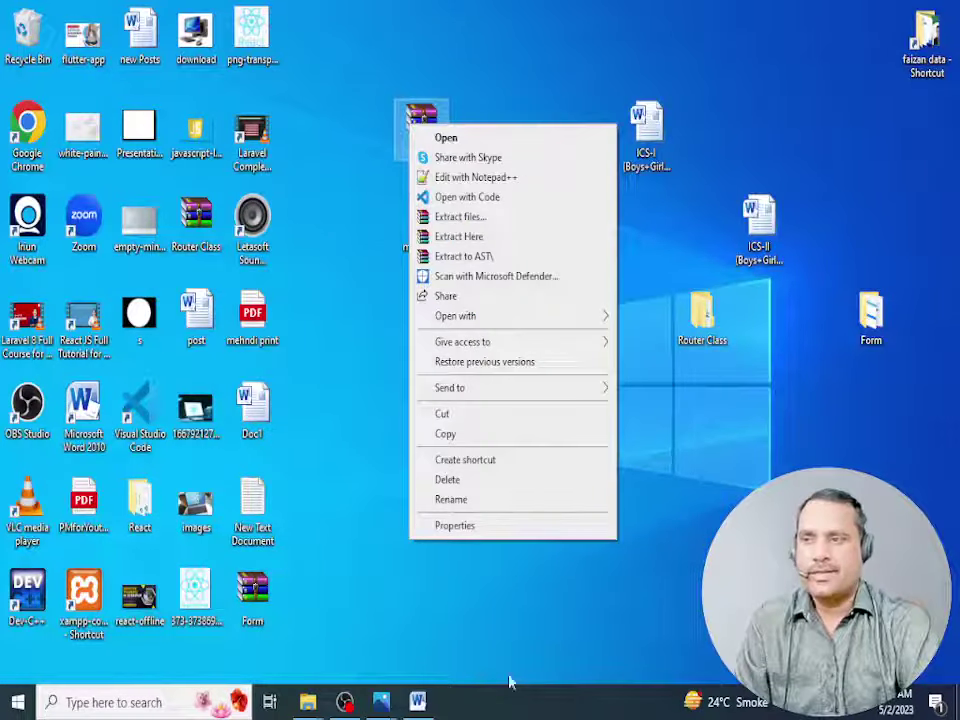
{"action": "right_click", "coordinate": [543, 702]}
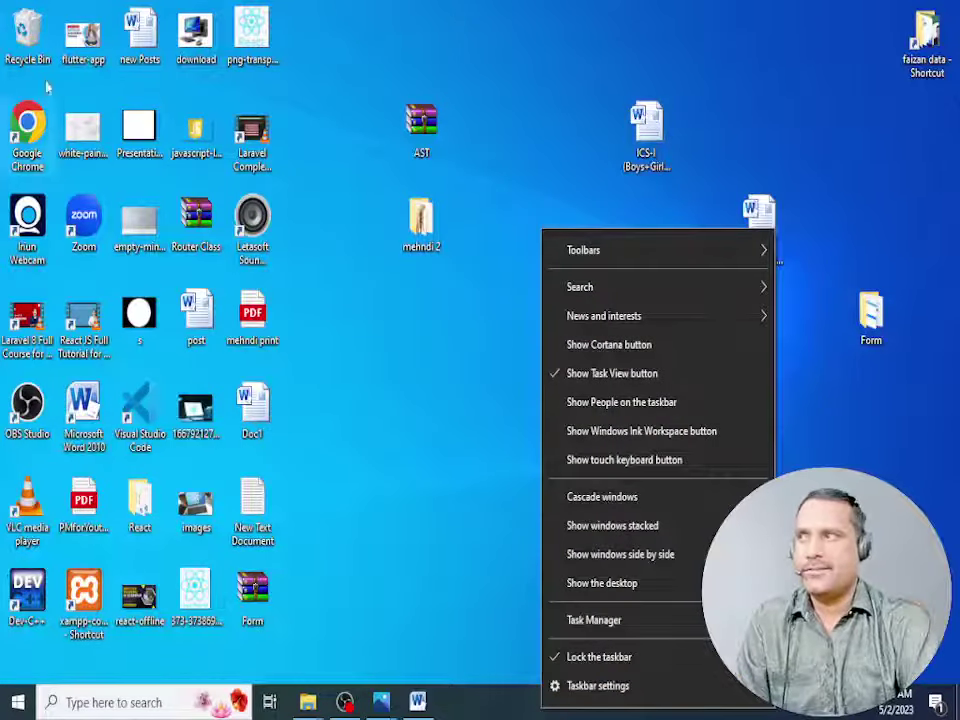
{"action": "right_click", "coordinate": [30, 30]}
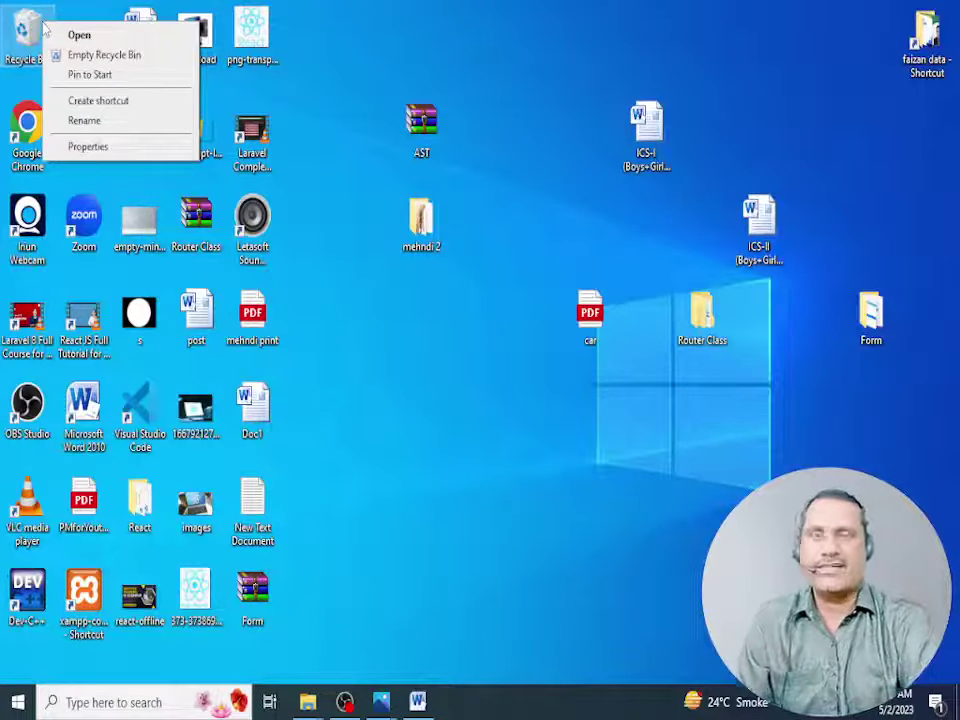
- Show the Laravel course shortcut and desktop menus, then return to the blank Word document
{"action": "left_click", "coordinate": [250, 135]}
{"action": "right_click", "coordinate": [250, 135]}
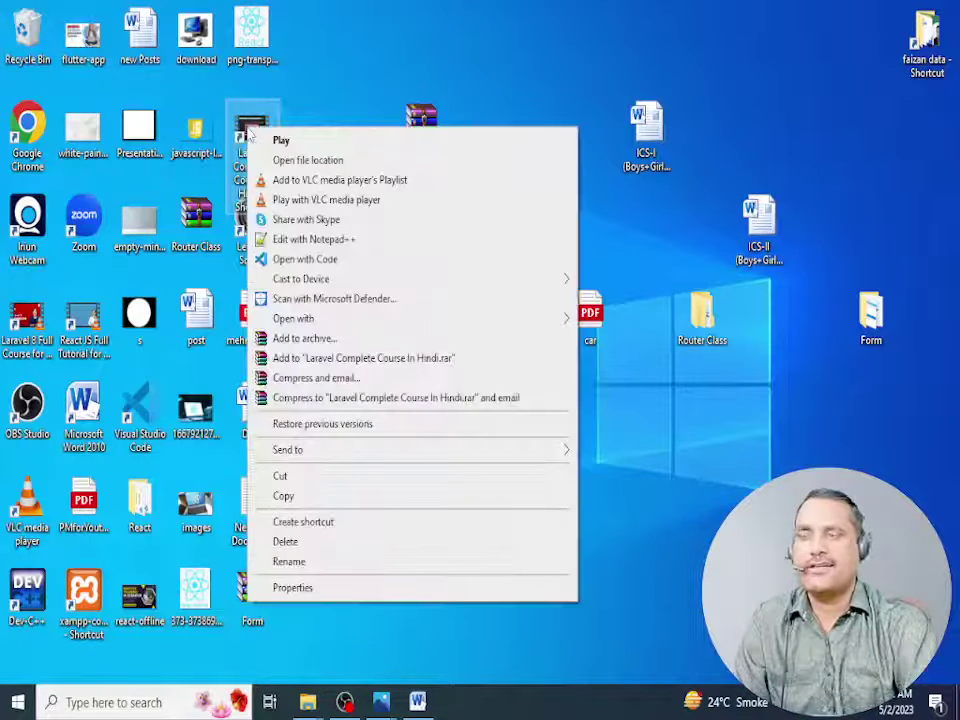
{"action": "left_click", "coordinate": [610, 500]}
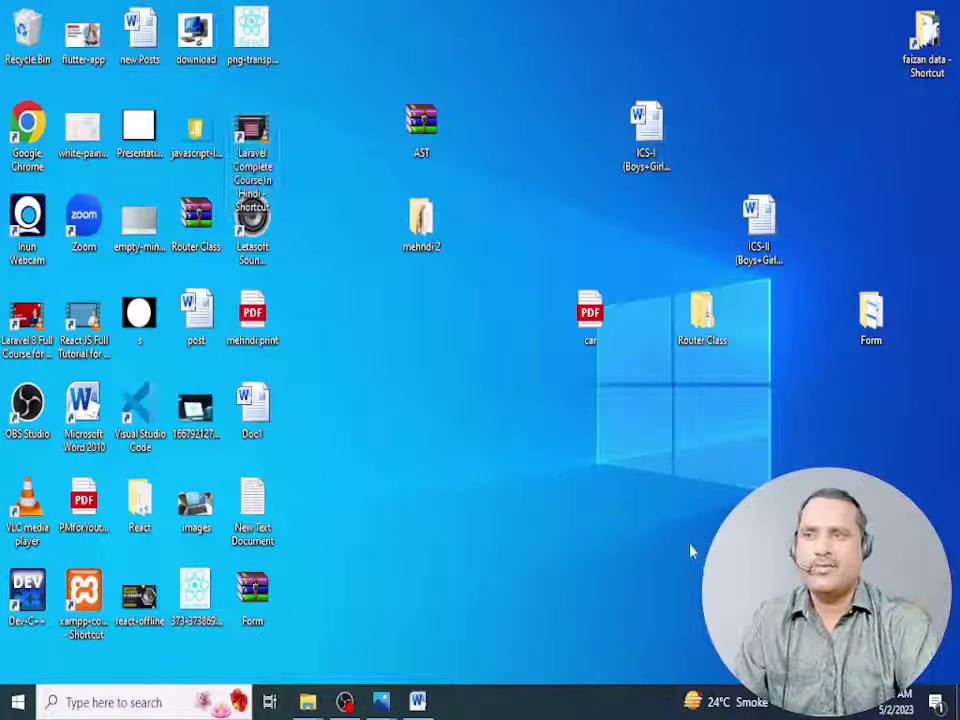
{"action": "right_click", "coordinate": [467, 371]}
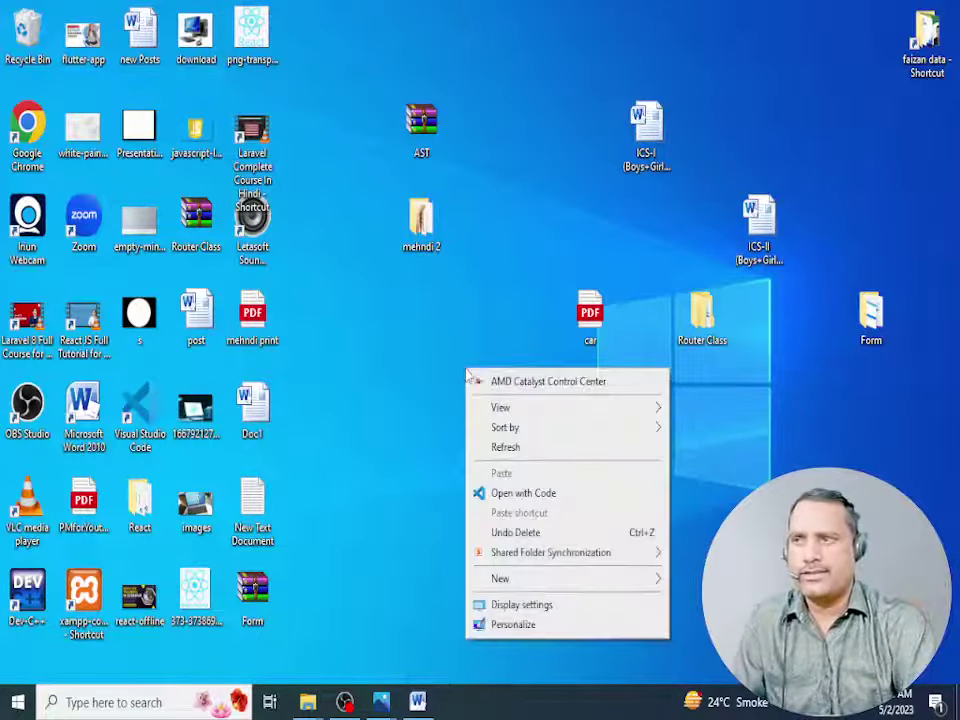
{"action": "left_click", "coordinate": [408, 496]}
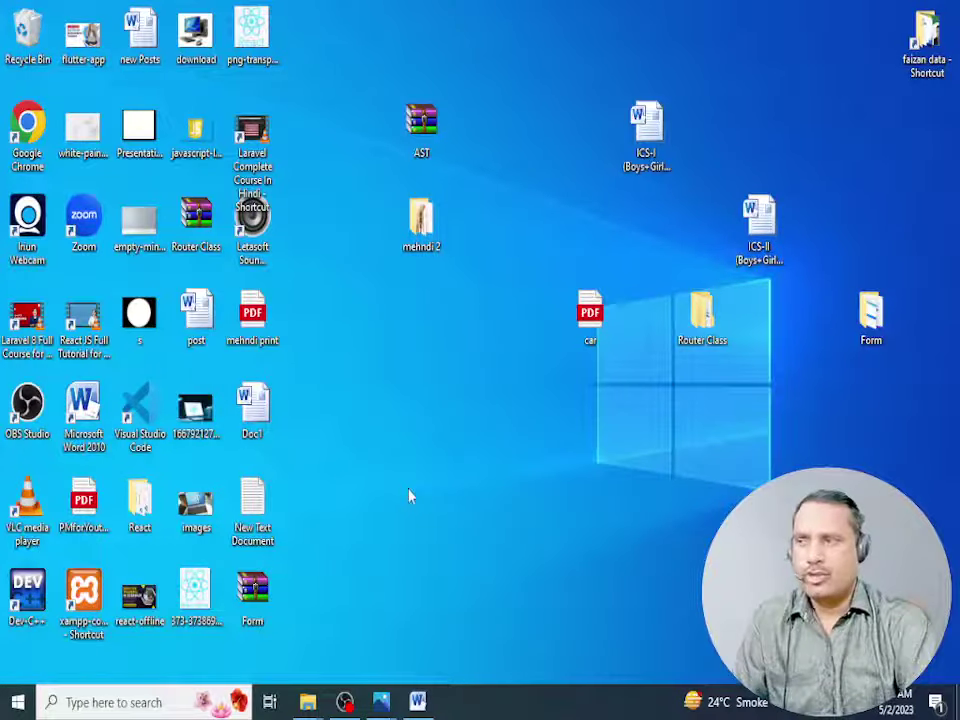
{"action": "left_click", "coordinate": [418, 702]}
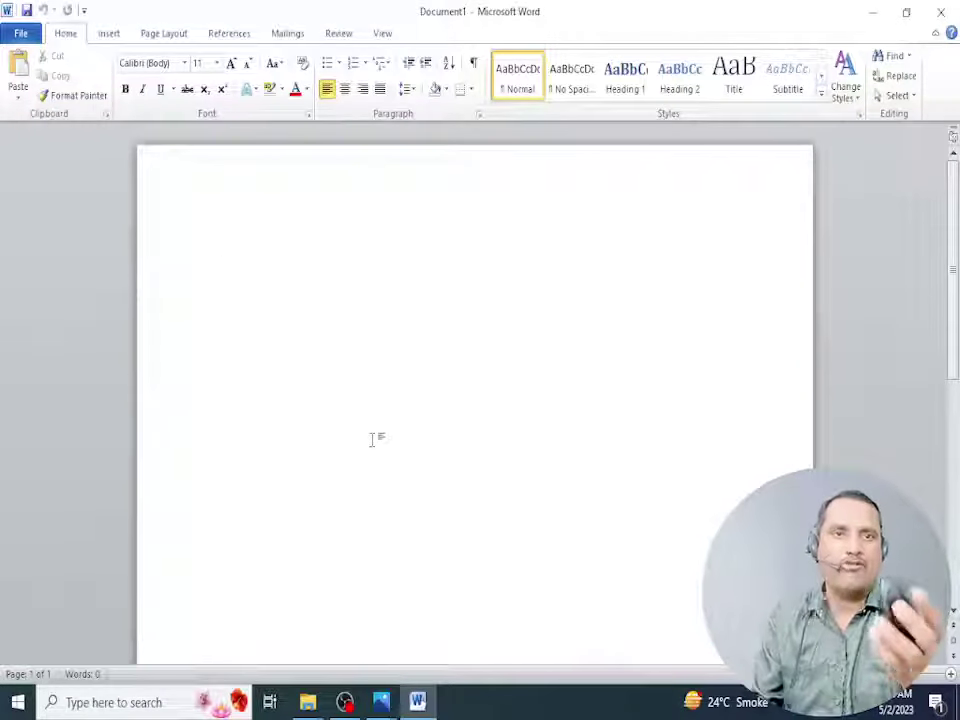
- Zoom Document1 out and in repeatedly with Ctrl+wheel, ending zoomed past page width
{"action": "scroll", "coordinate": [372, 440], "scroll_direction": "down", "scroll_amount": 3, "text": "ctrl"}
{"action": "scroll", "coordinate": [372, 440], "scroll_direction": "down", "scroll_amount": 4, "text": "ctrl"}
{"action": "scroll", "coordinate": [374, 446], "scroll_direction": "down", "scroll_amount": 2, "text": "ctrl"}
{"action": "scroll", "coordinate": [373, 446], "scroll_direction": "down", "scroll_amount": 1, "text": "ctrl"}
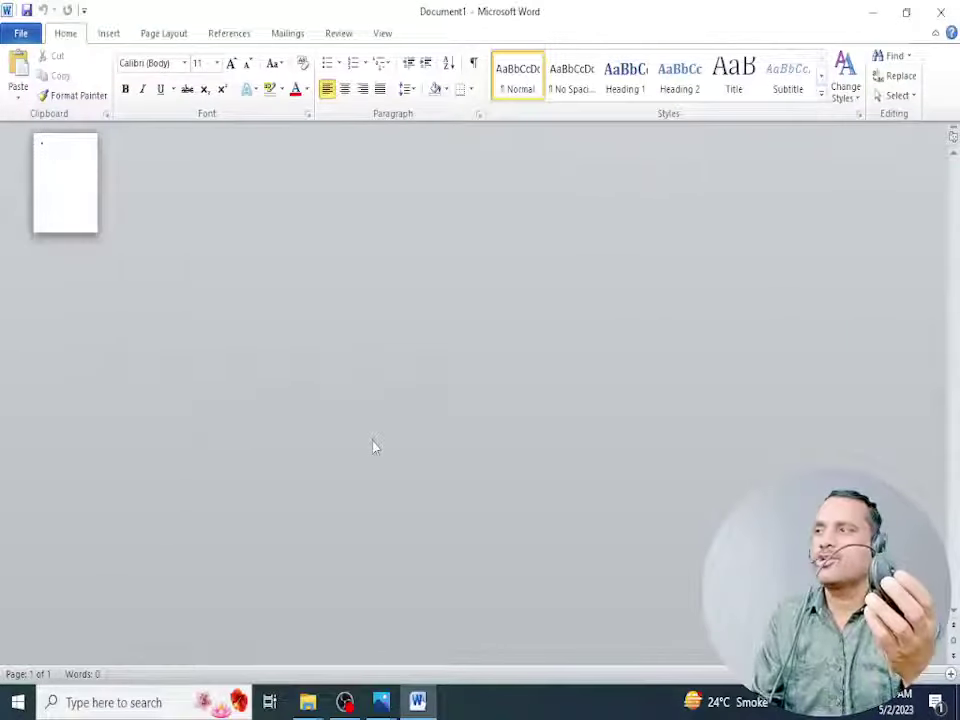
{"action": "scroll", "coordinate": [373, 446], "scroll_direction": "up", "scroll_amount": 3, "text": "ctrl"}
{"action": "scroll", "coordinate": [373, 440], "scroll_direction": "up", "scroll_amount": 2, "text": "ctrl"}
{"action": "scroll", "coordinate": [371, 440], "scroll_direction": "up", "scroll_amount": 2, "text": "ctrl"}
{"action": "scroll", "coordinate": [372, 440], "scroll_direction": "up", "scroll_amount": 1, "text": "ctrl"}
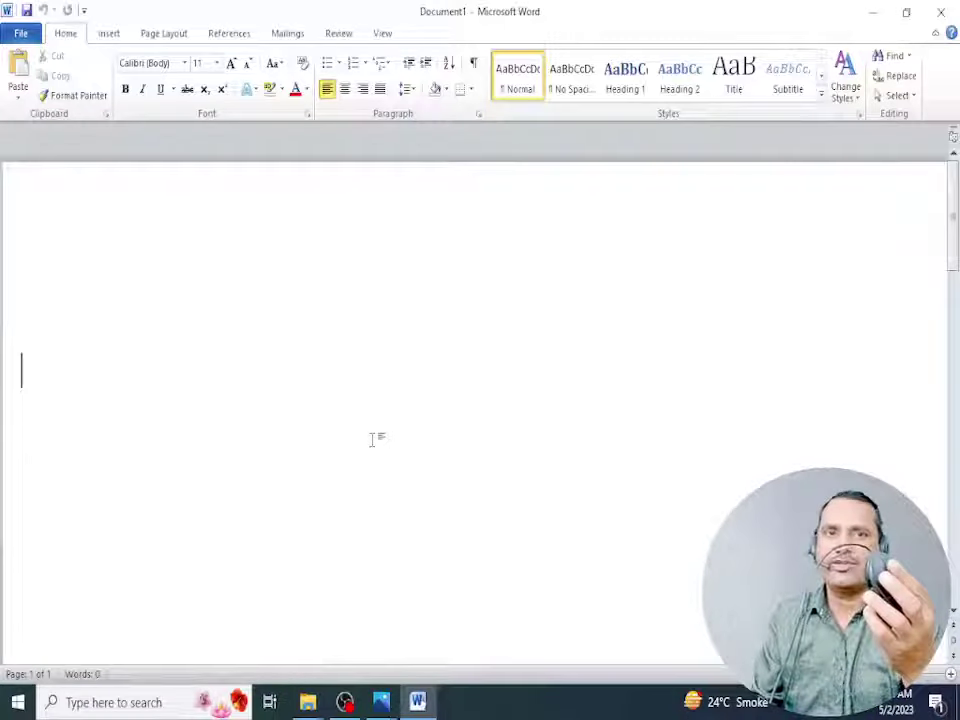
{"action": "scroll", "coordinate": [372, 440], "scroll_direction": "down", "scroll_amount": 1, "text": "ctrl"}
{"action": "scroll", "coordinate": [372, 440], "scroll_direction": "down", "scroll_amount": 2, "text": "ctrl"}
{"action": "scroll", "coordinate": [373, 446], "scroll_direction": "down", "scroll_amount": 3, "text": "ctrl"}
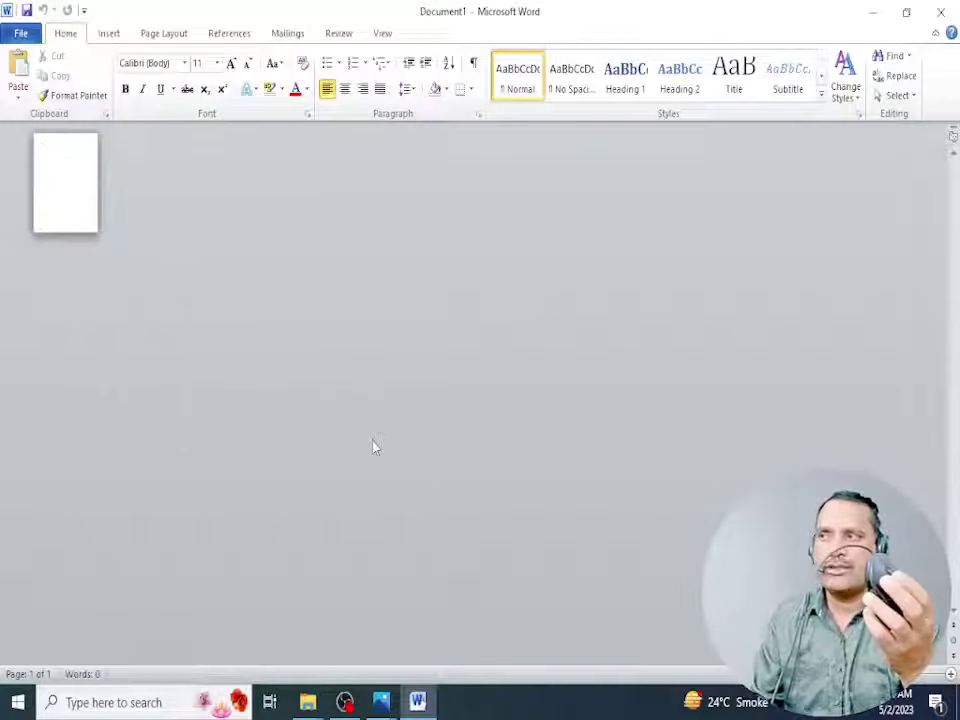
{"action": "scroll", "coordinate": [372, 446], "scroll_direction": "up", "scroll_amount": 2, "text": "ctrl"}
{"action": "scroll", "coordinate": [372, 442], "scroll_direction": "up", "scroll_amount": 2, "text": "ctrl"}
{"action": "scroll", "coordinate": [371, 440], "scroll_direction": "up", "scroll_amount": 2, "text": "ctrl"}
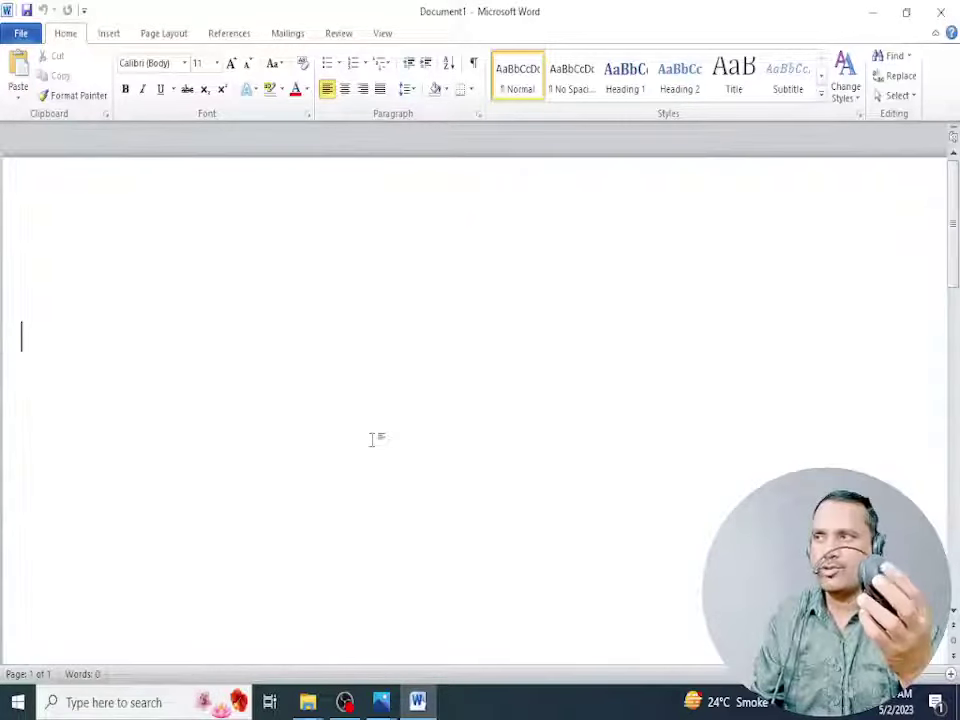
{"action": "scroll", "coordinate": [372, 440], "scroll_direction": "down", "scroll_amount": 2, "text": "ctrl"}
{"action": "scroll", "coordinate": [372, 438], "scroll_direction": "down", "scroll_amount": 1, "text": "ctrl"}
{"action": "scroll", "coordinate": [373, 446], "scroll_direction": "down", "scroll_amount": 3, "text": "ctrl"}
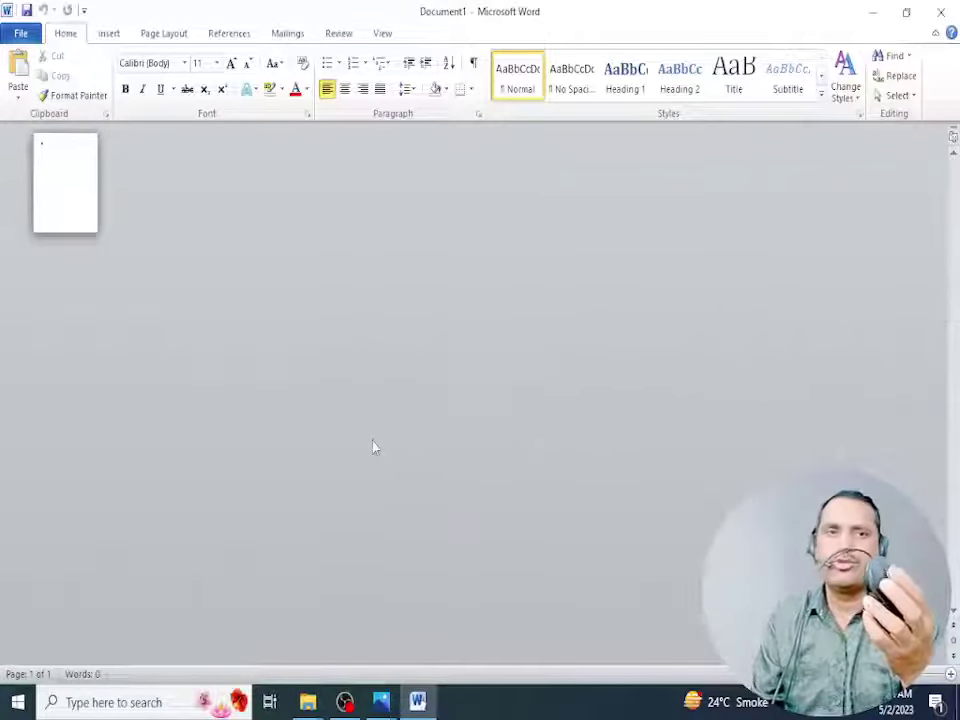
{"action": "scroll", "coordinate": [372, 447], "scroll_direction": "up", "scroll_amount": 3, "text": "ctrl"}
{"action": "scroll", "coordinate": [373, 437], "scroll_direction": "up", "scroll_amount": 1, "text": "ctrl"}
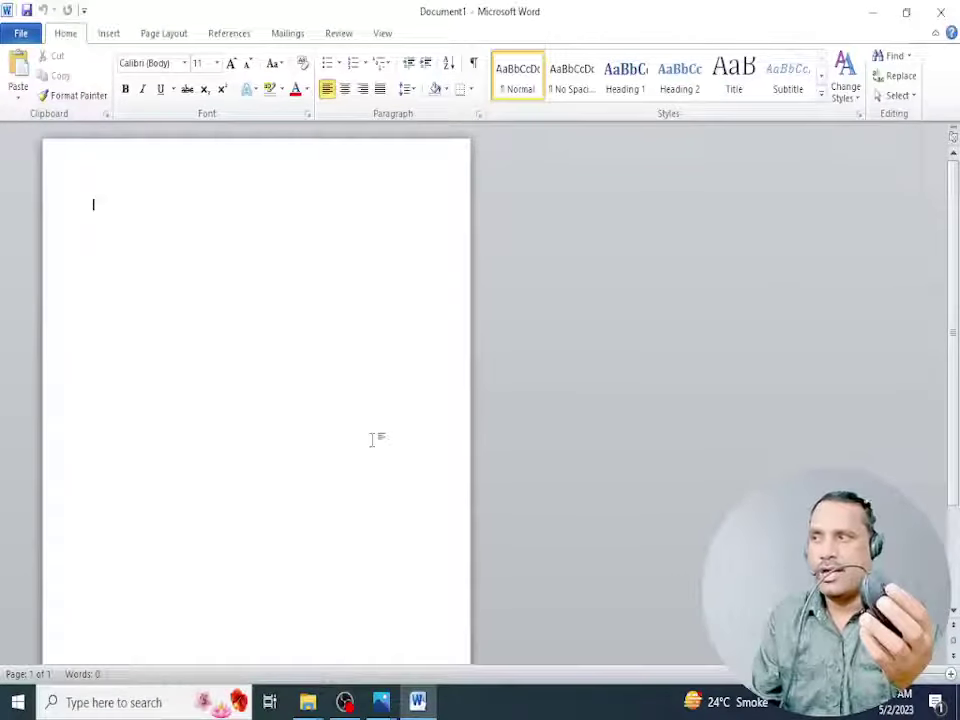
{"action": "scroll", "coordinate": [372, 440], "scroll_direction": "up", "scroll_amount": 2, "text": "ctrl"}
{"action": "scroll", "coordinate": [372, 440], "scroll_direction": "up", "scroll_amount": 1, "text": "ctrl"}
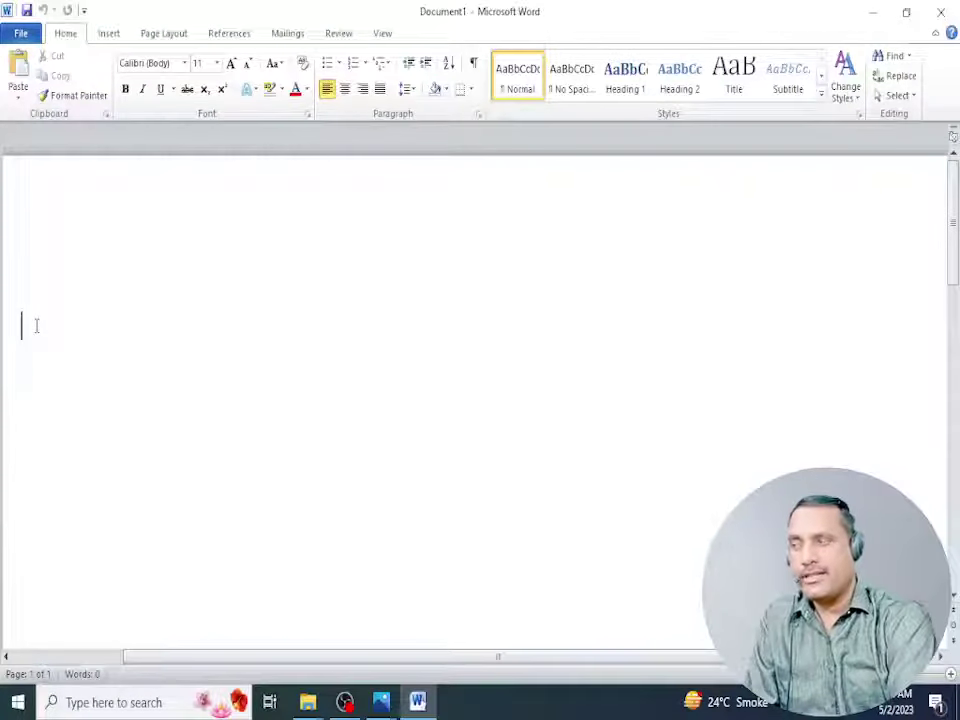
- Generate sample text with =rand(1) and then =rand(2), giving three paragraphs
{"action": "type", "text": "=ra"}
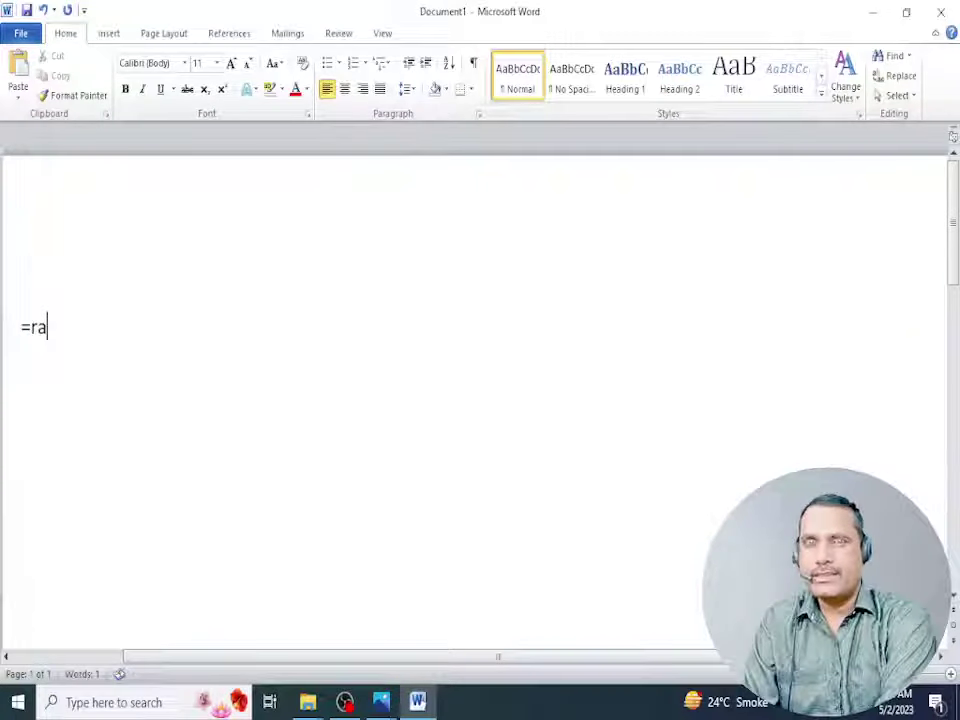
{"action": "type", "text": "nd"}
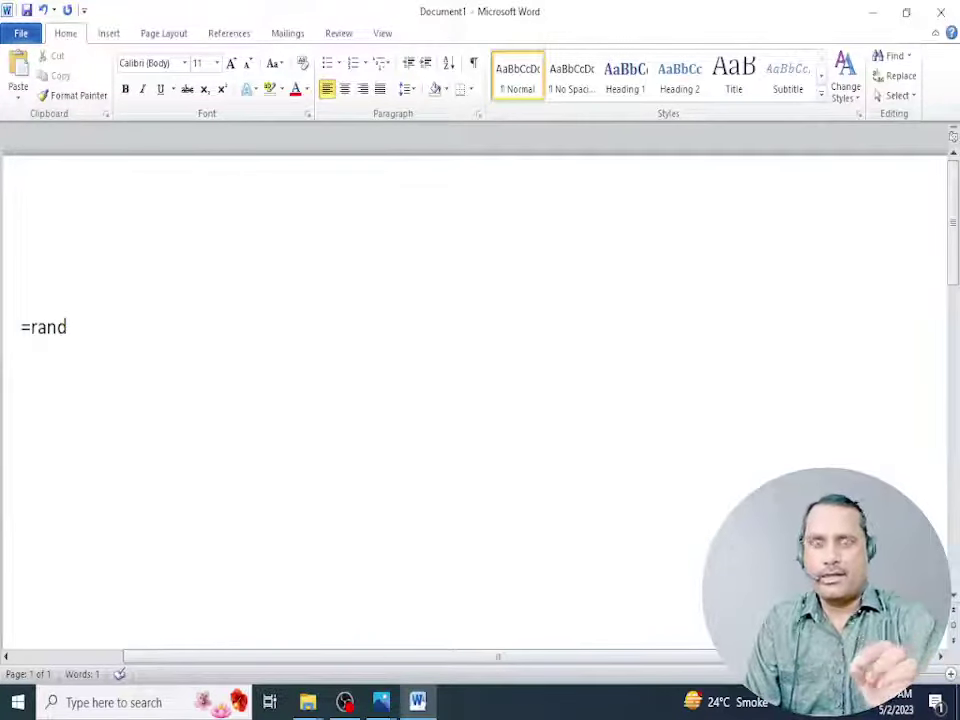
{"action": "type", "text": "("}
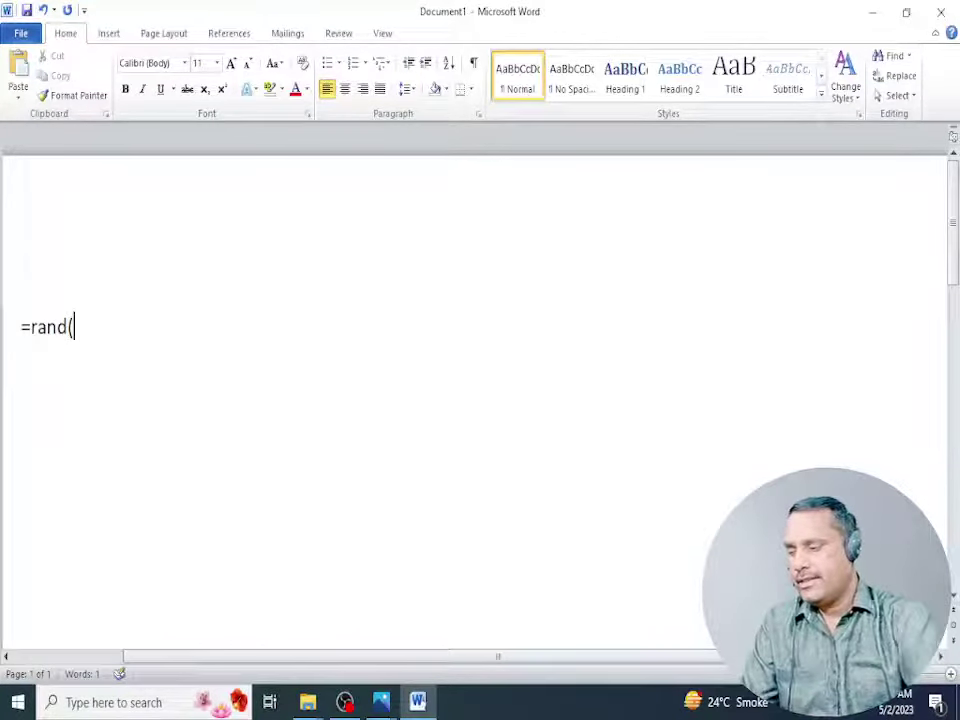
{"action": "type", "text": "1)"}
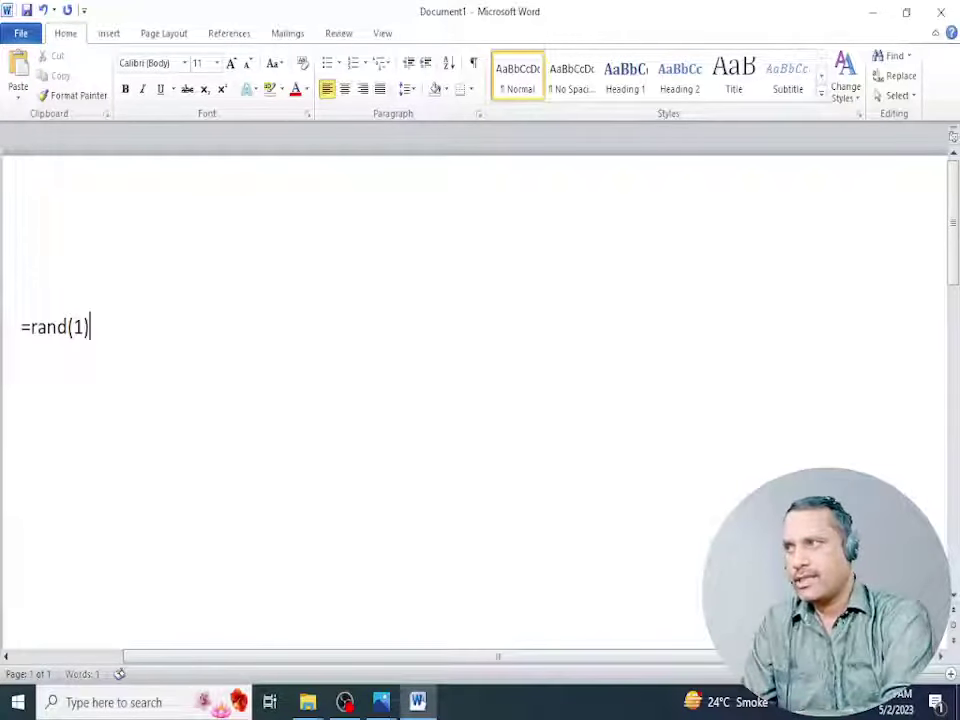
{"action": "key", "text": "Return"}
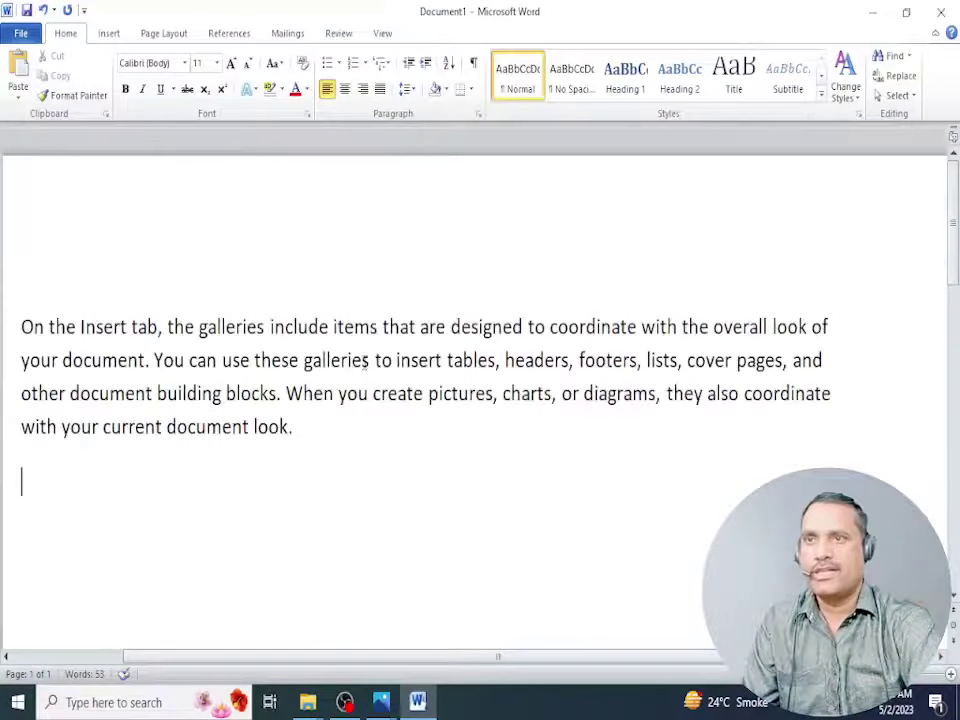
{"action": "type", "text": "="}
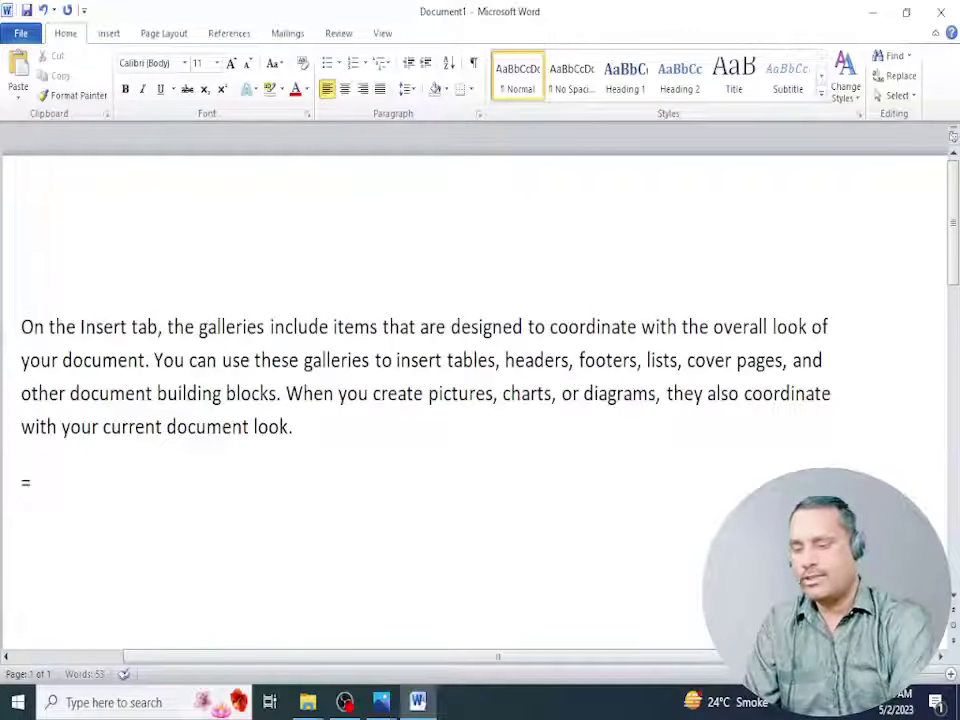
{"action": "type", "text": "rand"}
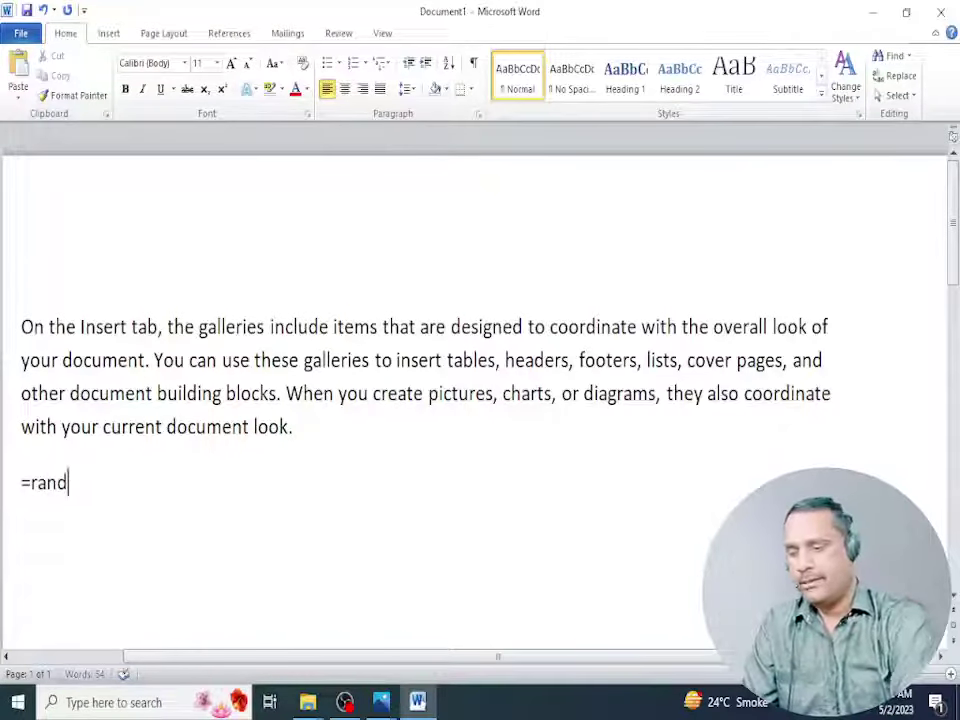
{"action": "type", "text": "(2"}
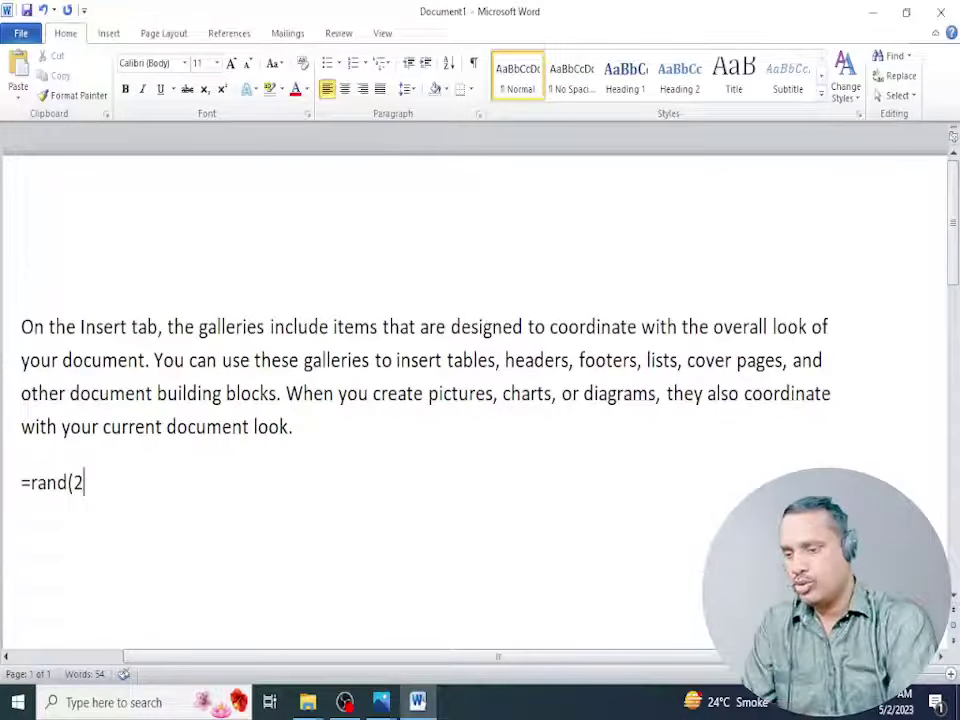
{"action": "key", "text": "Return"}
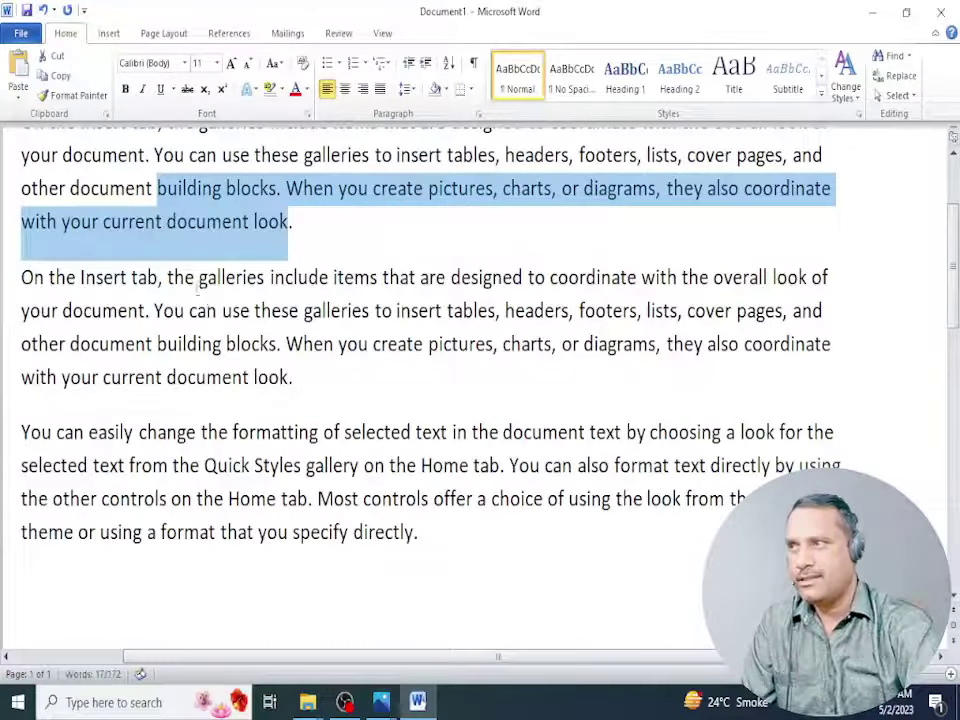
- Generate ten more sample paragraphs with =rand(10) and return to the top of the document
{"action": "left_click_drag", "start_coordinate": [167, 277], "coordinate": [308, 499]}
{"action": "left_click", "coordinate": [421, 536]}
{"action": "type", "text": "=rand("}
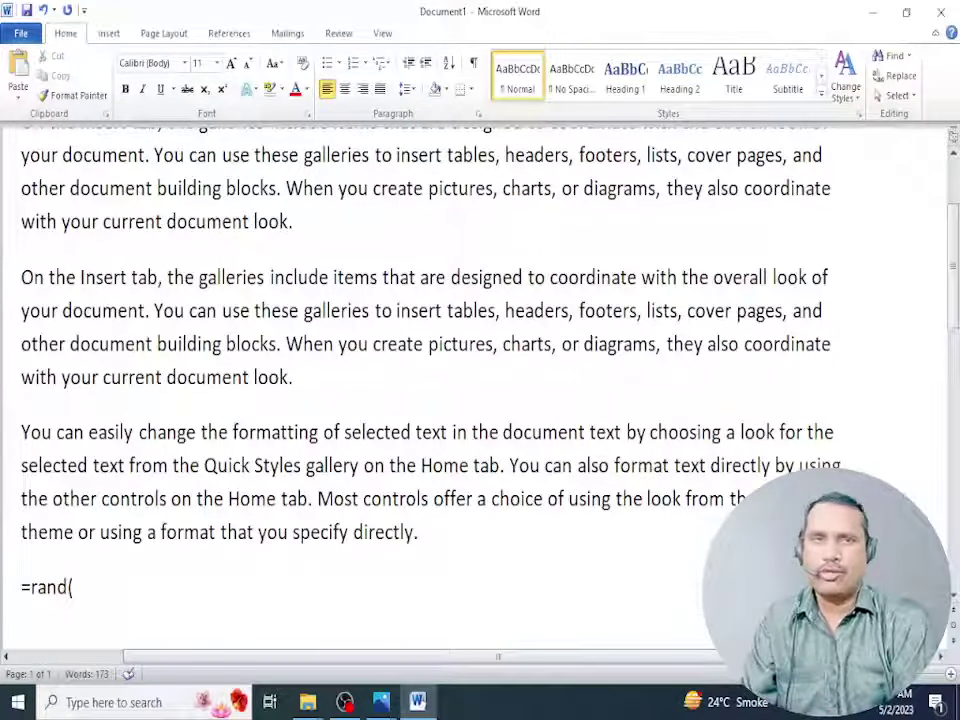
{"action": "type", "text": "1"}
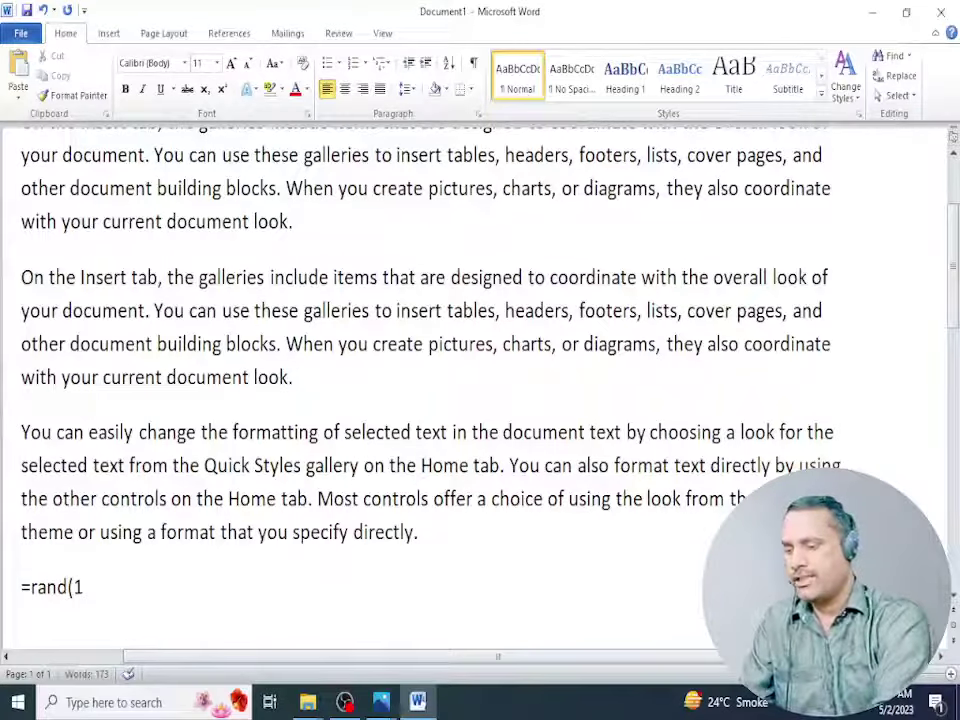
{"action": "type", "text": "0"}
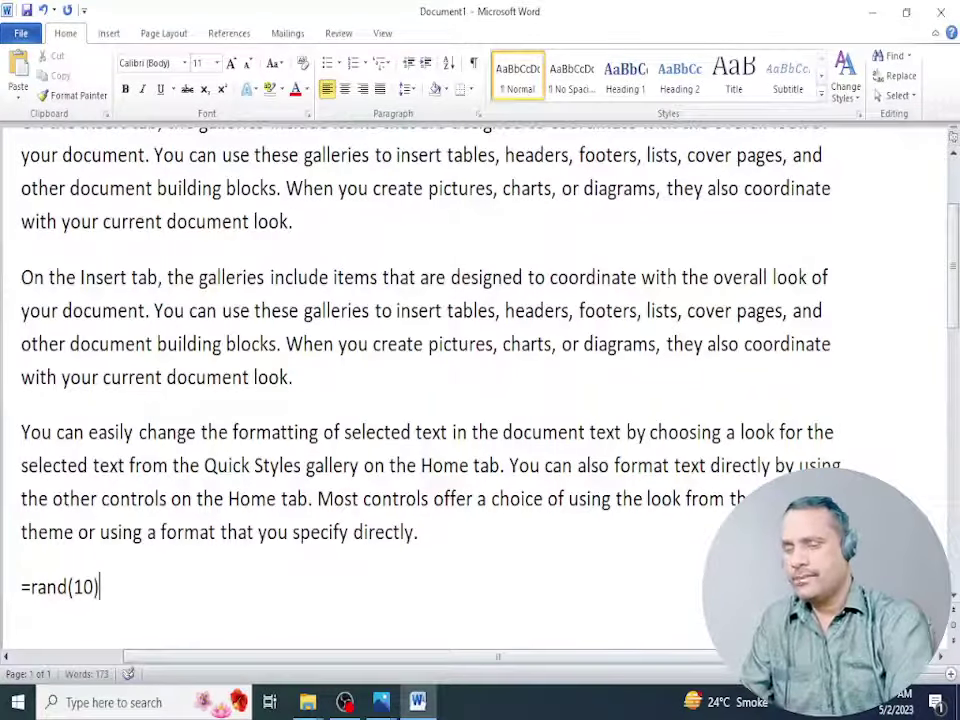
{"action": "key", "text": "Return"}
{"action": "scroll", "coordinate": [418, 447], "scroll_direction": "up", "scroll_amount": 5}
{"action": "scroll", "coordinate": [418, 447], "scroll_direction": "up", "scroll_amount": 5}
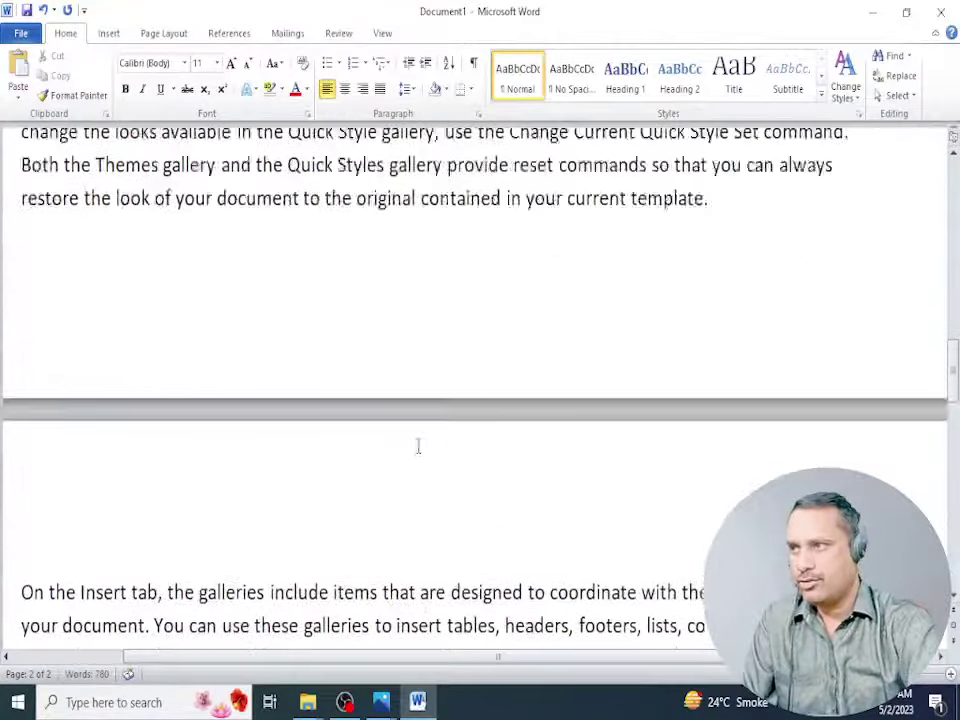
{"action": "scroll", "coordinate": [418, 447], "scroll_direction": "up", "scroll_amount": 5}
{"action": "scroll", "coordinate": [418, 447], "scroll_direction": "up", "scroll_amount": 3}
{"action": "scroll", "coordinate": [418, 447], "scroll_direction": "up", "scroll_amount": 3}
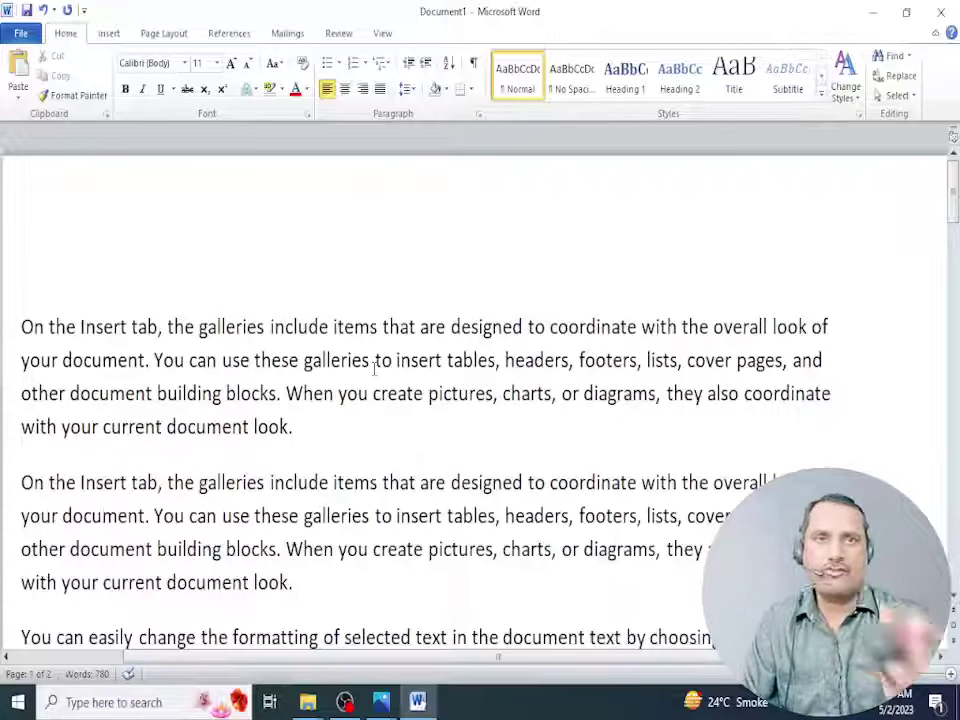
- Double-click the words galleries, that, coordinate, blocks and pictures, then triple-click the first paragraph
{"action": "double_click", "coordinate": [229, 327]}
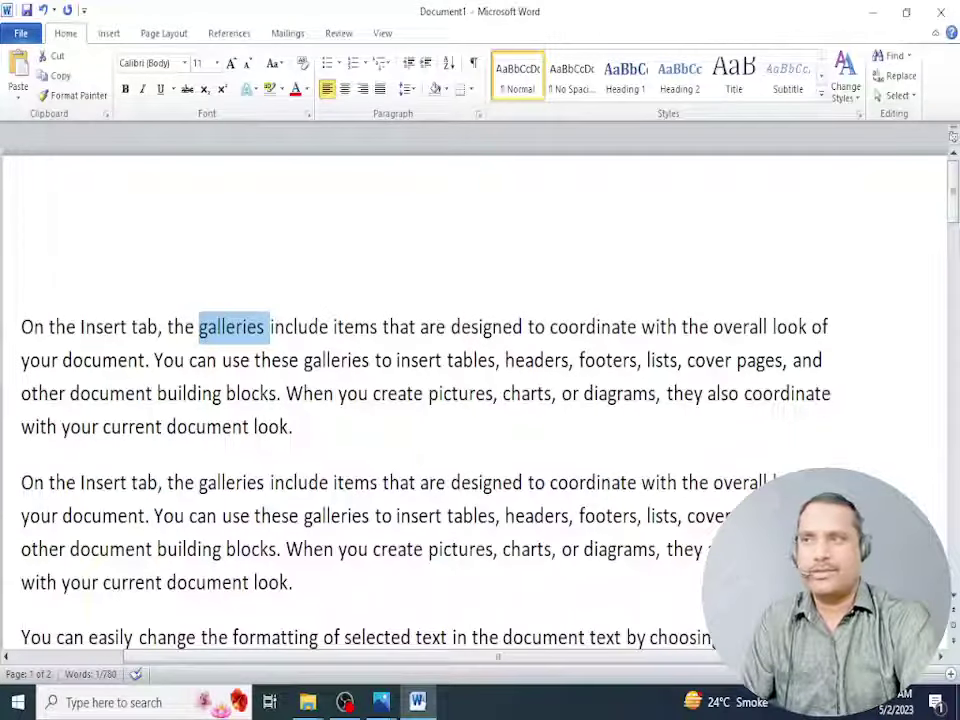
{"action": "double_click", "coordinate": [405, 326]}
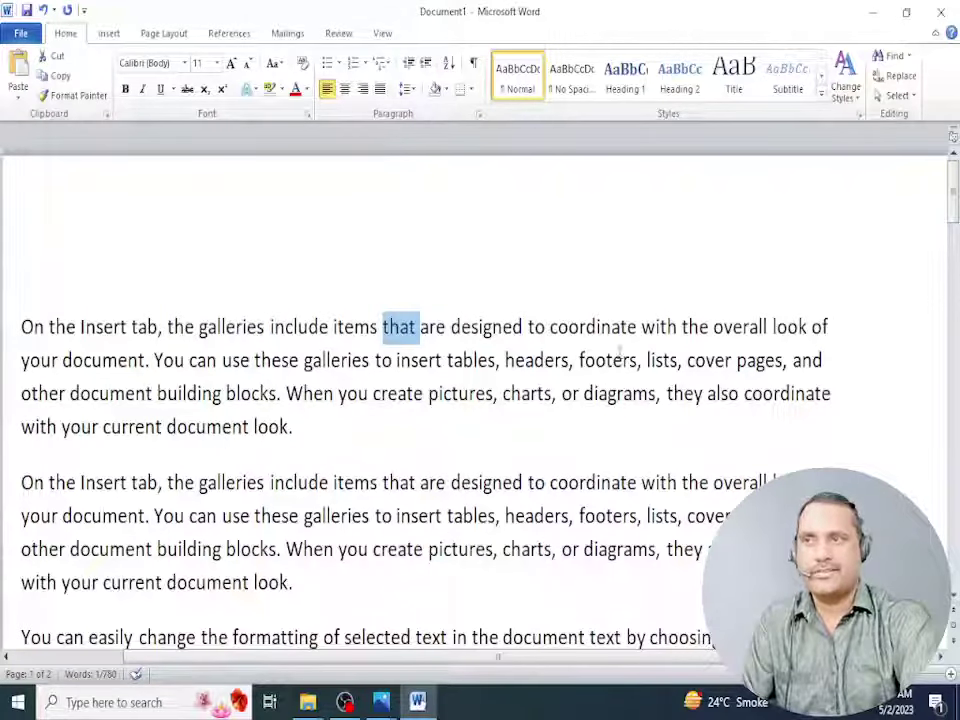
{"action": "double_click", "coordinate": [612, 327]}
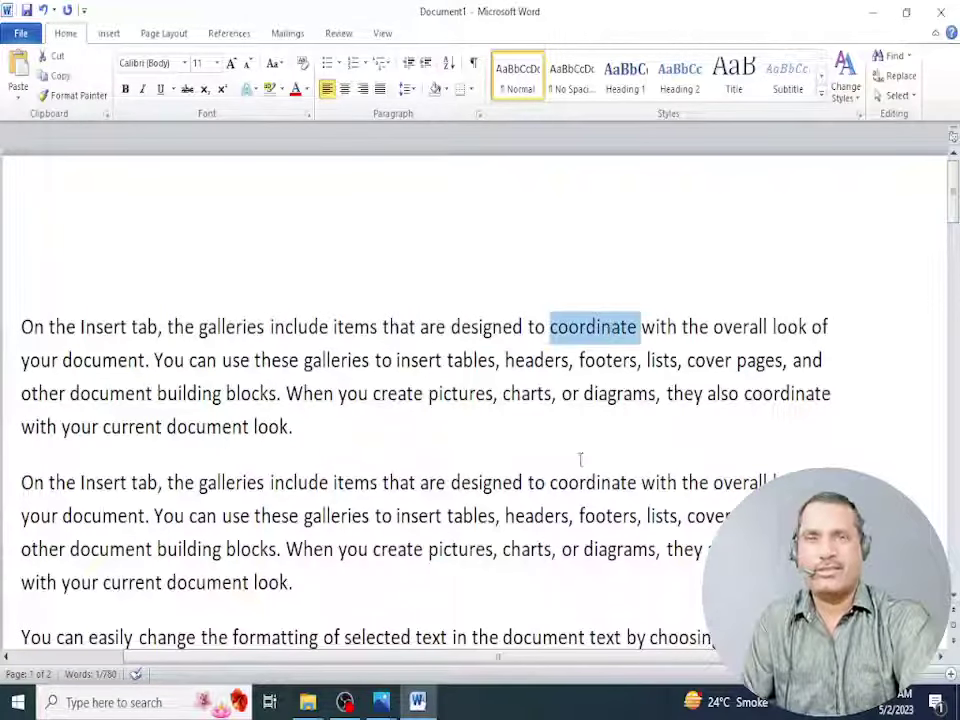
{"action": "double_click", "coordinate": [251, 394]}
{"action": "double_click", "coordinate": [451, 394]}
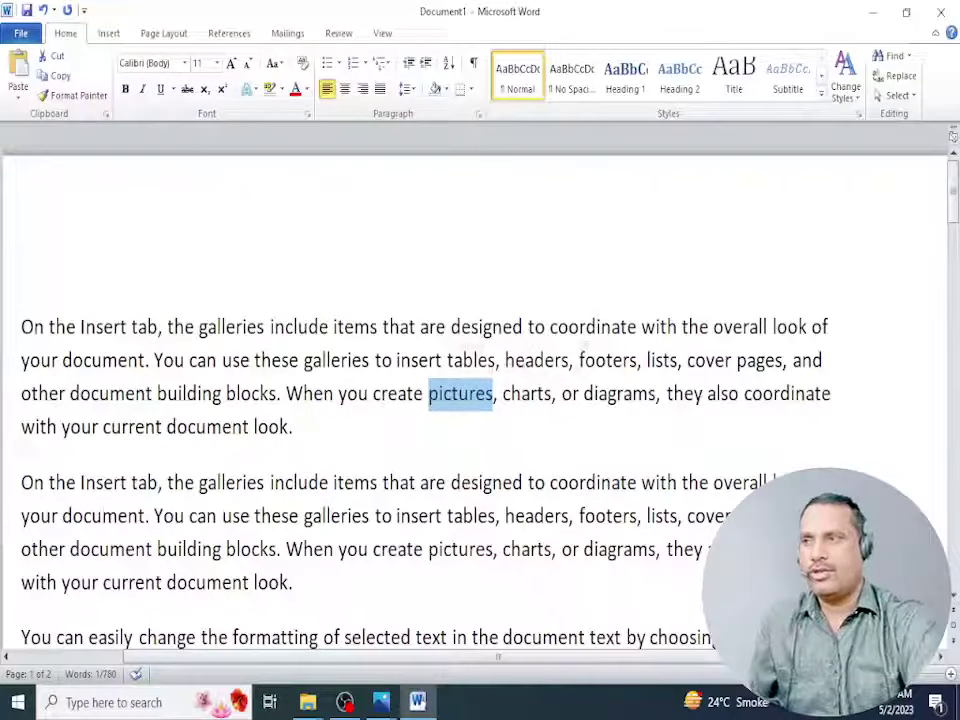
{"action": "triple_click", "coordinate": [329, 366]}
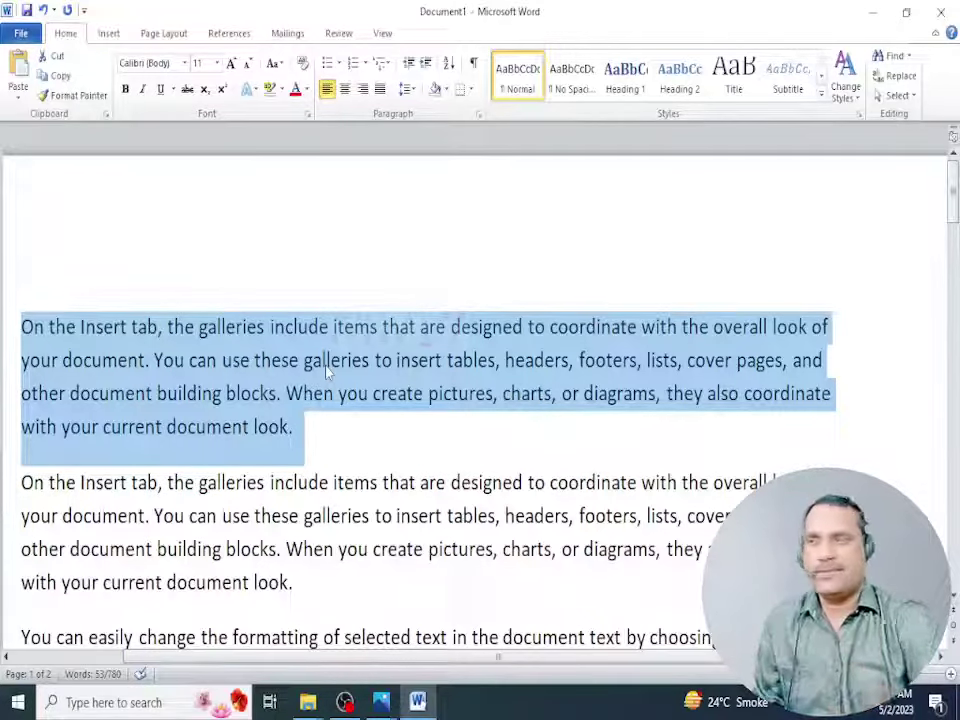
- Repeatedly triple-click to select the whole second paragraph, with single clicks and word double-clicks in between
{"action": "left_click", "coordinate": [388, 483]}
{"action": "triple_click", "coordinate": [389, 485]}
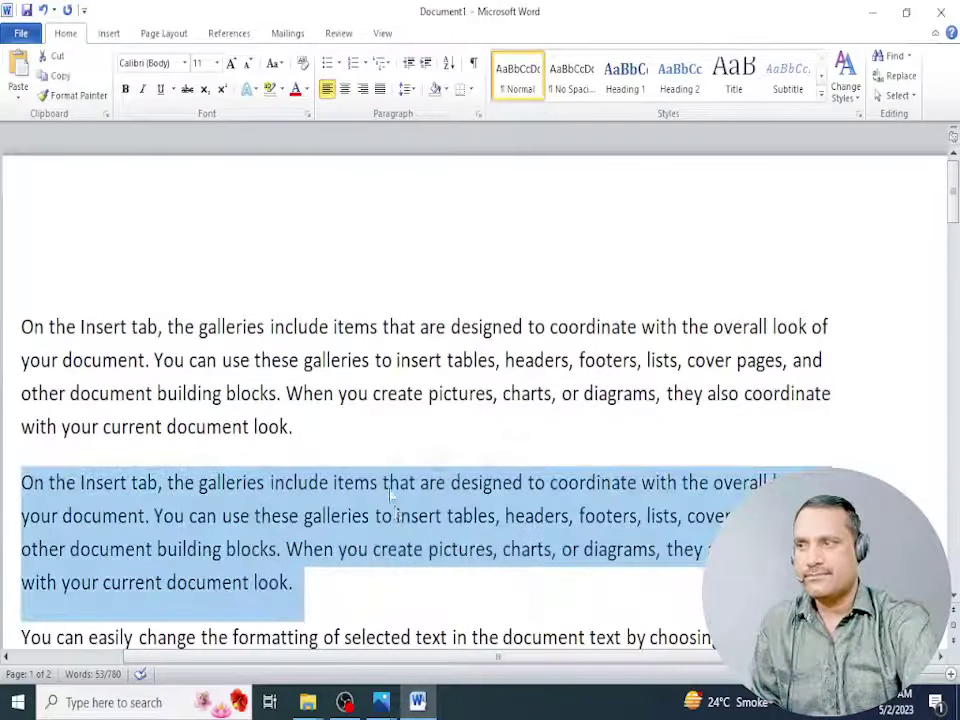
{"action": "left_click", "coordinate": [399, 548]}
{"action": "left_click", "coordinate": [228, 484]}
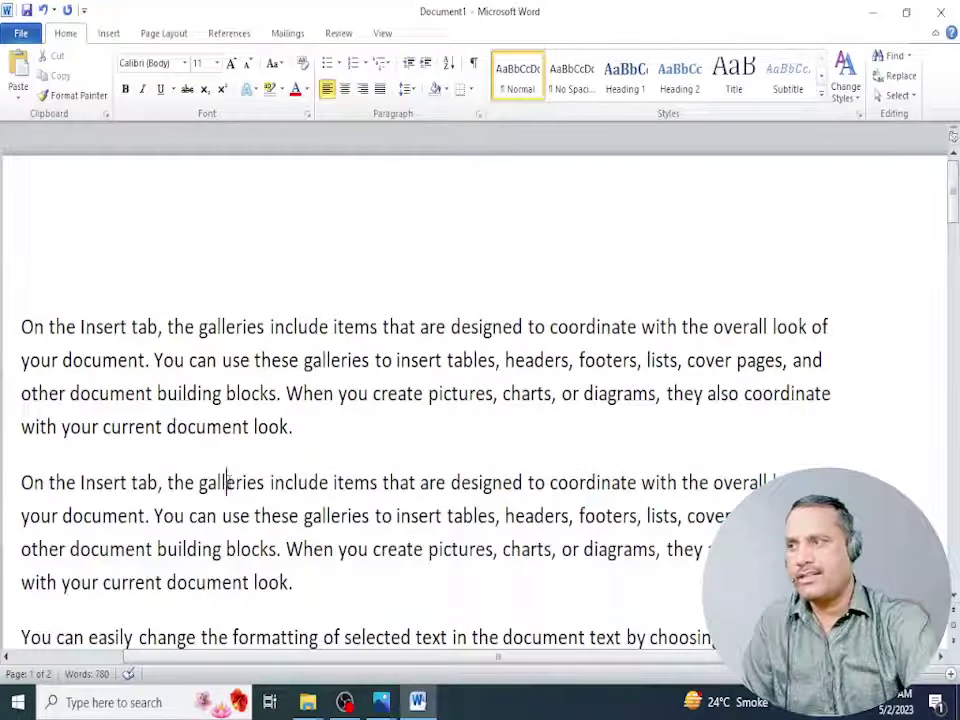
{"action": "triple_click", "coordinate": [229, 490]}
{"action": "left_click", "coordinate": [298, 549]}
{"action": "double_click", "coordinate": [713, 482]}
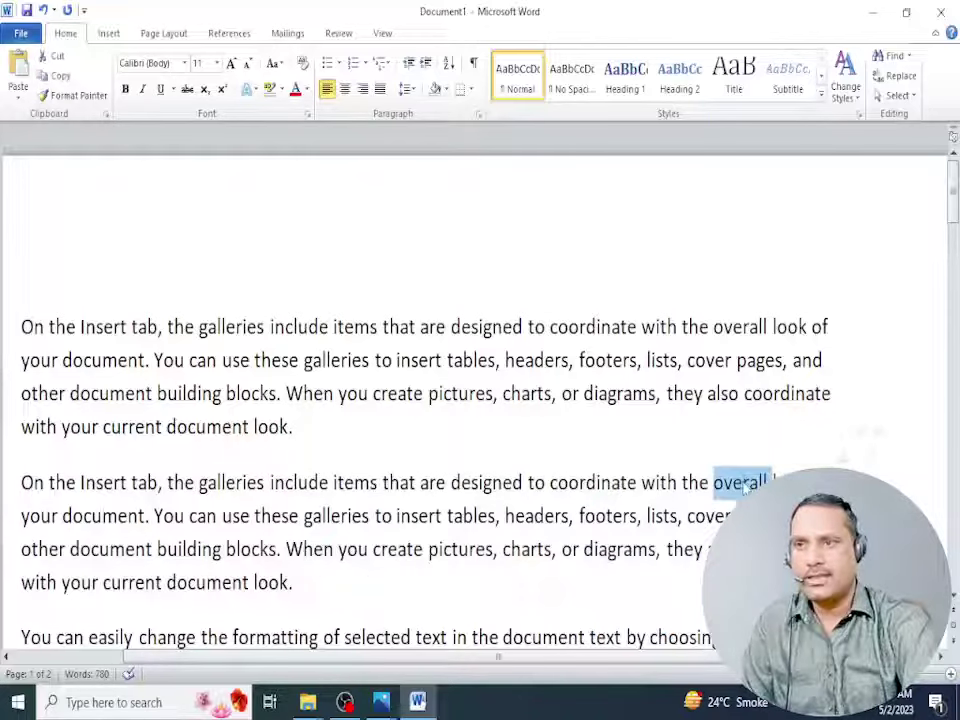
{"action": "triple_click", "coordinate": [579, 518]}
{"action": "left_click", "coordinate": [576, 515]}
{"action": "triple_click", "coordinate": [36, 482]}
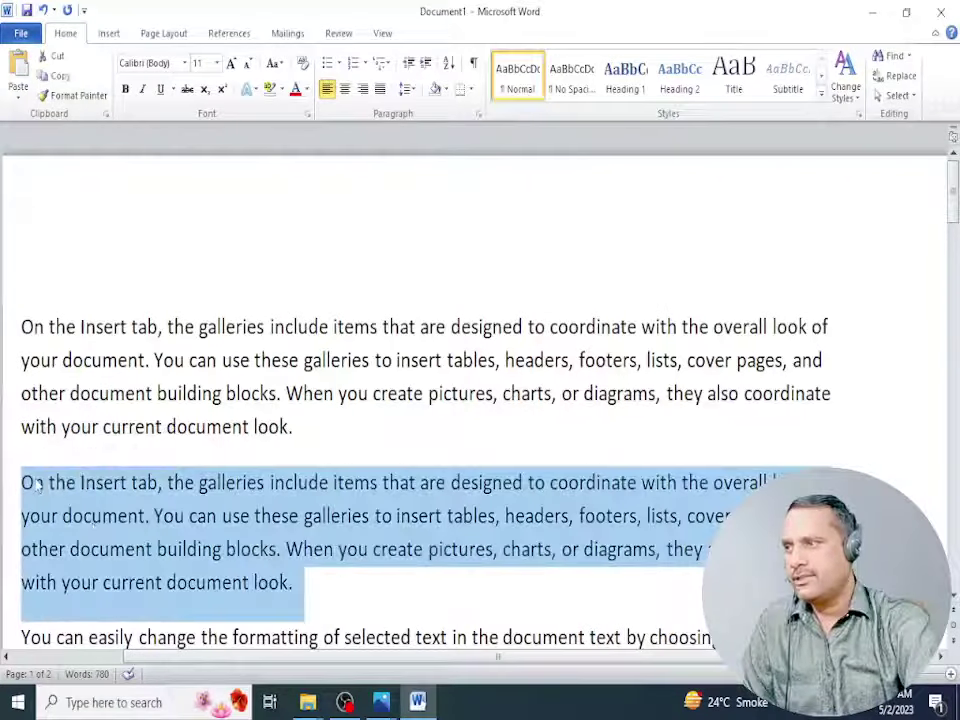
{"action": "left_click", "coordinate": [252, 549]}
{"action": "double_click", "coordinate": [484, 551]}
{"action": "triple_click", "coordinate": [484, 551]}
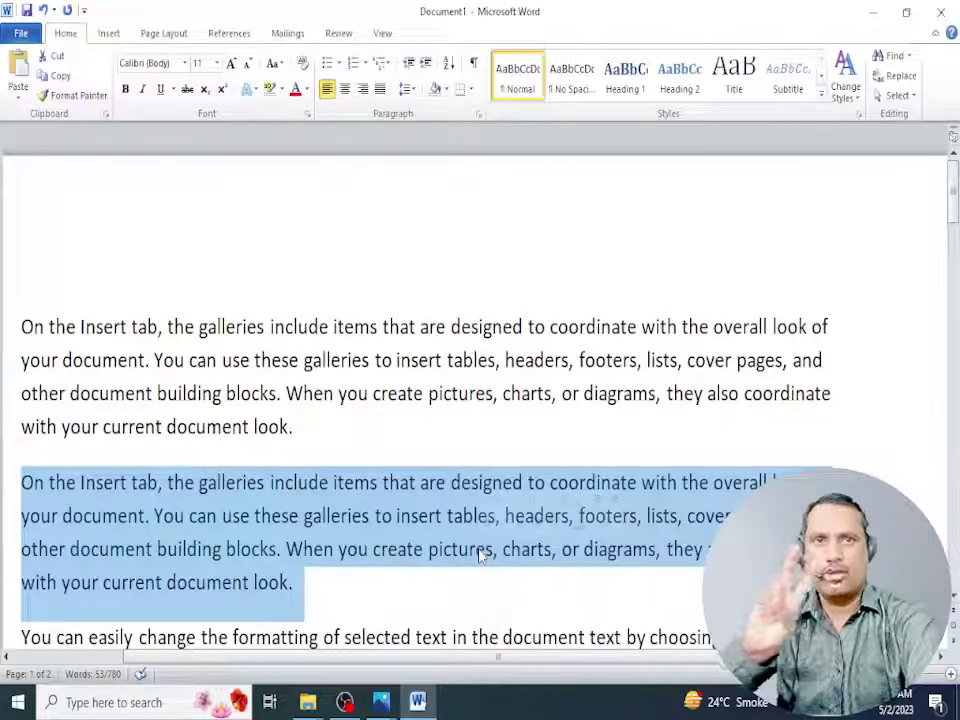
- Double-click the words that, designed, coordinate and When, then triple-click the first paragraph
{"action": "double_click", "coordinate": [412, 483]}
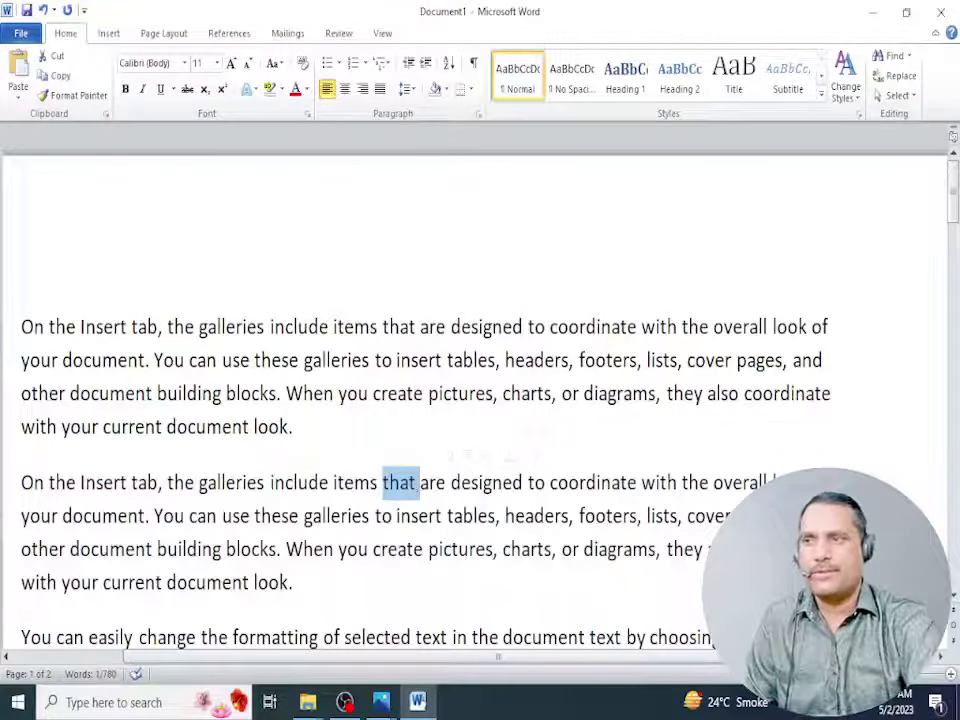
{"action": "double_click", "coordinate": [514, 483]}
{"action": "double_click", "coordinate": [583, 488]}
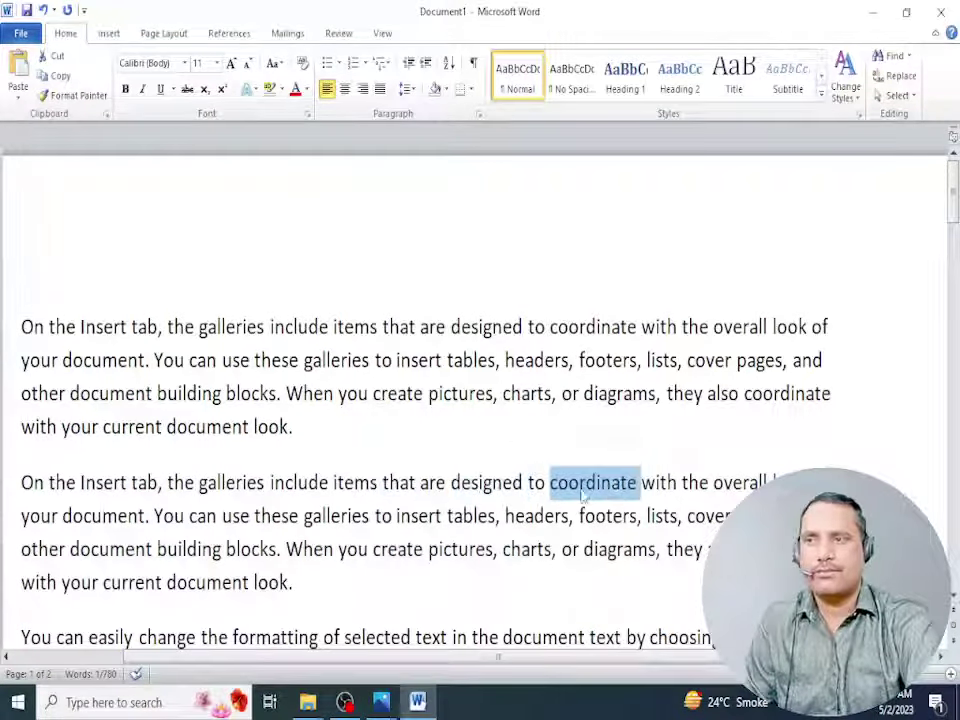
{"action": "double_click", "coordinate": [305, 395]}
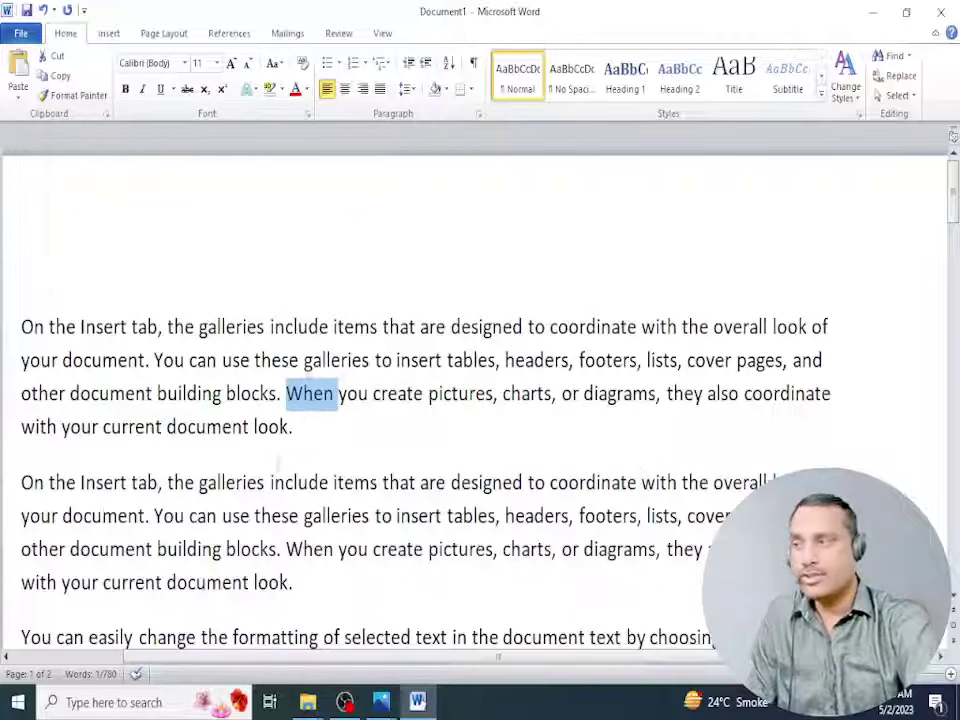
{"action": "left_click", "coordinate": [221, 358]}
{"action": "triple_click", "coordinate": [229, 393]}
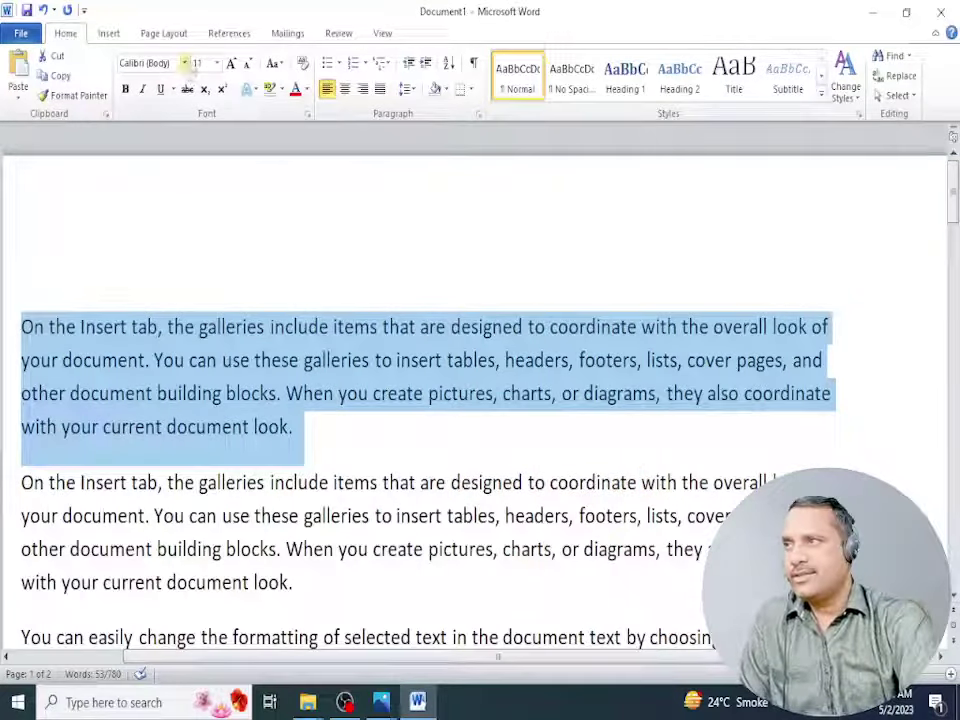
- Set the first paragraph to Bahnschrift Condensed and the second to Baskerville Old Face
{"action": "left_click", "coordinate": [185, 63]}
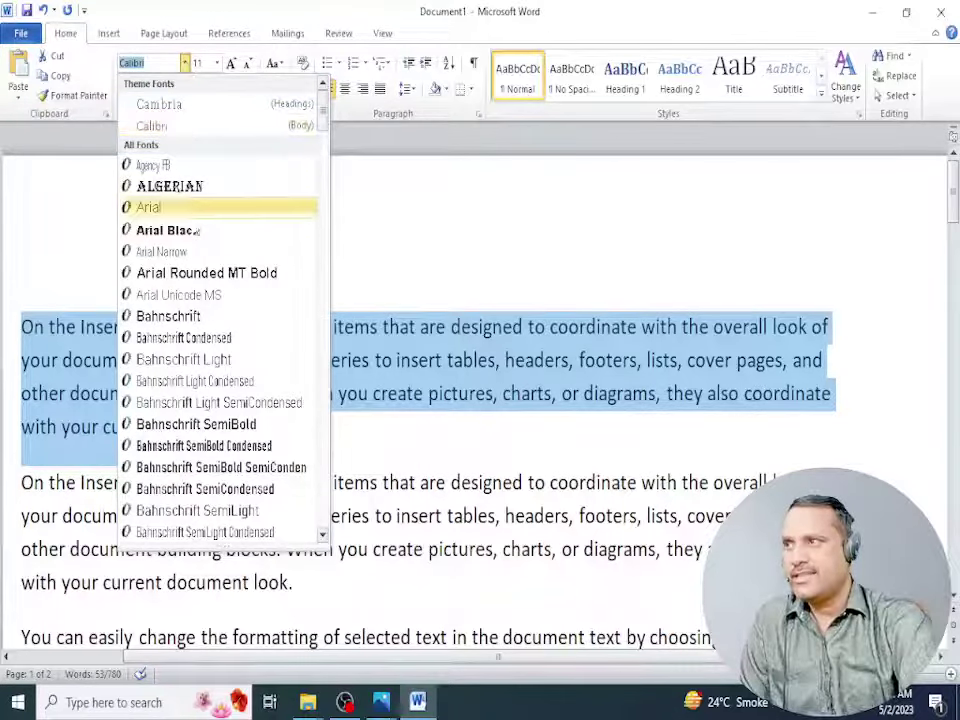
{"action": "left_click", "coordinate": [203, 337]}
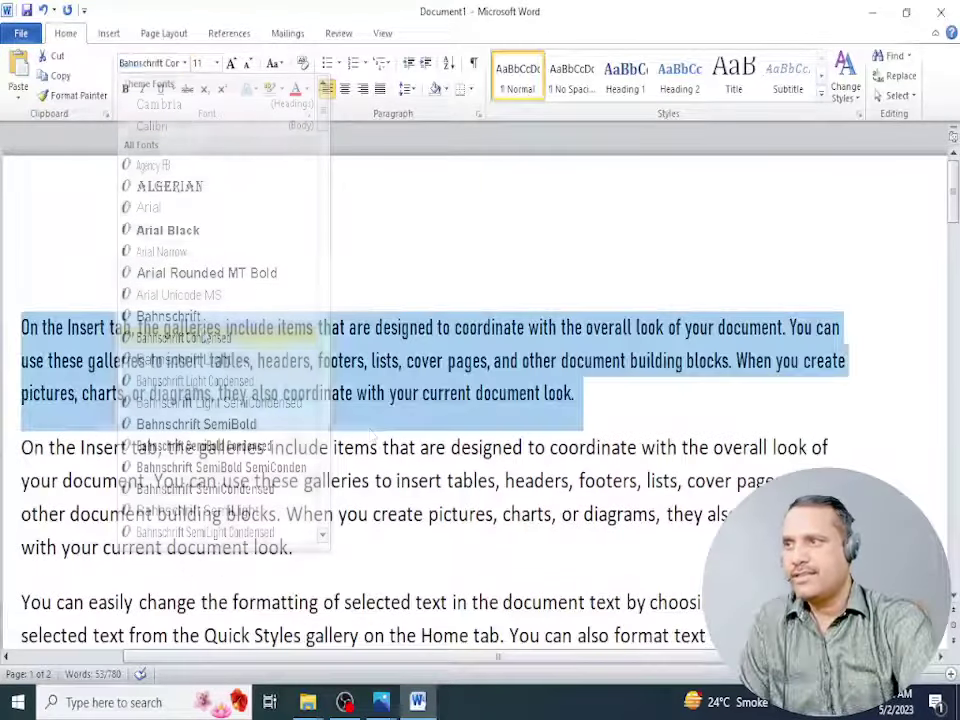
{"action": "triple_click", "coordinate": [232, 369]}
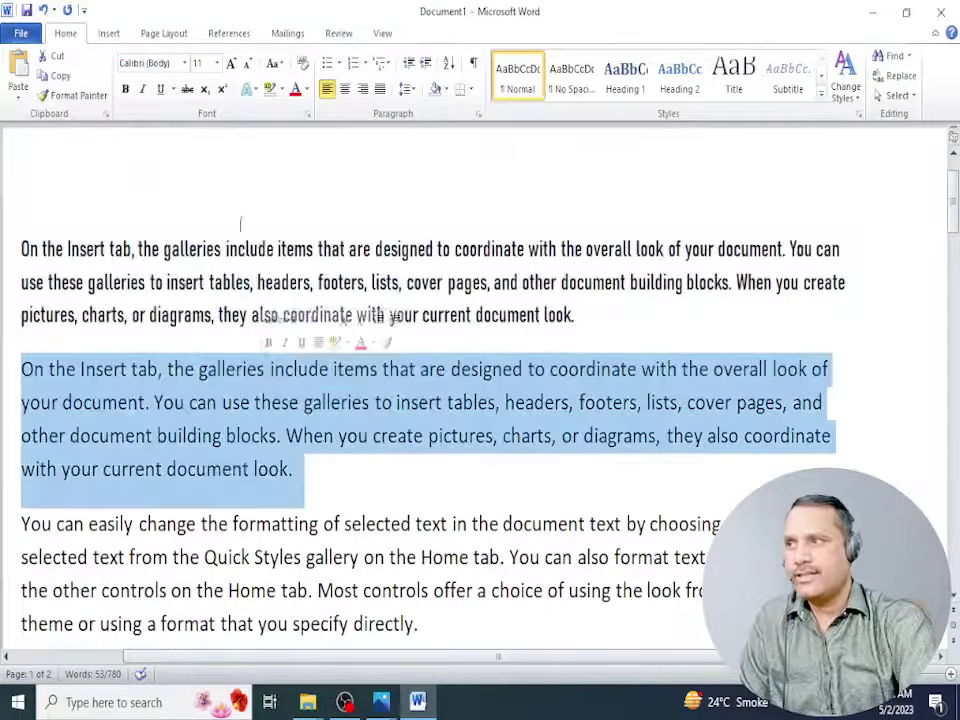
{"action": "left_click", "coordinate": [185, 63]}
{"action": "scroll", "coordinate": [211, 310], "scroll_direction": "down", "scroll_amount": 5}
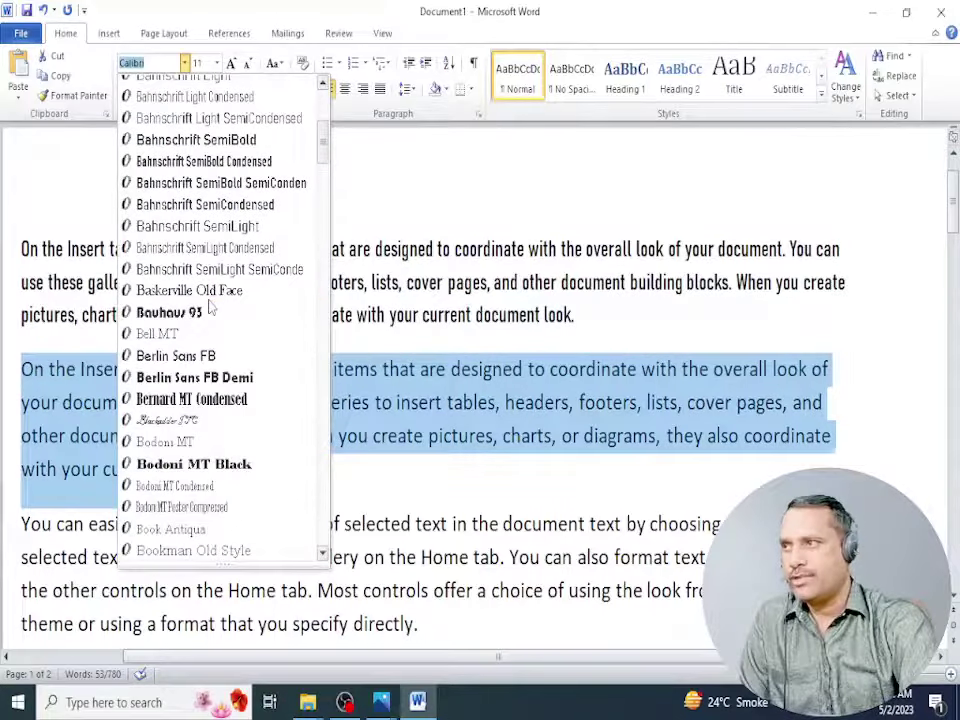
{"action": "left_click", "coordinate": [200, 290]}
- Set the third paragraph's font to Blackadder ITC
{"action": "left_click", "coordinate": [250, 405]}
{"action": "triple_click", "coordinate": [330, 516]}
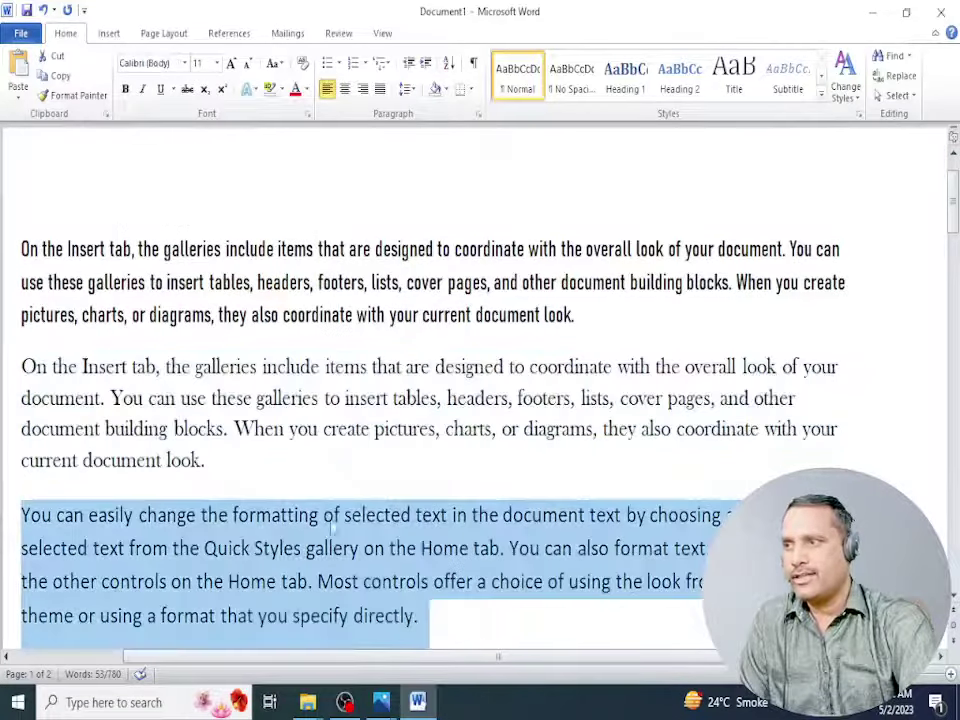
{"action": "left_click", "coordinate": [184, 63]}
{"action": "scroll", "coordinate": [203, 385], "scroll_direction": "down", "scroll_amount": 6}
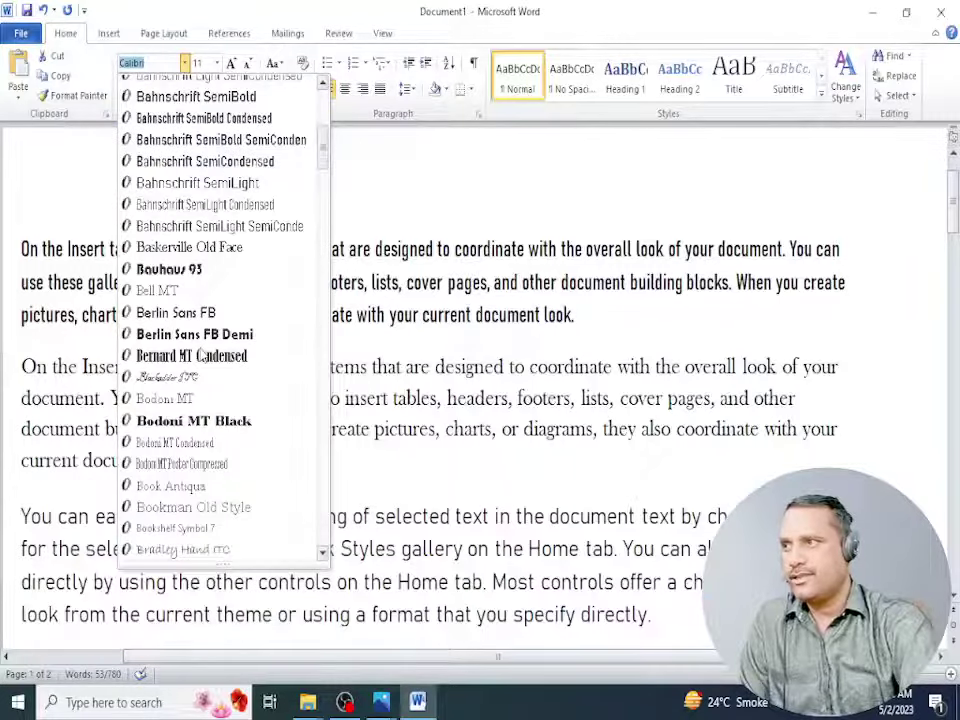
{"action": "left_click", "coordinate": [203, 379]}
- Set the fourth paragraph's font to Algerian
{"action": "scroll", "coordinate": [336, 450], "scroll_direction": "down", "scroll_amount": 3}
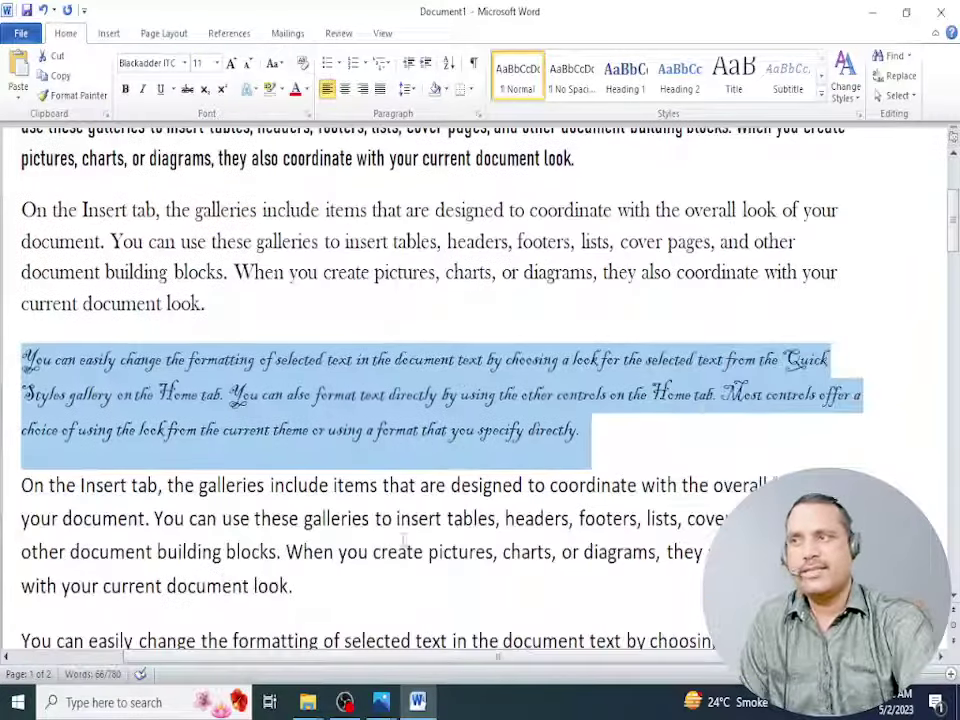
{"action": "triple_click", "coordinate": [337, 518]}
{"action": "left_click", "coordinate": [184, 63]}
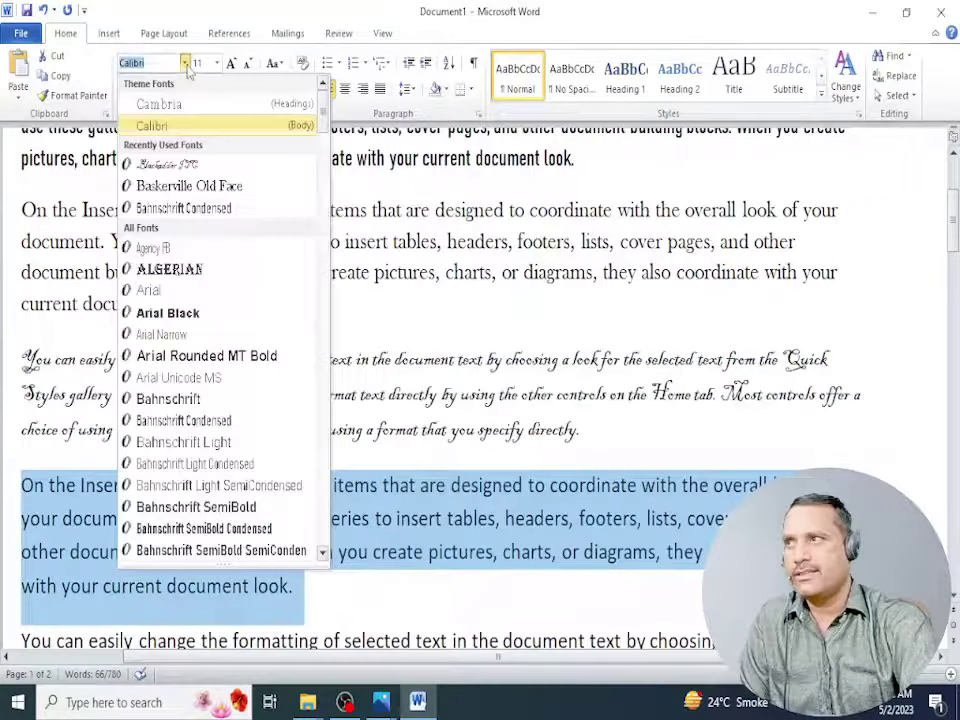
{"action": "left_click", "coordinate": [199, 270]}
{"action": "scroll", "coordinate": [512, 477], "scroll_direction": "down", "scroll_amount": 3}
{"action": "scroll", "coordinate": [513, 477], "scroll_direction": "up", "scroll_amount": 3}
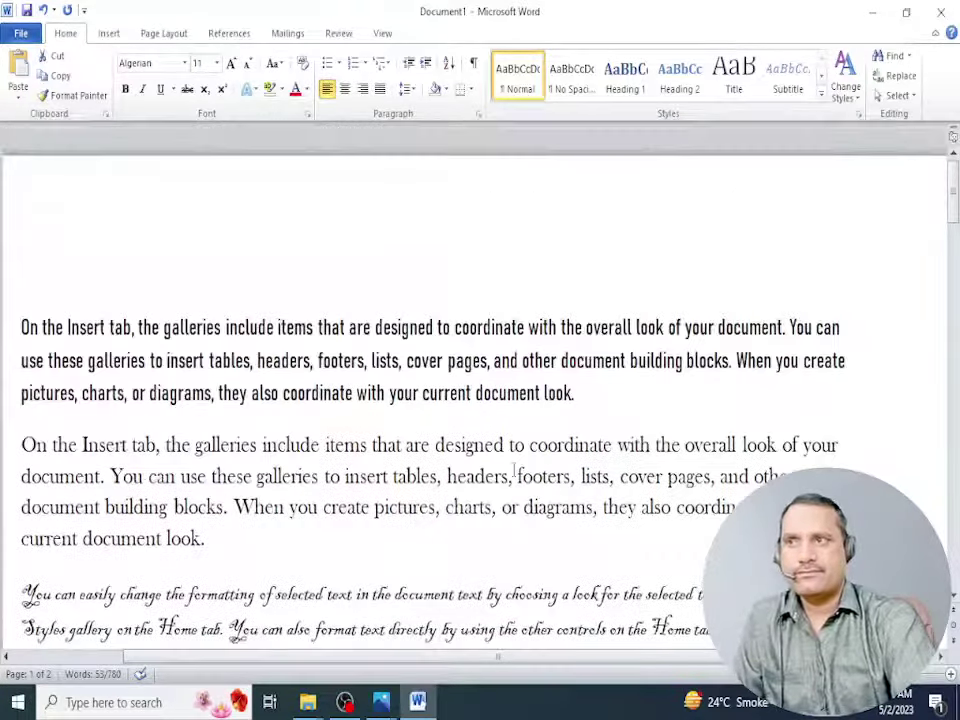
{"action": "scroll", "coordinate": [377, 429], "scroll_direction": "down", "scroll_amount": 2}
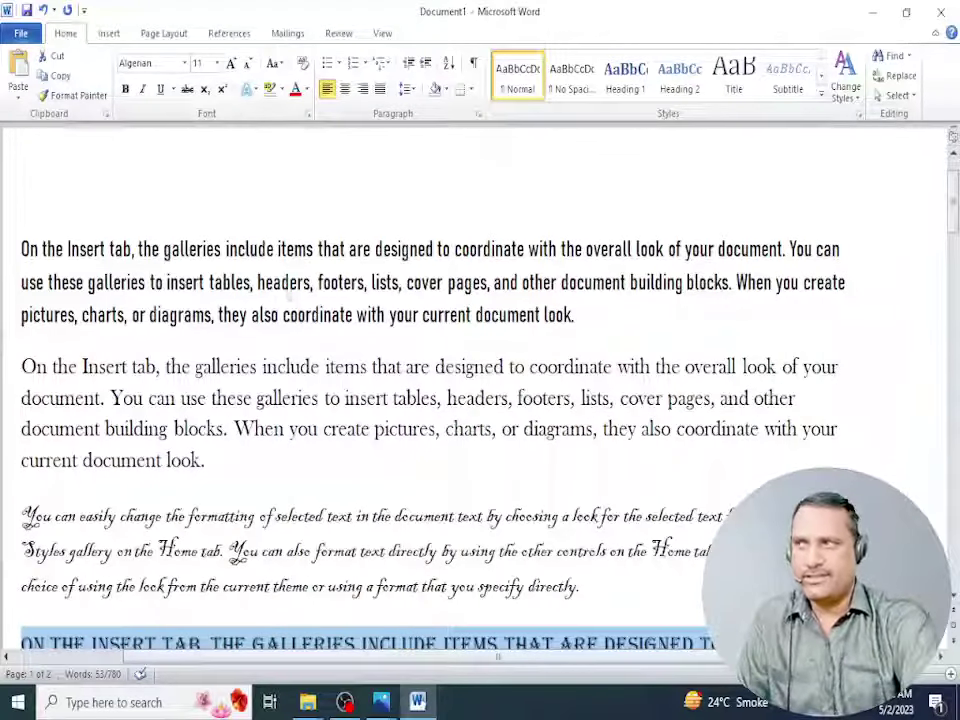
{"action": "triple_click", "coordinate": [277, 252]}
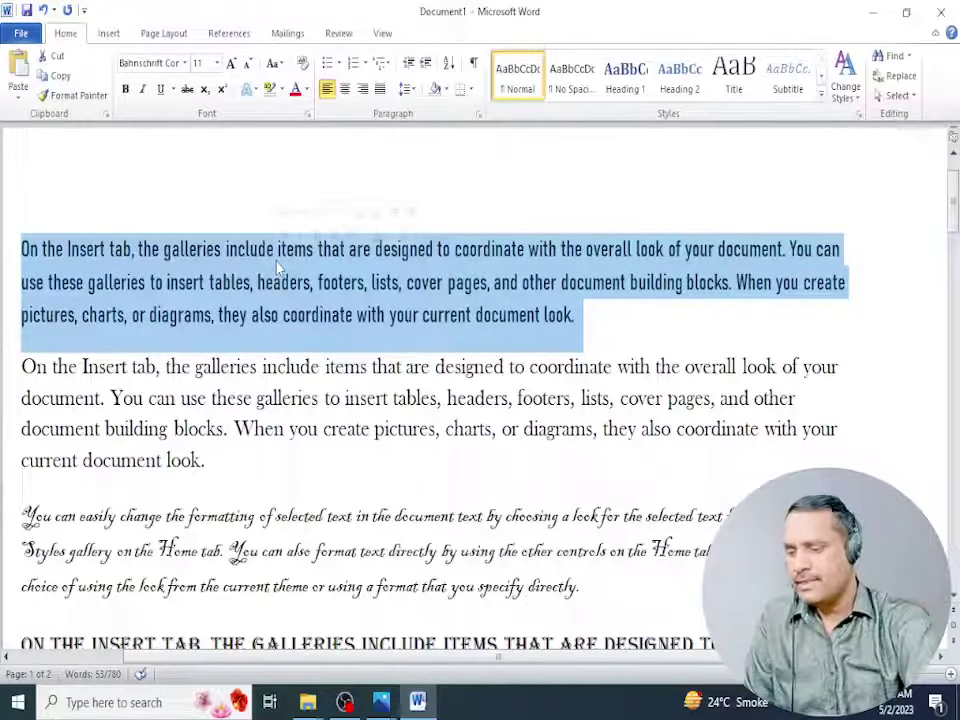
{"action": "key", "text": "alt+p"}
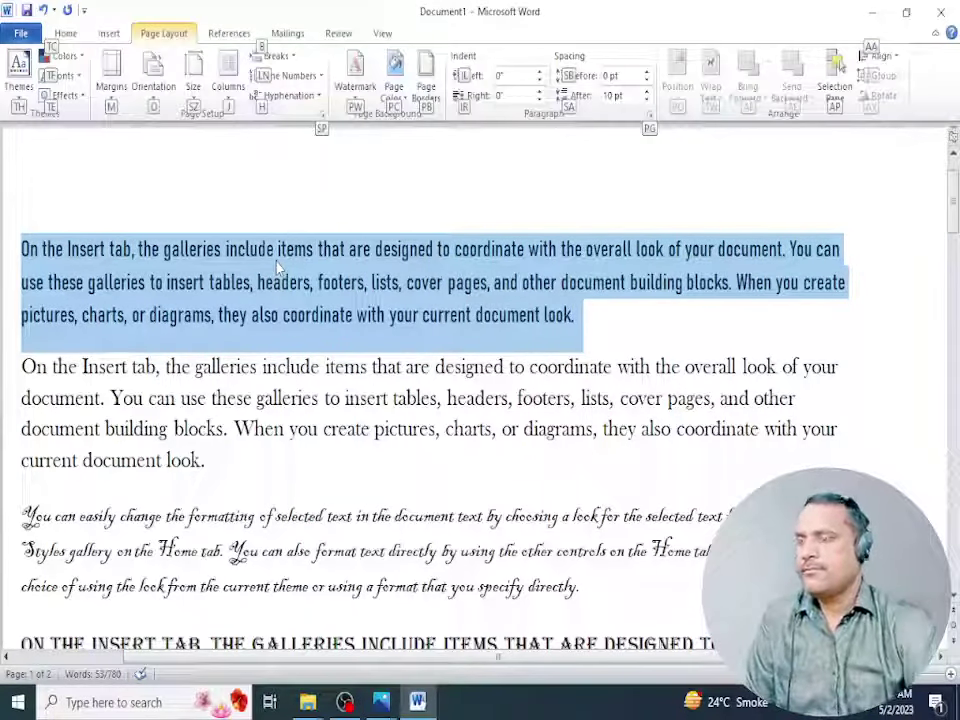
{"action": "left_click", "coordinate": [362, 405]}
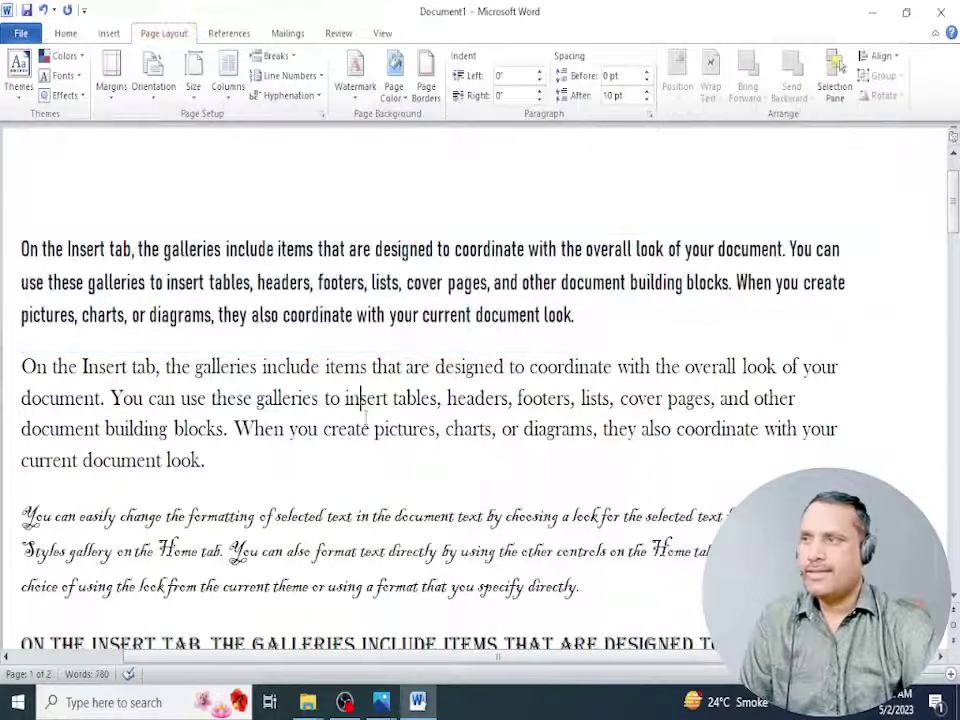
{"action": "triple_click", "coordinate": [264, 250]}
{"action": "left_click", "coordinate": [68, 35]}
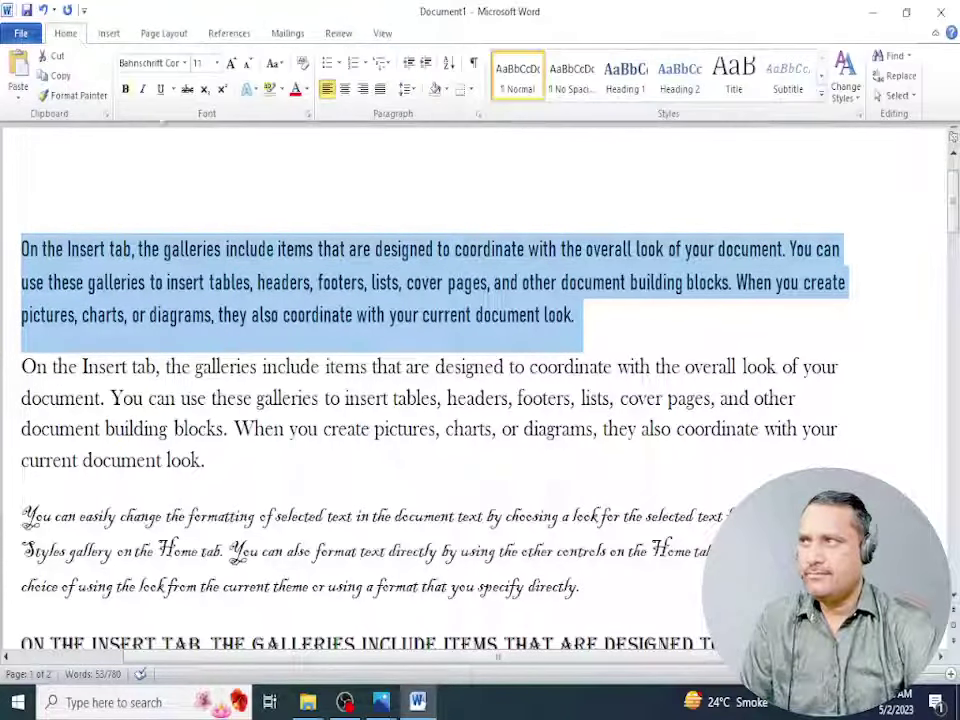
{"action": "left_click", "coordinate": [275, 282]}
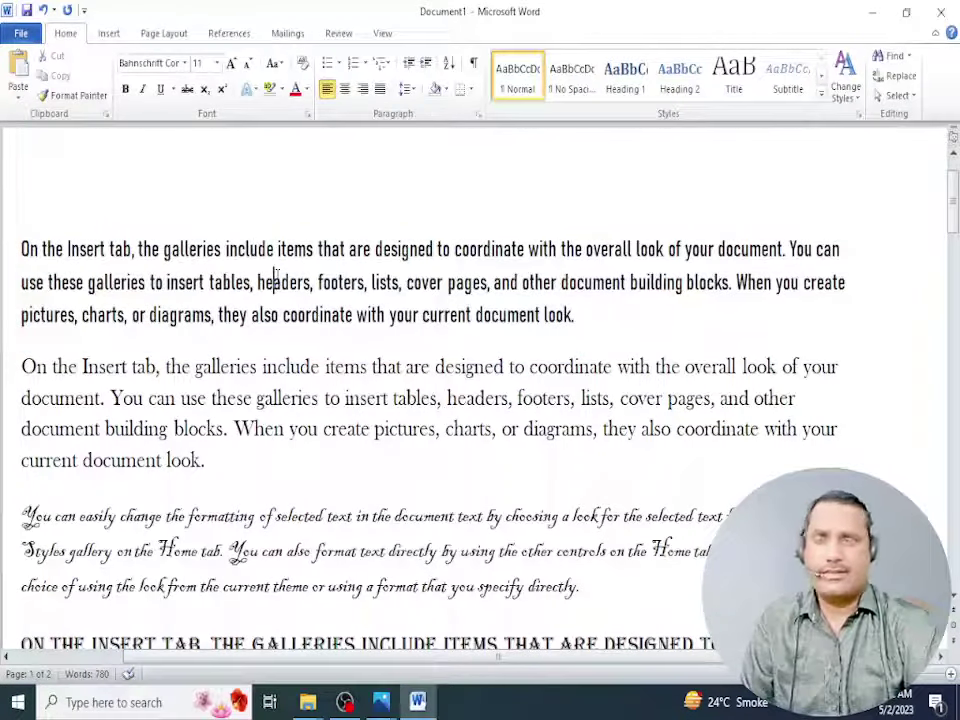
{"action": "double_click", "coordinate": [249, 250]}
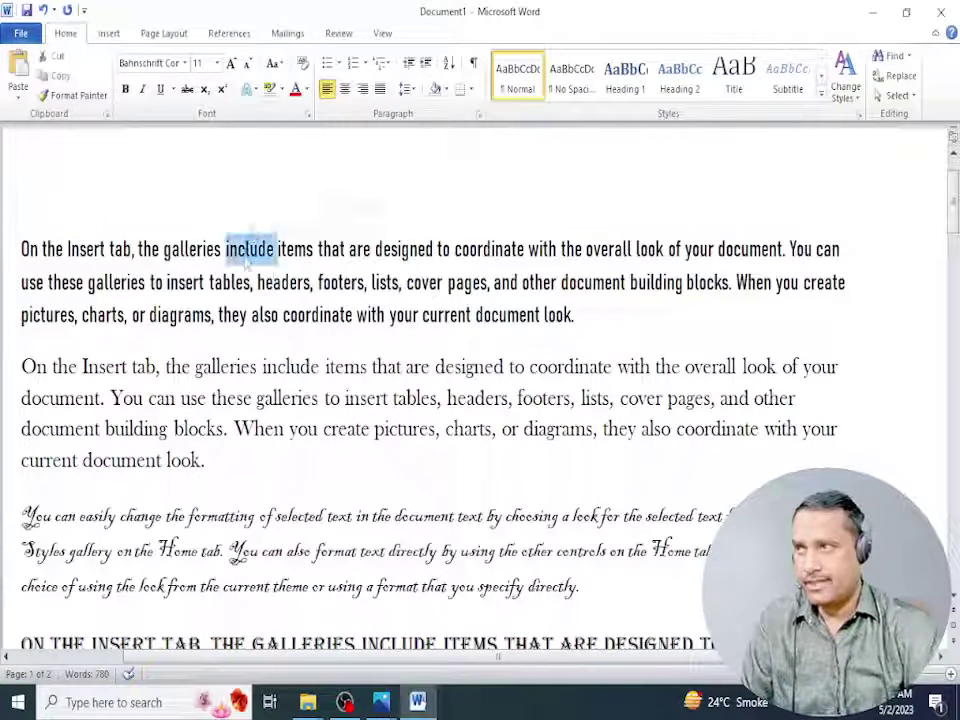
{"action": "left_click", "coordinate": [251, 315]}
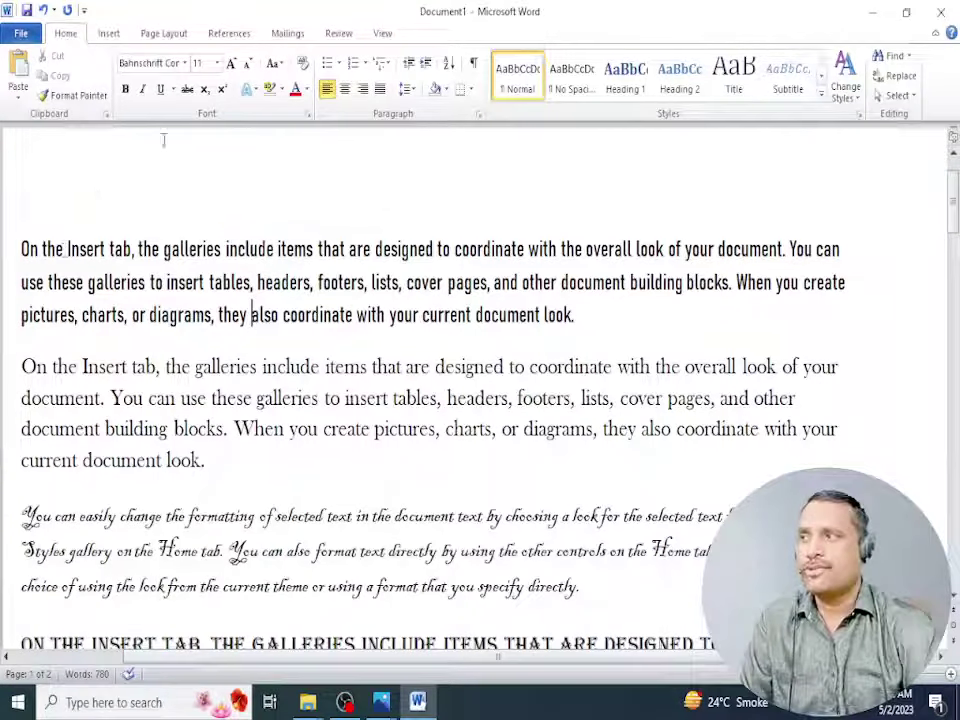
{"action": "left_click", "coordinate": [216, 63]}
{"action": "left_click", "coordinate": [150, 211]}
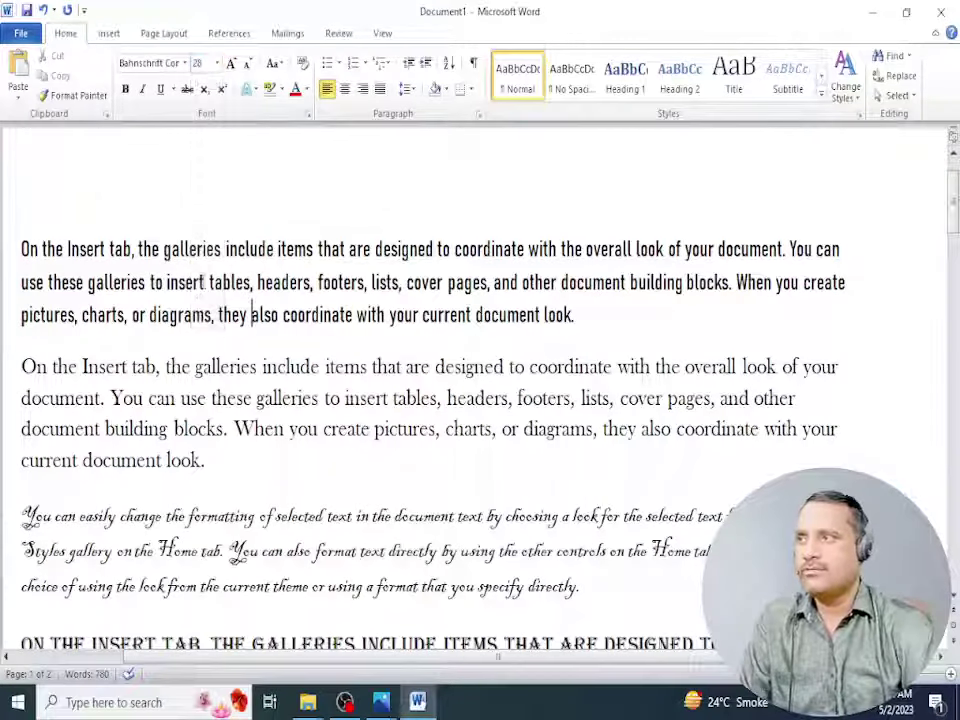
{"action": "double_click", "coordinate": [86, 250]}
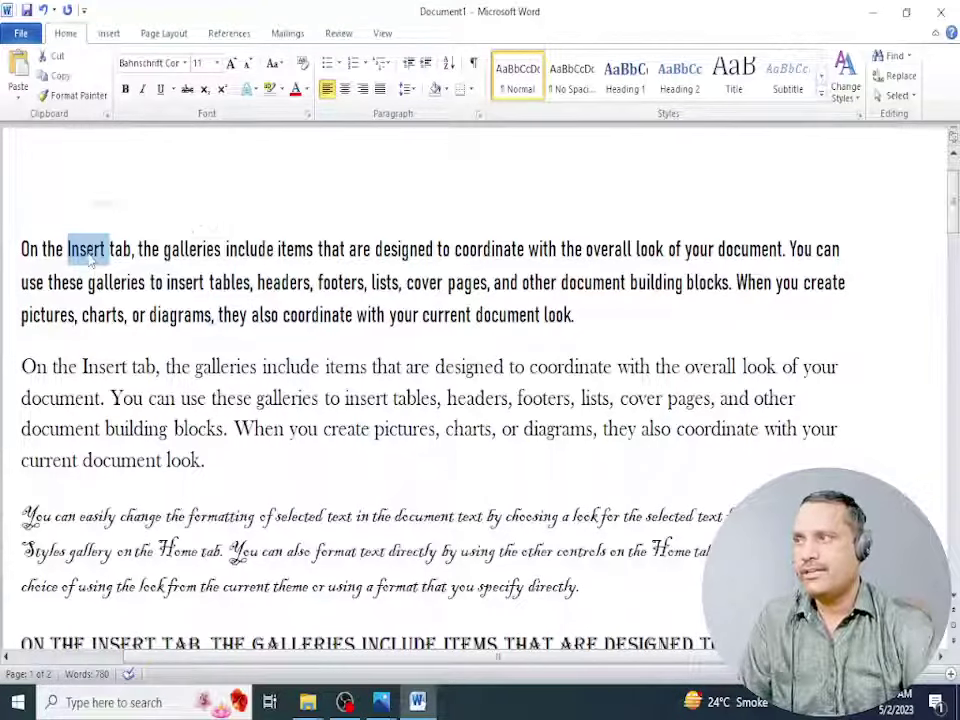
- Try font sizes 48, 28 and 16 pt from the size list on the first paragraph
{"action": "left_click", "coordinate": [217, 64]}
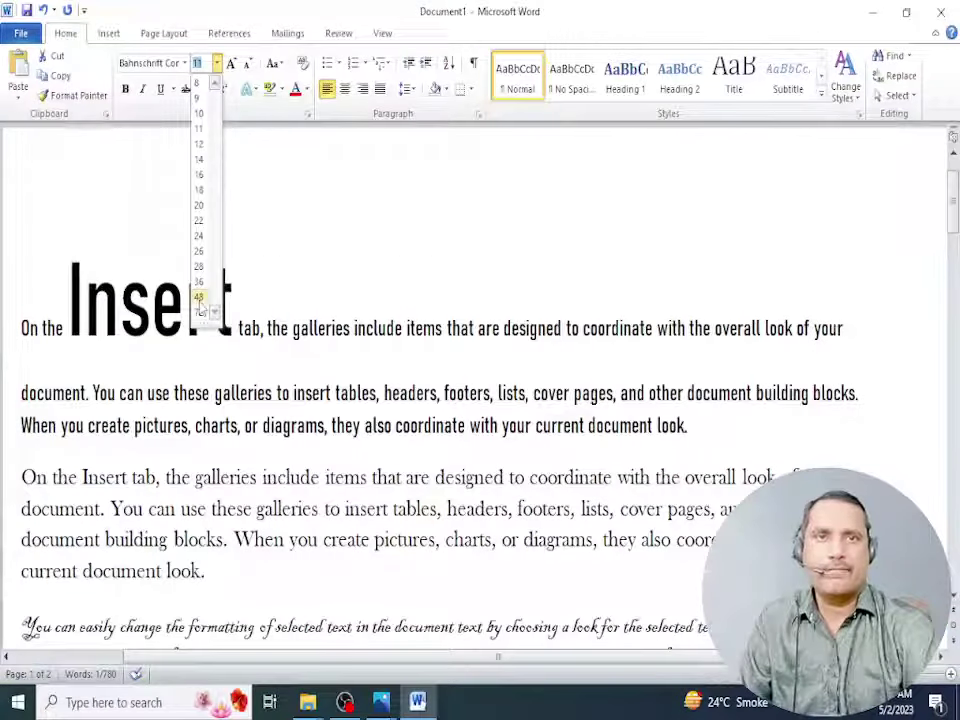
{"action": "left_click", "coordinate": [199, 297]}
{"action": "triple_click", "coordinate": [320, 328]}
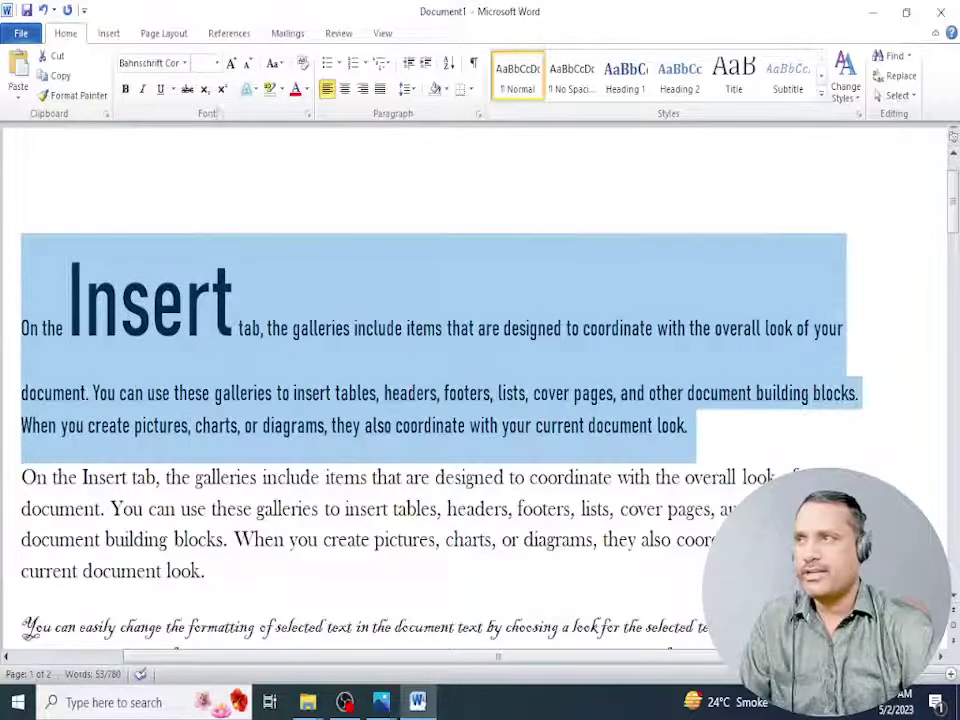
{"action": "left_click", "coordinate": [217, 64]}
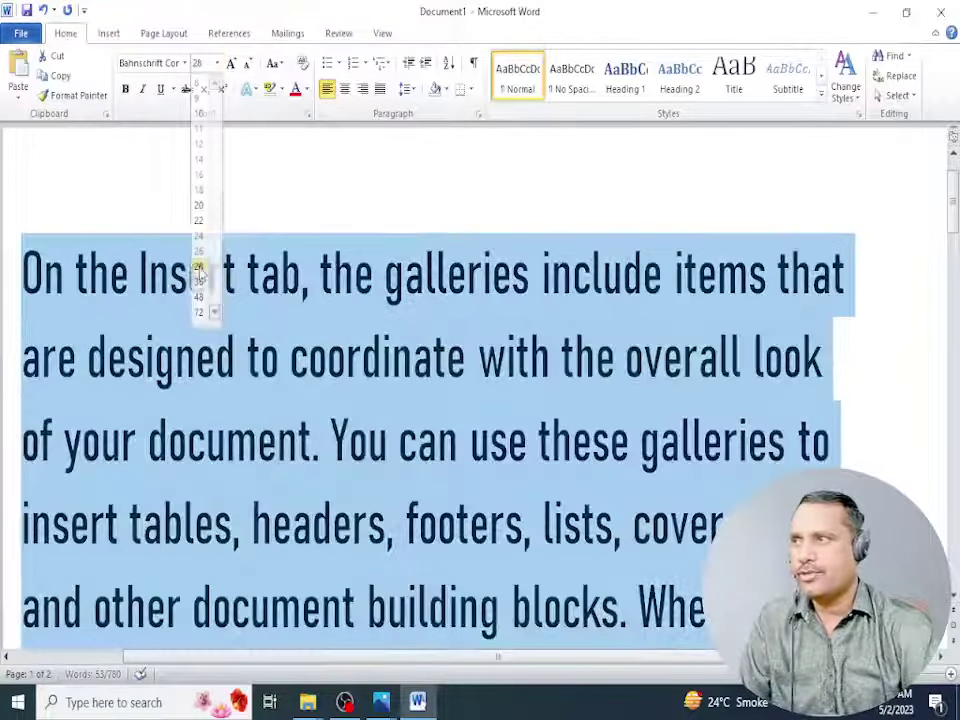
{"action": "left_click", "coordinate": [205, 266]}
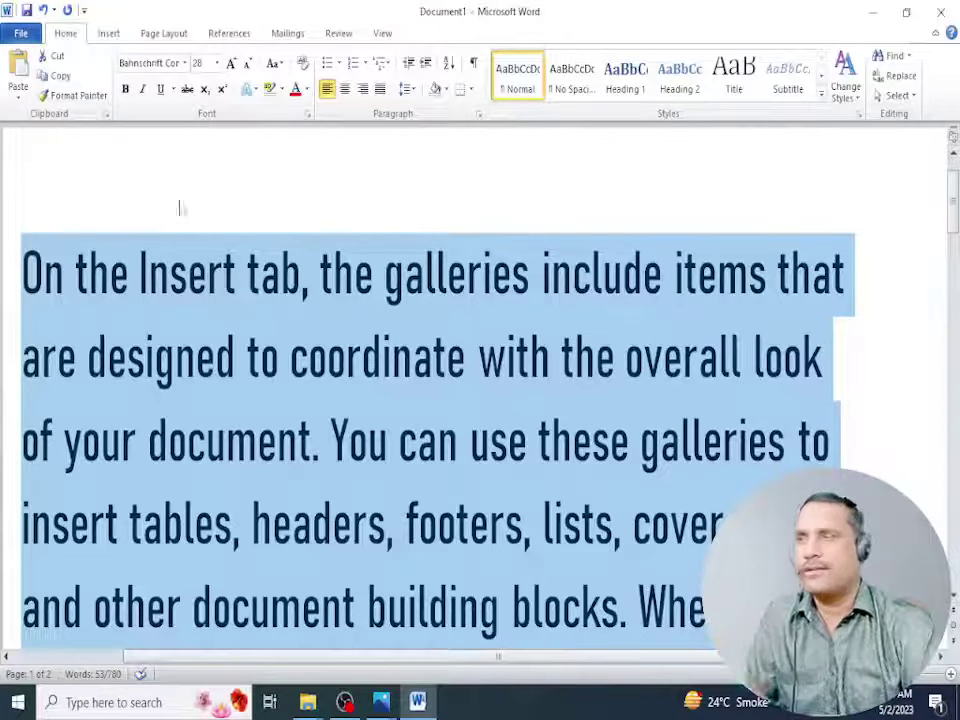
{"action": "left_click", "coordinate": [216, 63]}
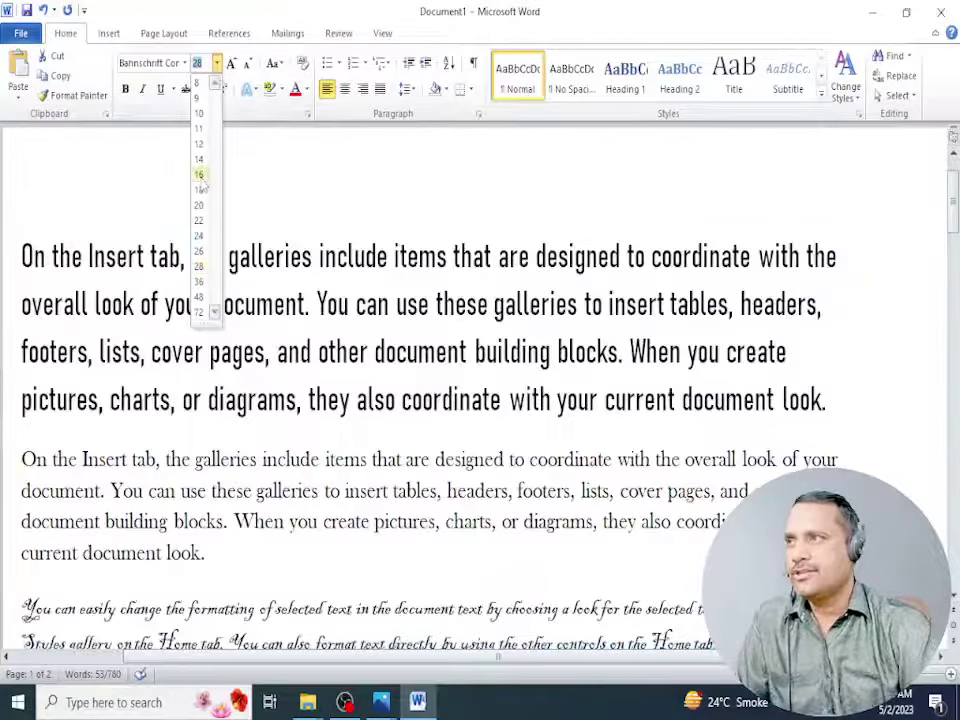
{"action": "left_click", "coordinate": [201, 181]}
- Step the paragraph size up and down with Grow Font and Shrink Font, settling at 7 pt
{"action": "left_click", "coordinate": [230, 63]}
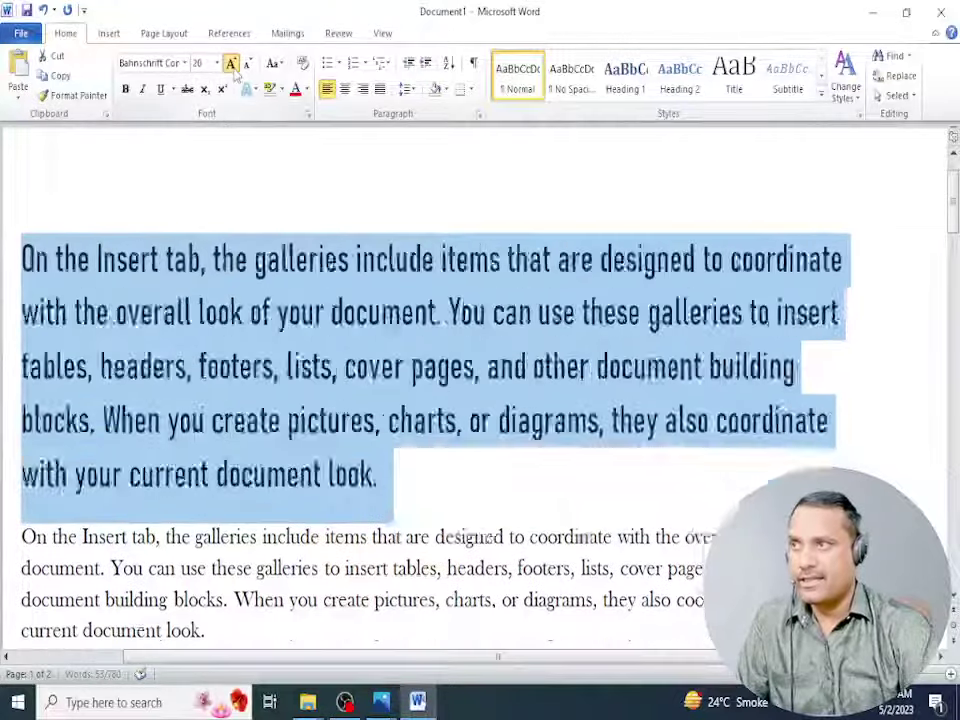
{"action": "left_click", "coordinate": [230, 63]}
{"action": "left_click", "coordinate": [230, 63]}
{"action": "left_click", "coordinate": [230, 63]}
{"action": "double_click", "coordinate": [247, 64]}
{"action": "triple_click", "coordinate": [247, 64]}
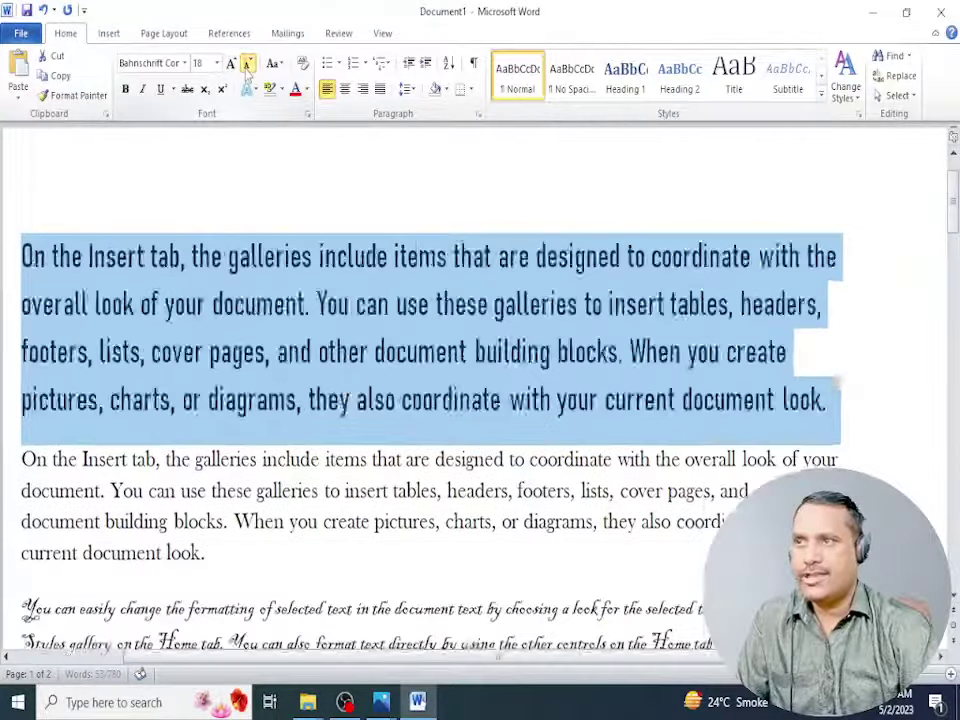
{"action": "double_click", "coordinate": [247, 64]}
{"action": "left_click", "coordinate": [247, 64]}
{"action": "double_click", "coordinate": [247, 64]}
{"action": "triple_click", "coordinate": [247, 64]}
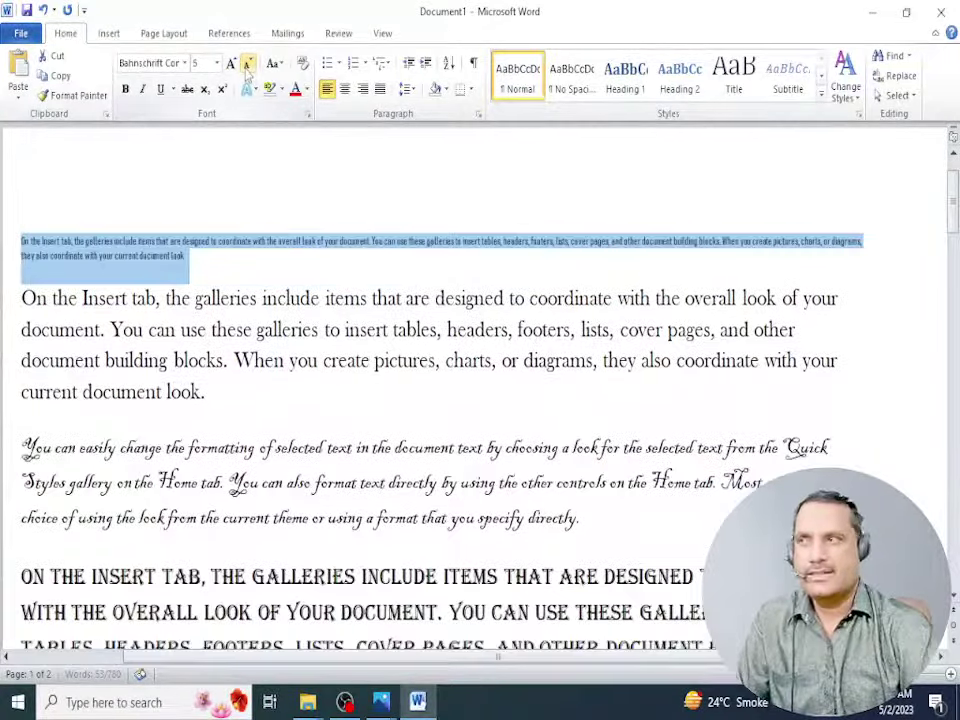
{"action": "triple_click", "coordinate": [247, 64]}
{"action": "left_click", "coordinate": [232, 64]}
{"action": "left_click", "coordinate": [230, 63]}
{"action": "left_click", "coordinate": [247, 64]}
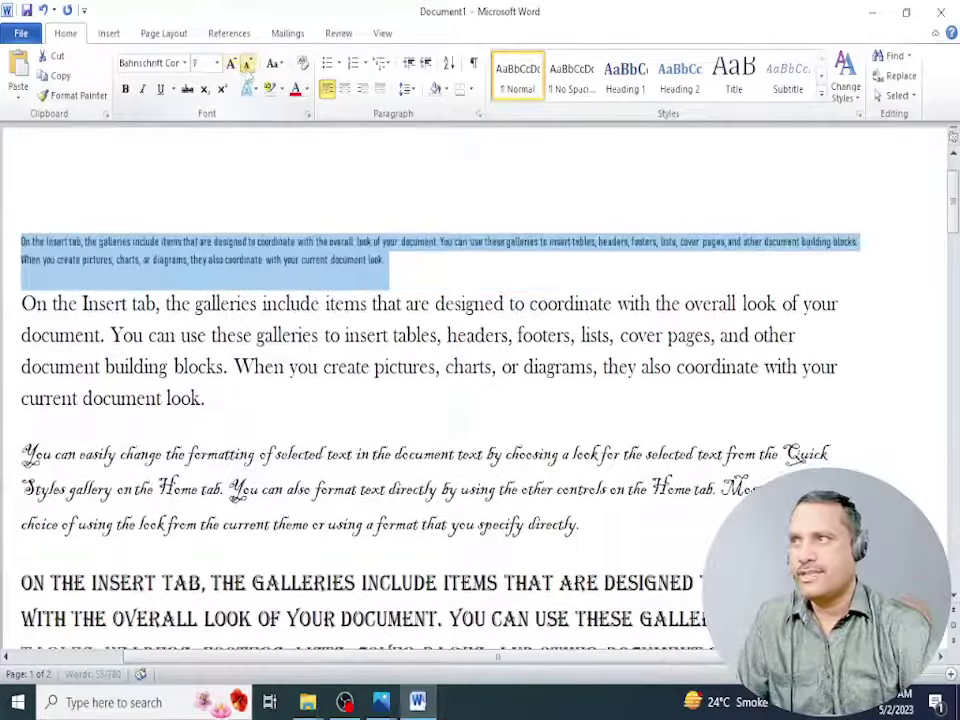
{"action": "left_click", "coordinate": [230, 63]}
{"action": "left_click", "coordinate": [216, 63]}
{"action": "left_click", "coordinate": [215, 66]}
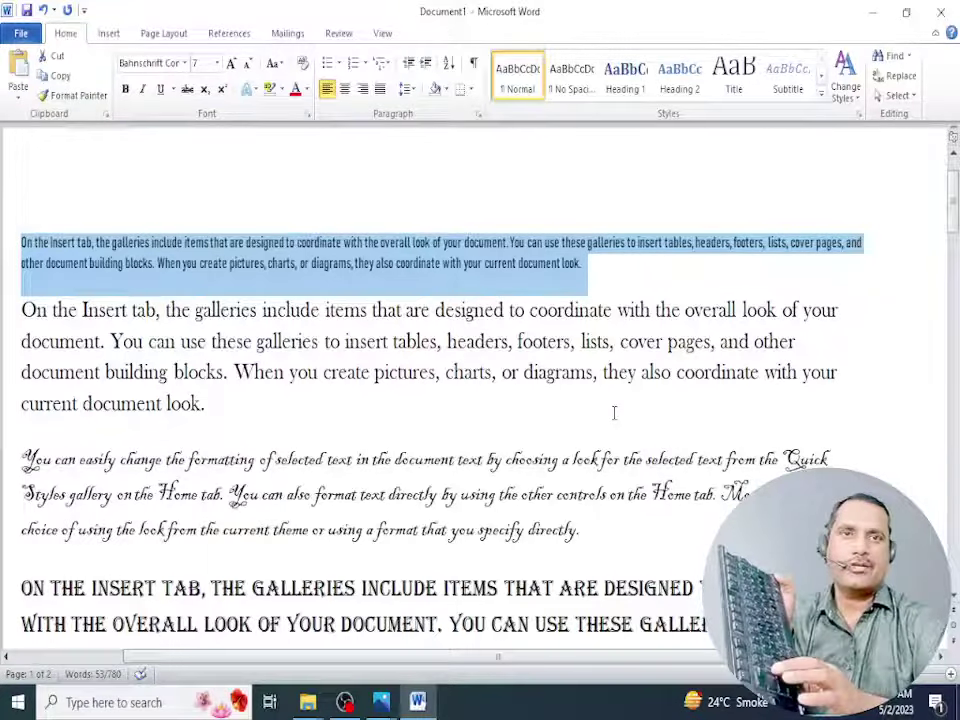
- Resize with Ctrl+] and Ctrl+[ down to 10 pt, then grow the paragraph to 16 pt
{"action": "key", "text": "ctrl+shift+period"}
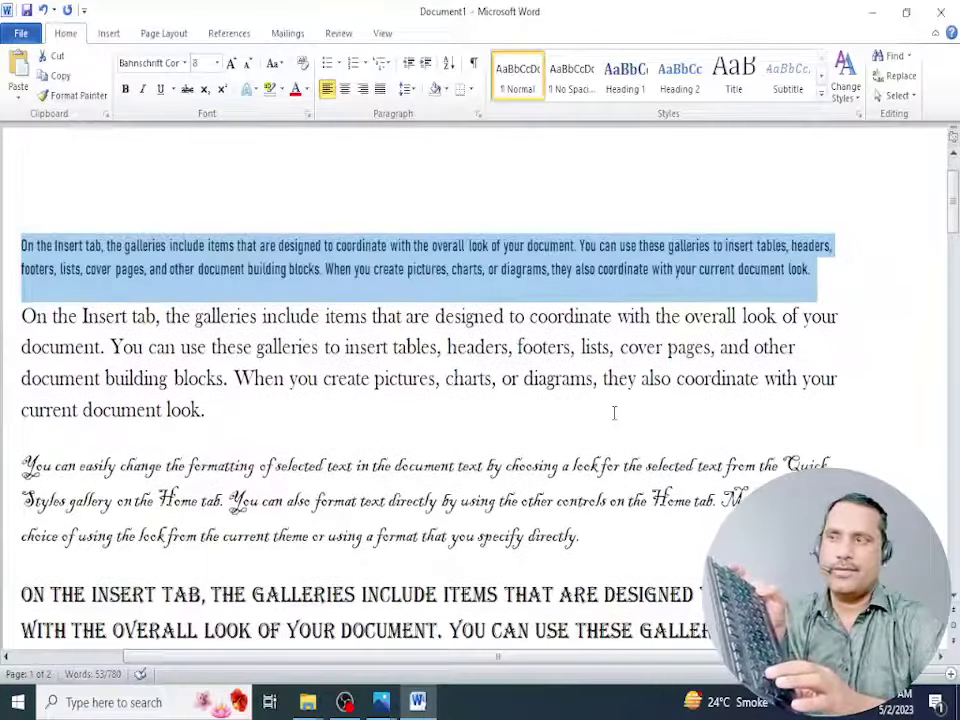
{"action": "key", "text": "ctrl+bracketright"}
{"action": "key", "text": "ctrl+bracketright"}
{"action": "key", "text": "ctrl+bracketright"}
{"action": "key", "text": "ctrl+bracketright"}
{"action": "key", "text": "ctrl+bracketright"}
{"action": "key", "text": "ctrl+bracketright"}
{"action": "key", "text": "ctrl+bracketright"}
{"action": "key", "text": "ctrl+bracketright"}
{"action": "key", "text": "ctrl+bracketright"}
{"action": "key", "text": "ctrl+bracketright"}
{"action": "key", "text": "ctrl+bracketright"}
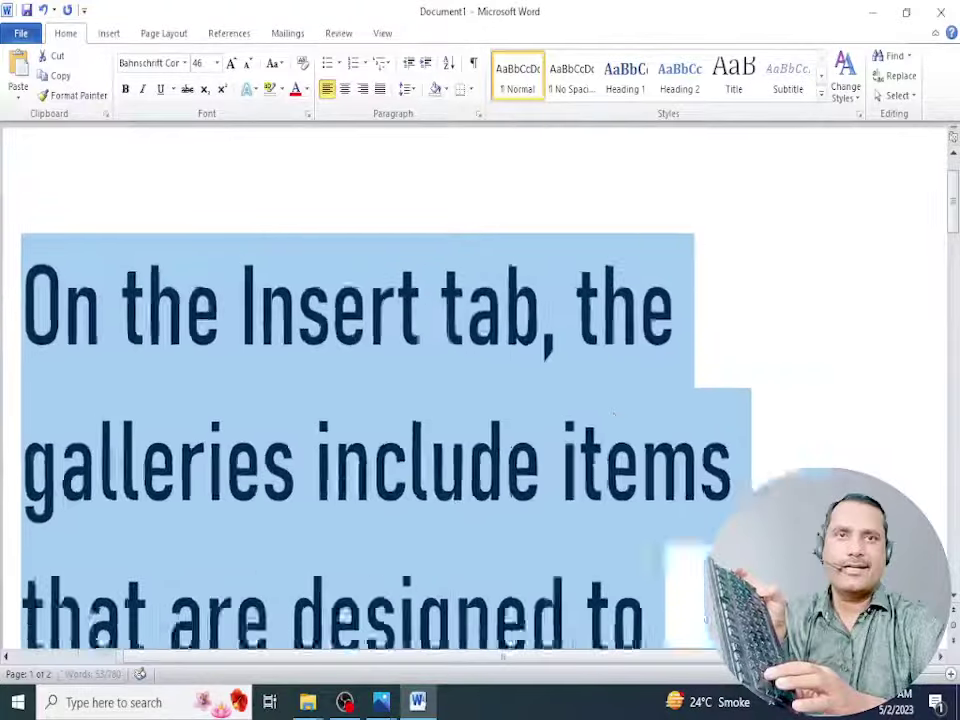
{"action": "key", "text": "ctrl+bracketright"}
{"action": "key", "text": "ctrl+bracketright"}
{"action": "key", "text": "ctrl+bracketright"}
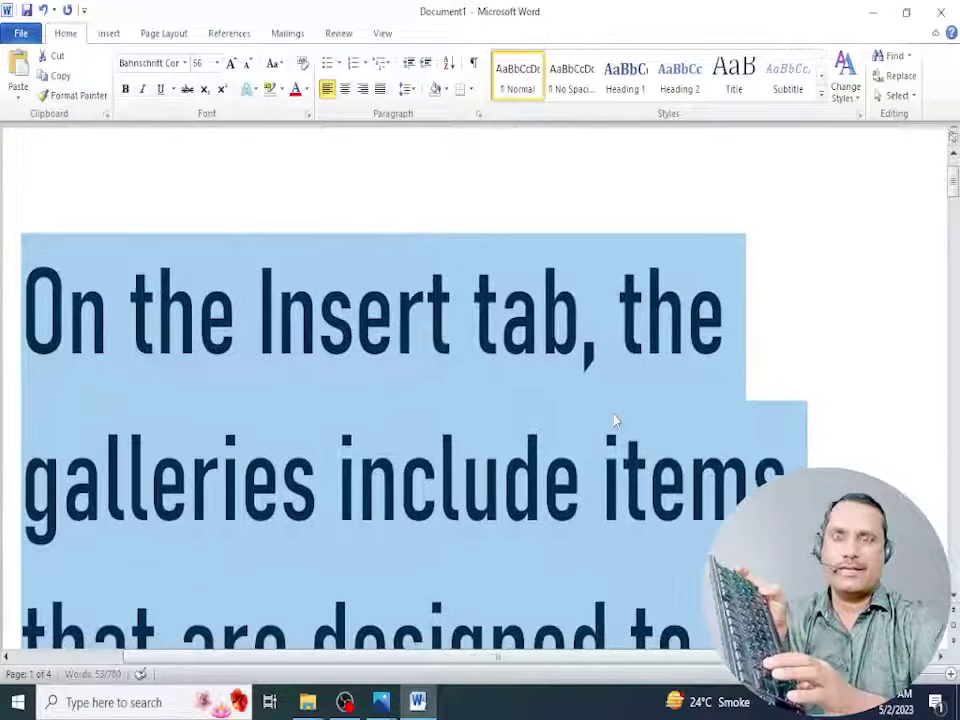
{"action": "key", "text": "ctrl+bracketleft"}
{"action": "key", "text": "ctrl+bracketleft"}
{"action": "key", "text": "ctrl+bracketleft"}
{"action": "key", "text": "ctrl+bracketleft"}
{"action": "key", "text": "ctrl+bracketleft"}
{"action": "key", "text": "ctrl+bracketleft"}
{"action": "key", "text": "ctrl+bracketleft"}
{"action": "key", "text": "ctrl+bracketleft"}
{"action": "key", "text": "ctrl+bracketleft"}
{"action": "key", "text": "ctrl+bracketleft"}
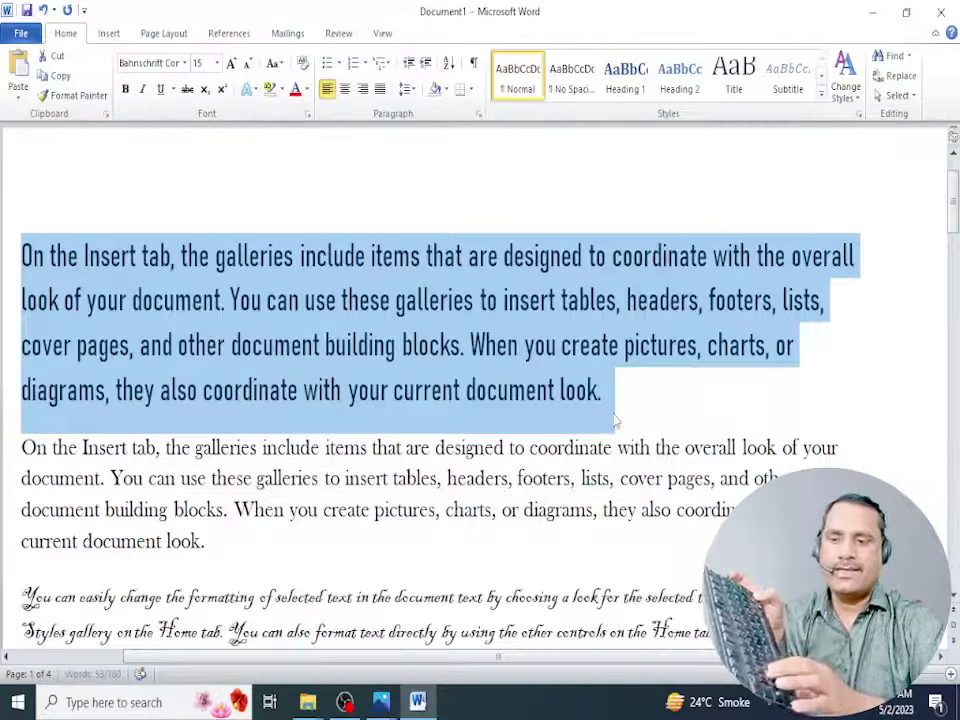
{"action": "key", "text": "ctrl+bracketright"}
{"action": "key", "text": "ctrl+bracketright"}
{"action": "key", "text": "ctrl+bracketright"}
{"action": "key", "text": "ctrl+bracketright"}
{"action": "key", "text": "ctrl+bracketright"}
{"action": "key", "text": "ctrl+bracketright"}
{"action": "key", "text": "ctrl+bracketright"}
{"action": "key", "text": "ctrl+bracketright"}
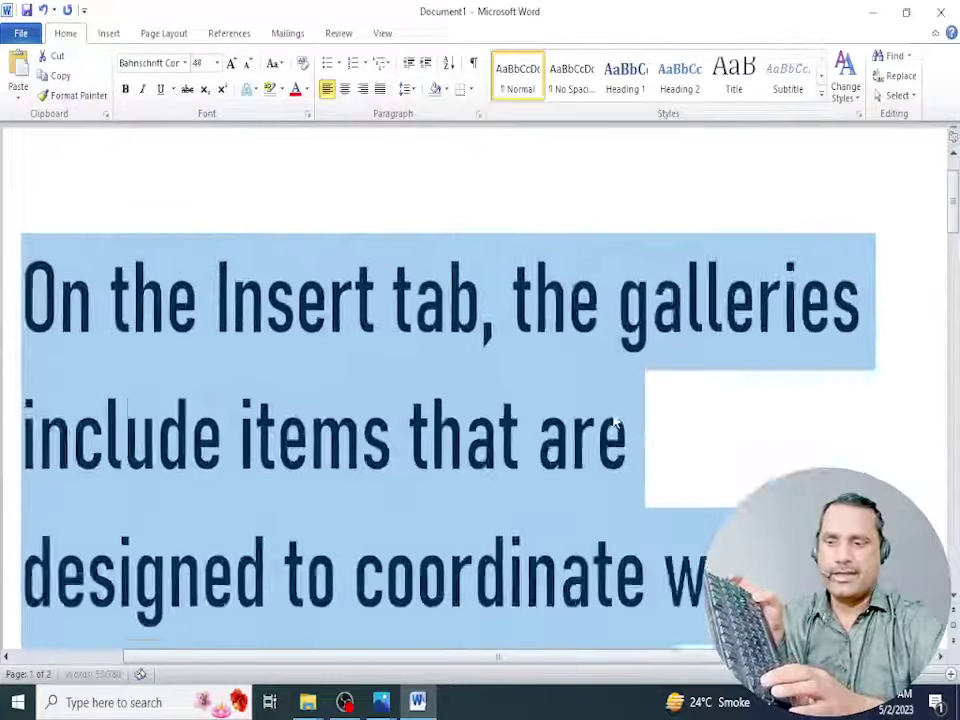
{"action": "key", "text": "ctrl+bracketleft"}
{"action": "key", "text": "ctrl+bracketleft"}
{"action": "key", "text": "ctrl+bracketleft"}
{"action": "key", "text": "ctrl+bracketleft"}
{"action": "key", "text": "ctrl+bracketleft"}
{"action": "key", "text": "ctrl+bracketleft"}
{"action": "key", "text": "ctrl+bracketleft"}
{"action": "key", "text": "ctrl+bracketleft"}
{"action": "key", "text": "ctrl+bracketleft"}
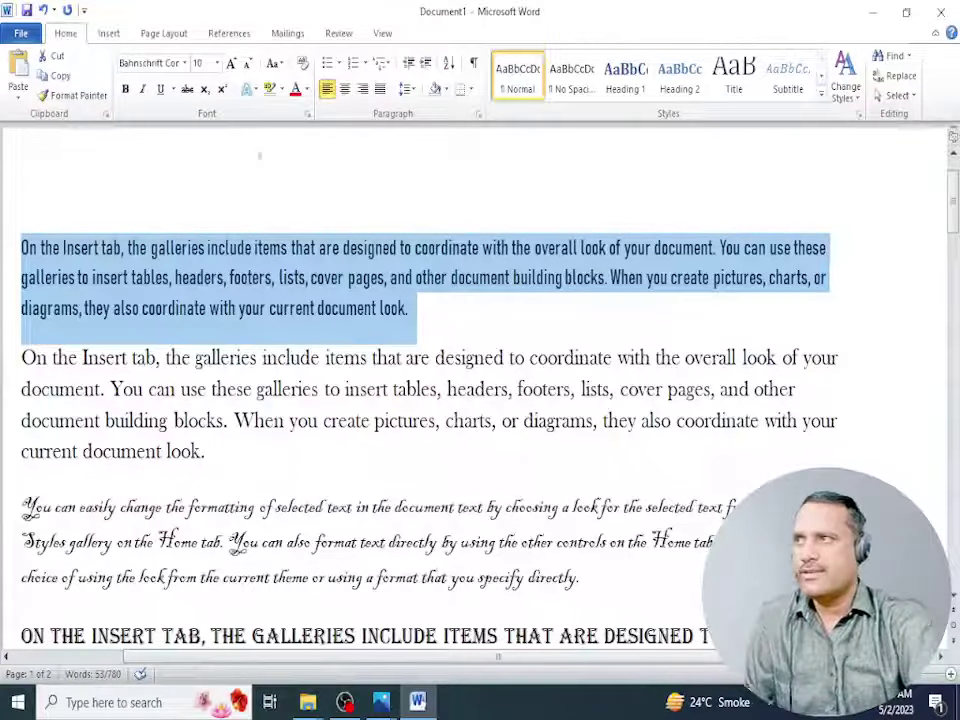
{"action": "left_click", "coordinate": [232, 65]}
{"action": "left_click", "coordinate": [232, 65]}
{"action": "left_click", "coordinate": [232, 65]}
{"action": "left_click", "coordinate": [232, 65]}
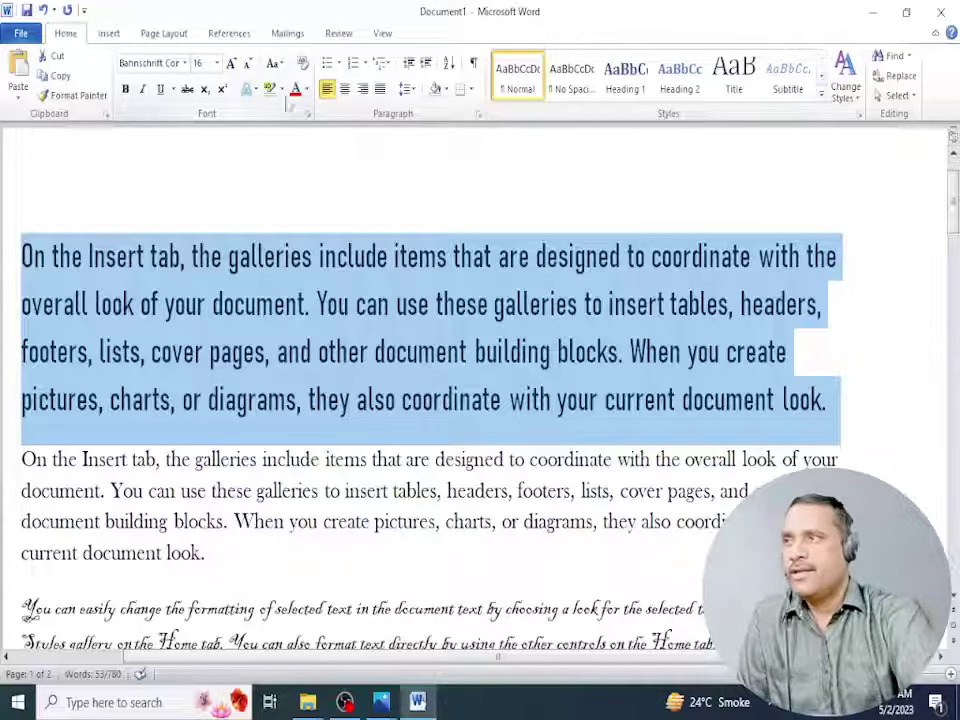
- Apply Sentence case to the paragraph, then reselect the whole first paragraph
{"action": "left_click", "coordinate": [280, 66]}
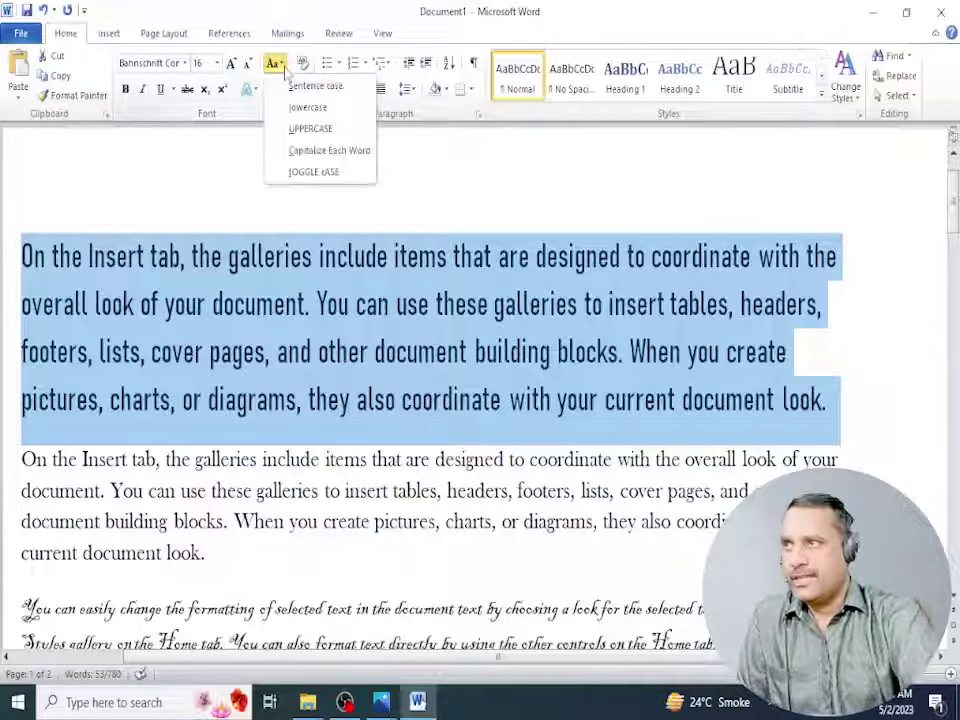
{"action": "left_click", "coordinate": [300, 86]}
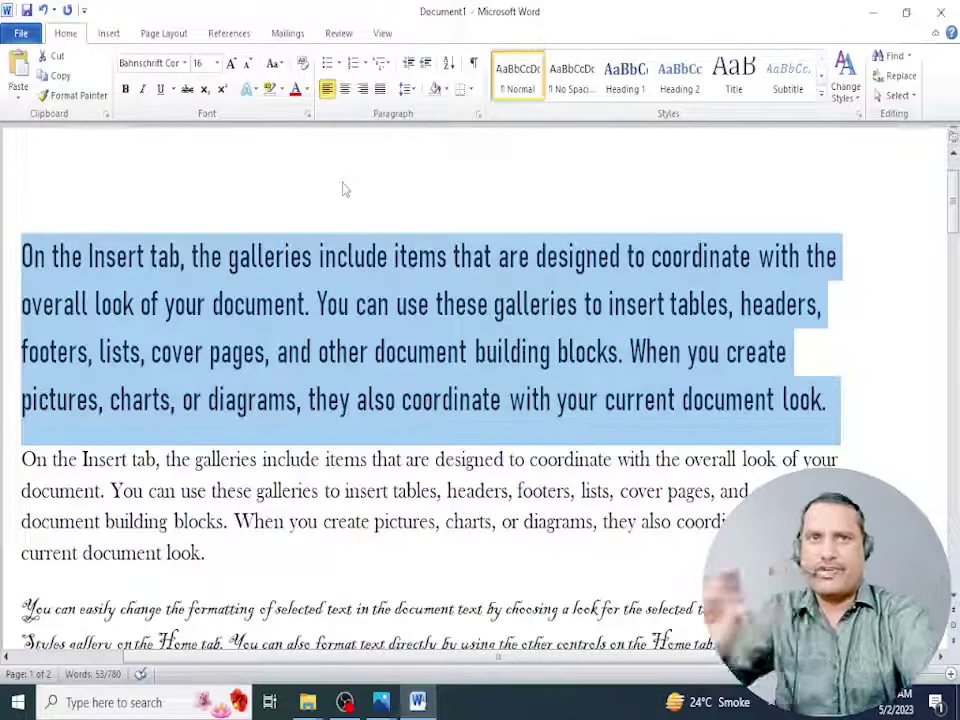
{"action": "left_click", "coordinate": [44, 258]}
{"action": "left_click_drag", "start_coordinate": [34, 258], "coordinate": [17, 258]}
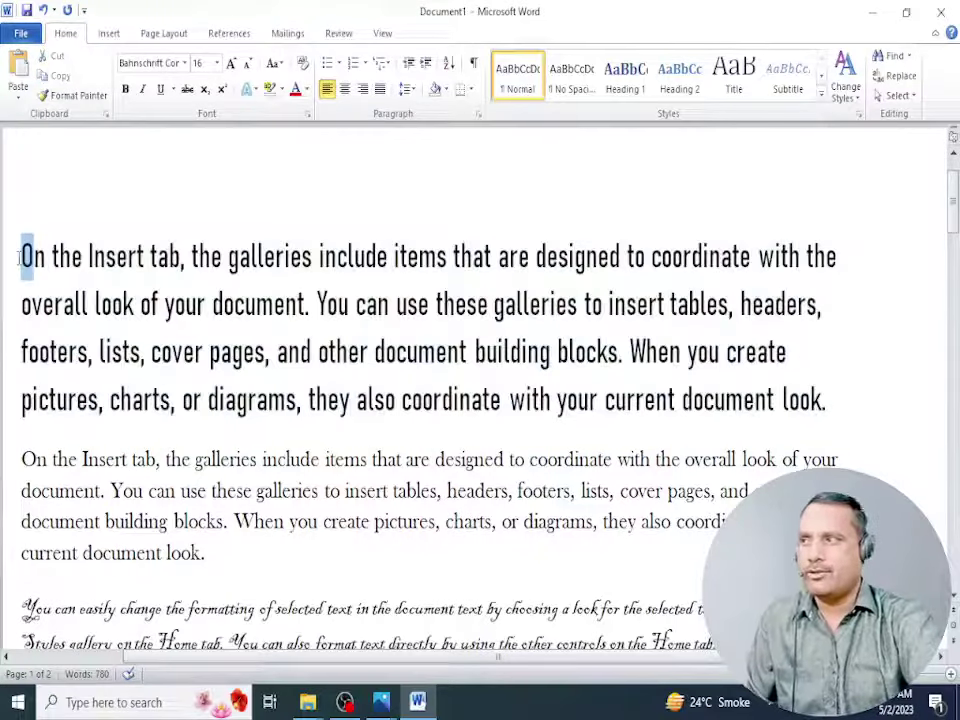
{"action": "triple_click", "coordinate": [108, 262]}
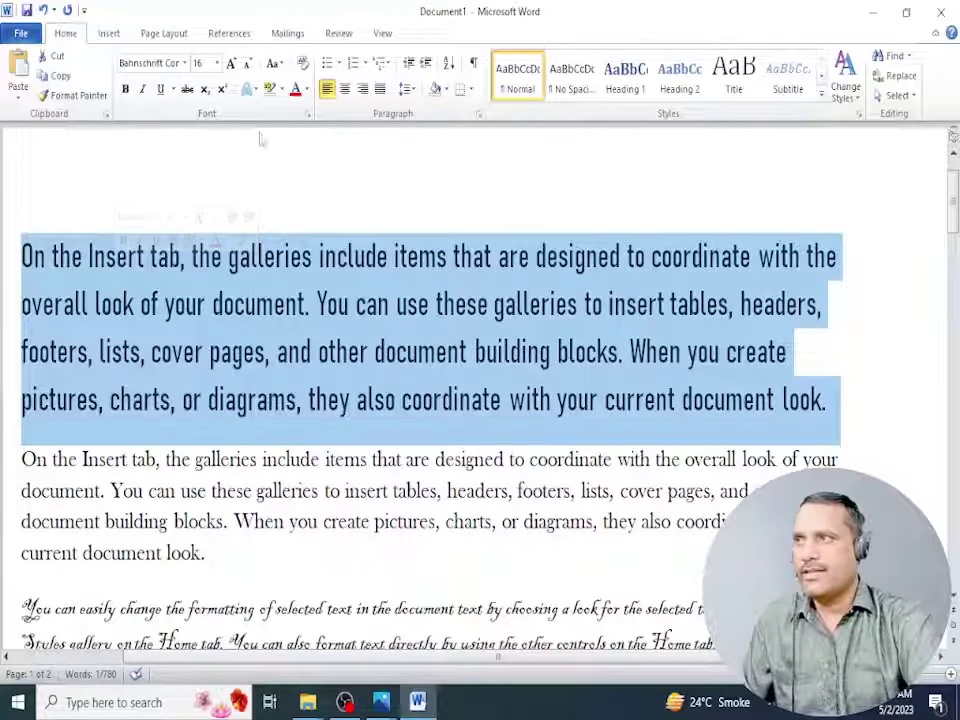
- Change the paragraph to lowercase, then UPPERCASE, then Capitalize Each Word
{"action": "left_click", "coordinate": [274, 64]}
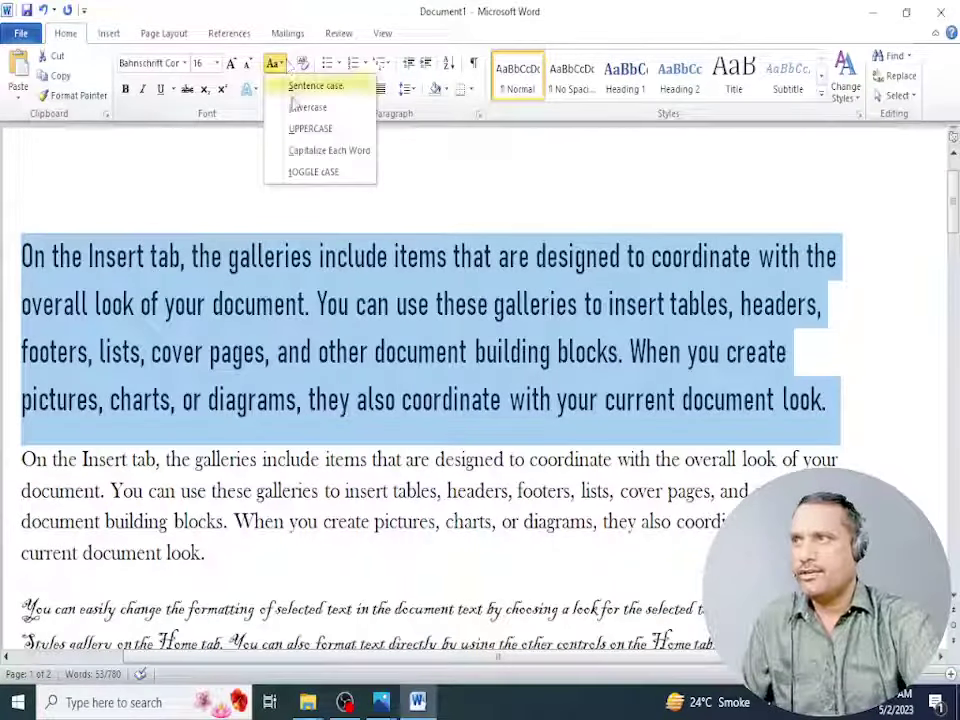
{"action": "left_click", "coordinate": [300, 105]}
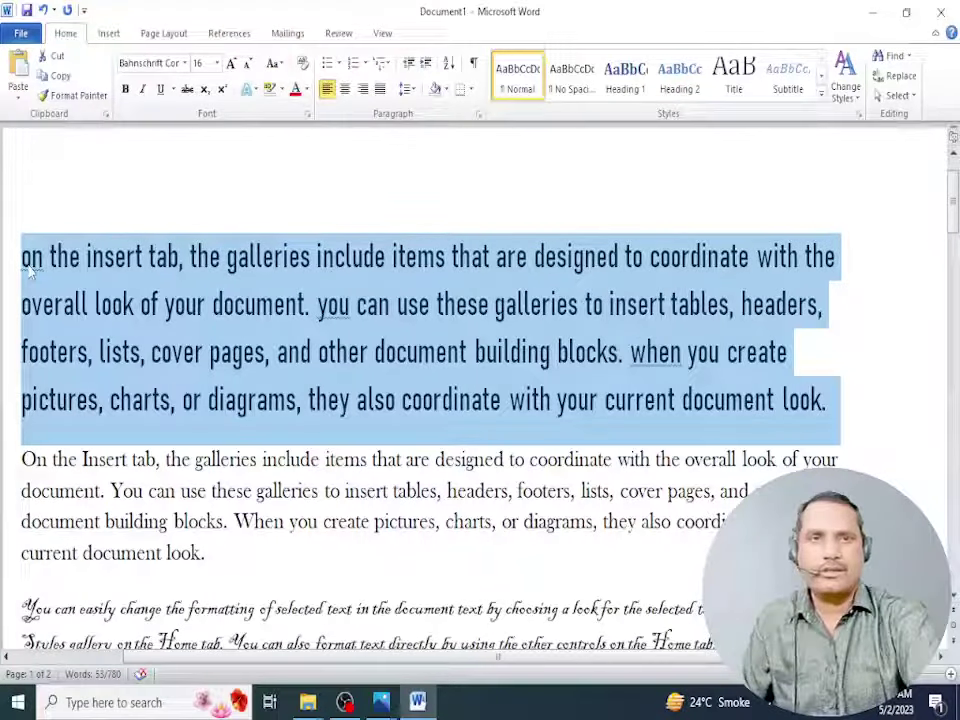
{"action": "left_click", "coordinate": [274, 64]}
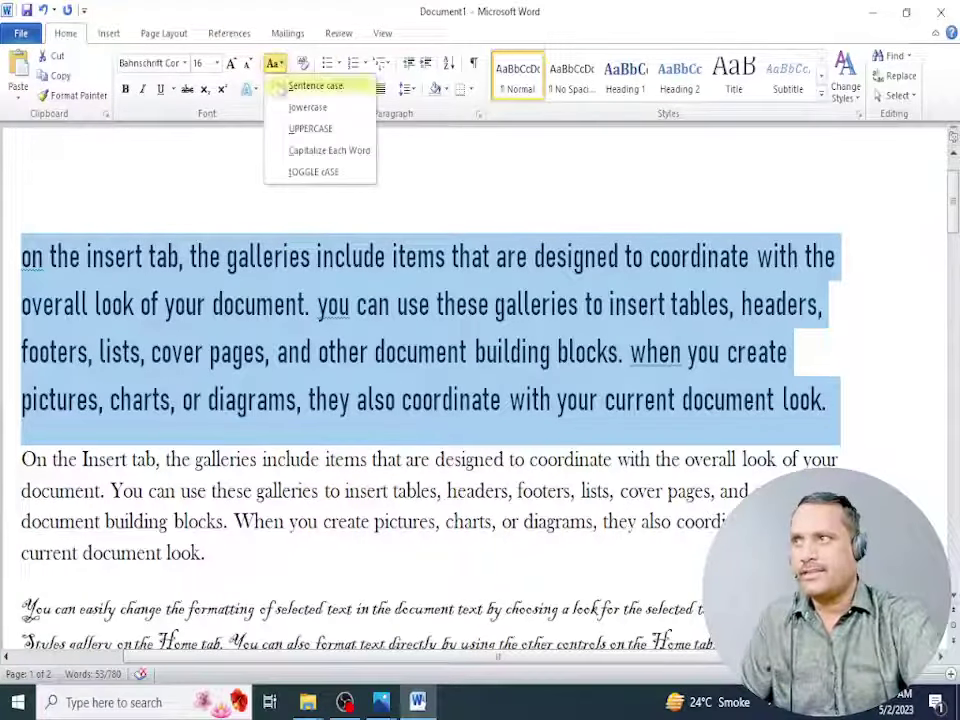
{"action": "left_click", "coordinate": [306, 128]}
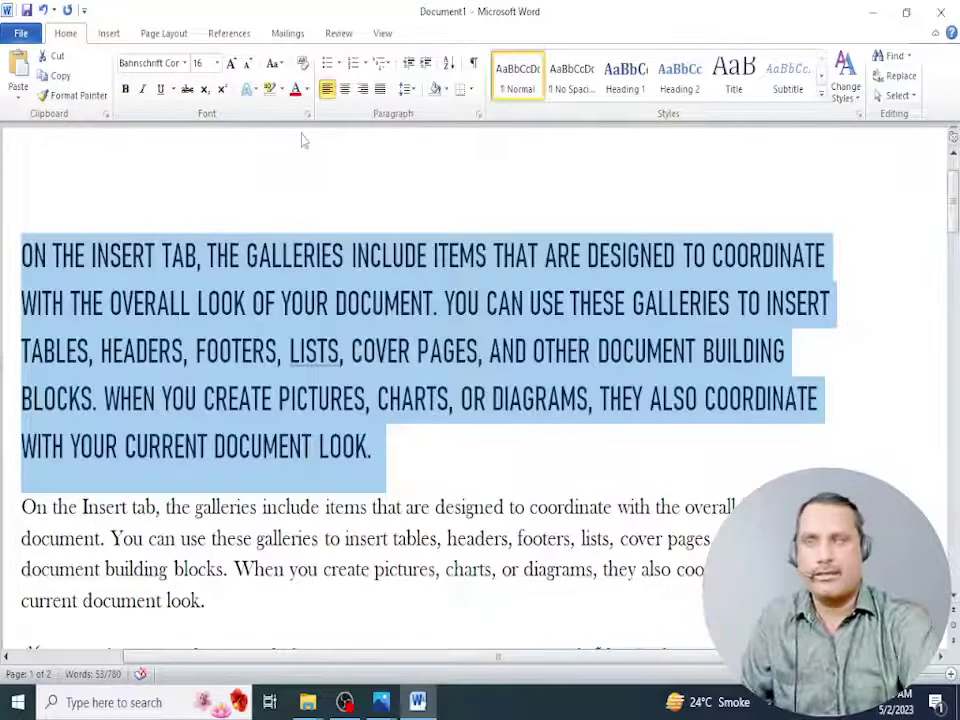
{"action": "left_click", "coordinate": [276, 64]}
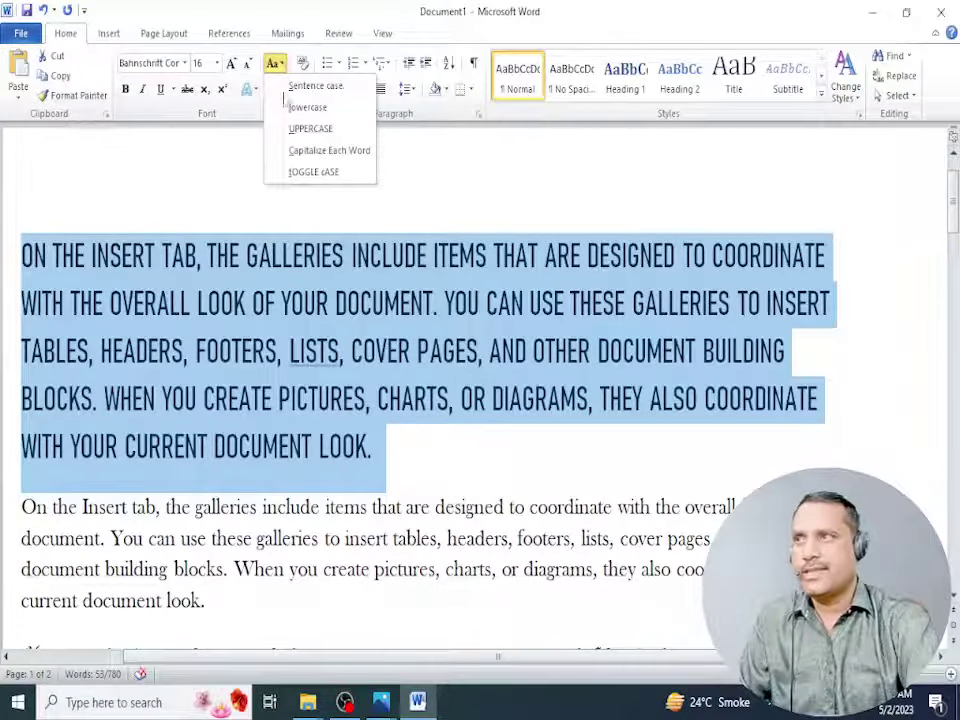
{"action": "left_click", "coordinate": [296, 151]}
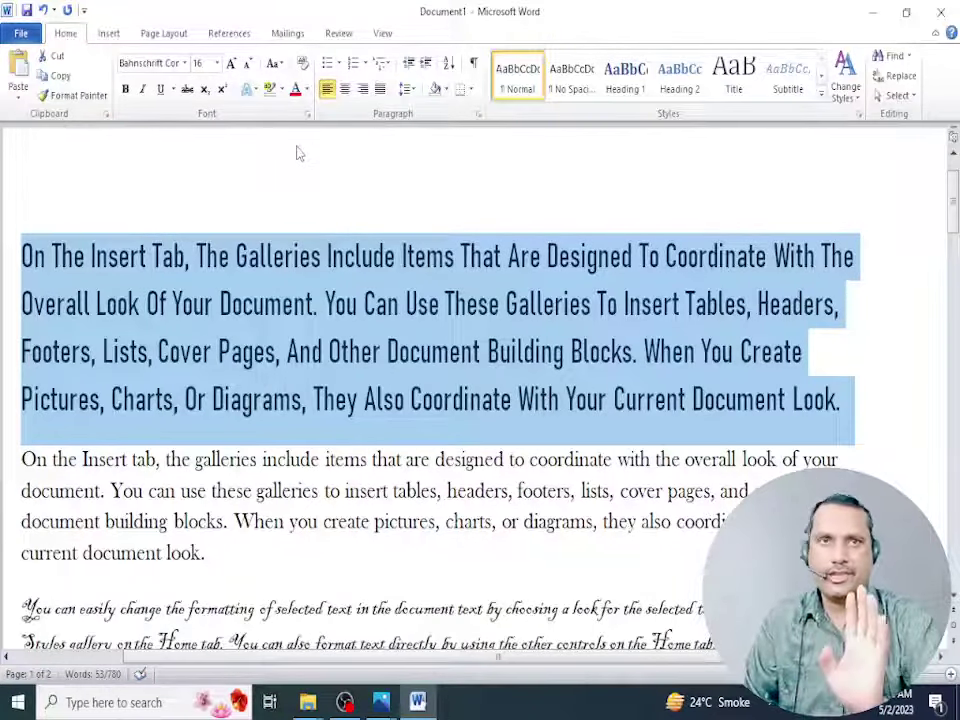
- Apply tOGGLE cASE, then return the paragraph to Sentence case
{"action": "left_click", "coordinate": [276, 63]}
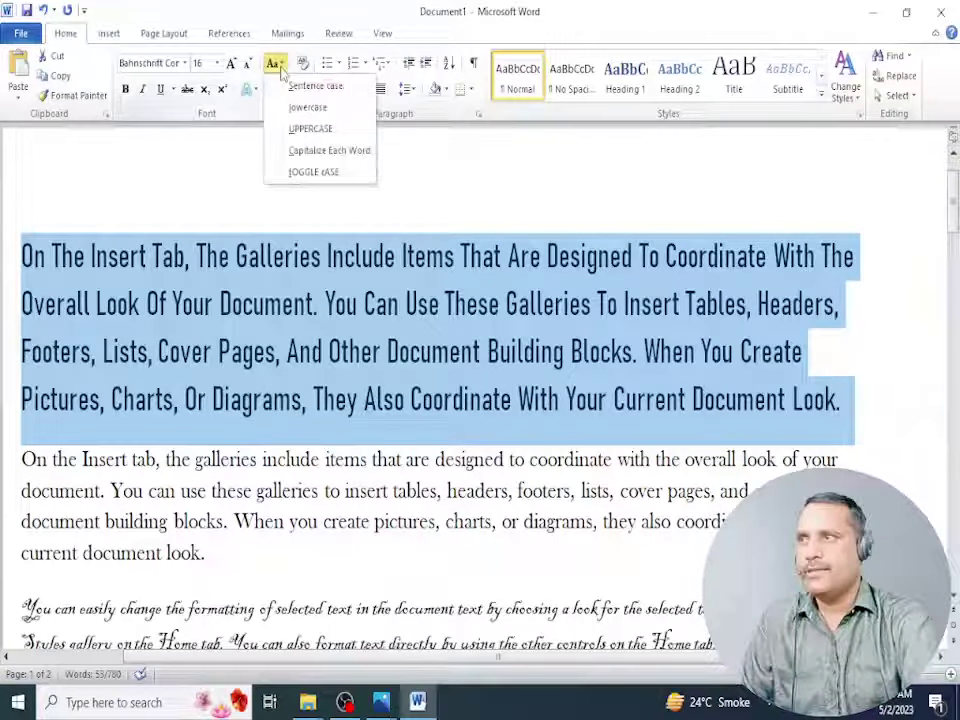
{"action": "left_click", "coordinate": [300, 169]}
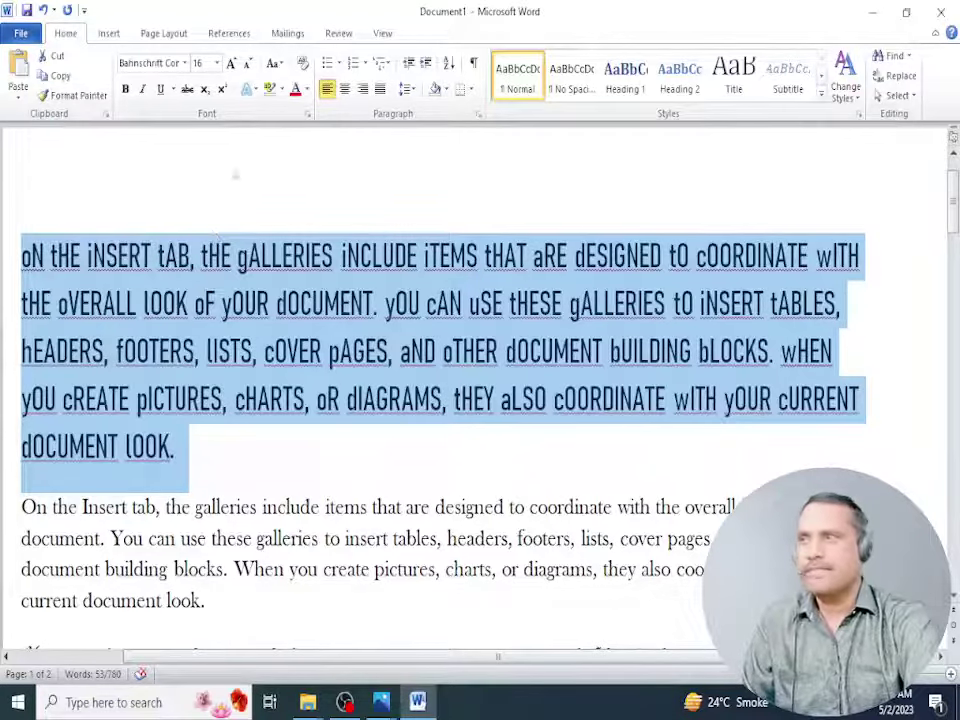
{"action": "left_click", "coordinate": [286, 66]}
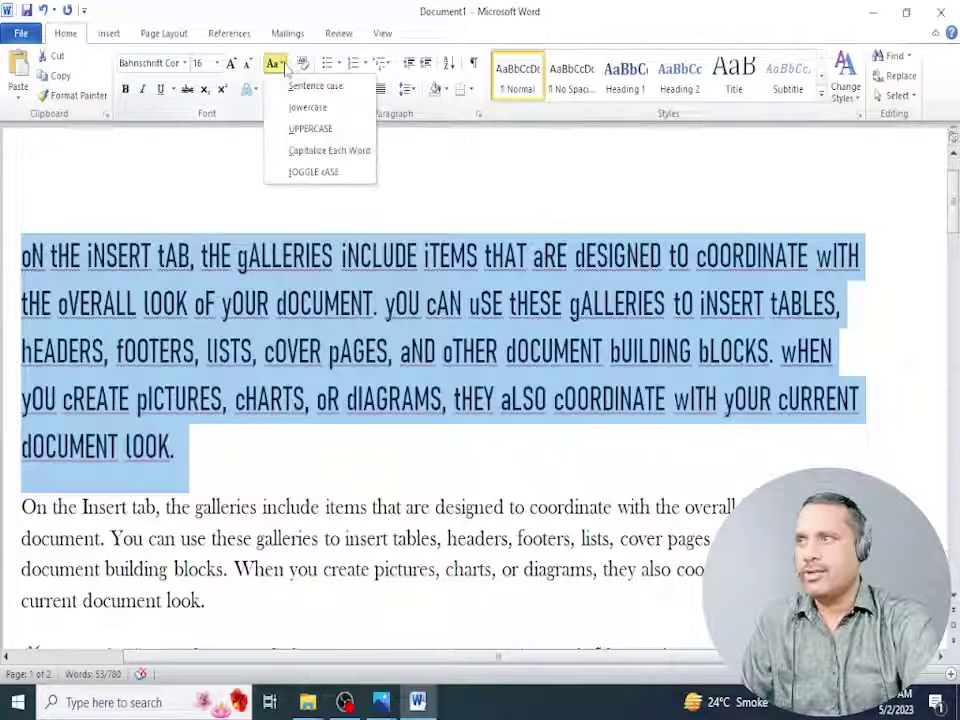
{"action": "left_click", "coordinate": [290, 88]}
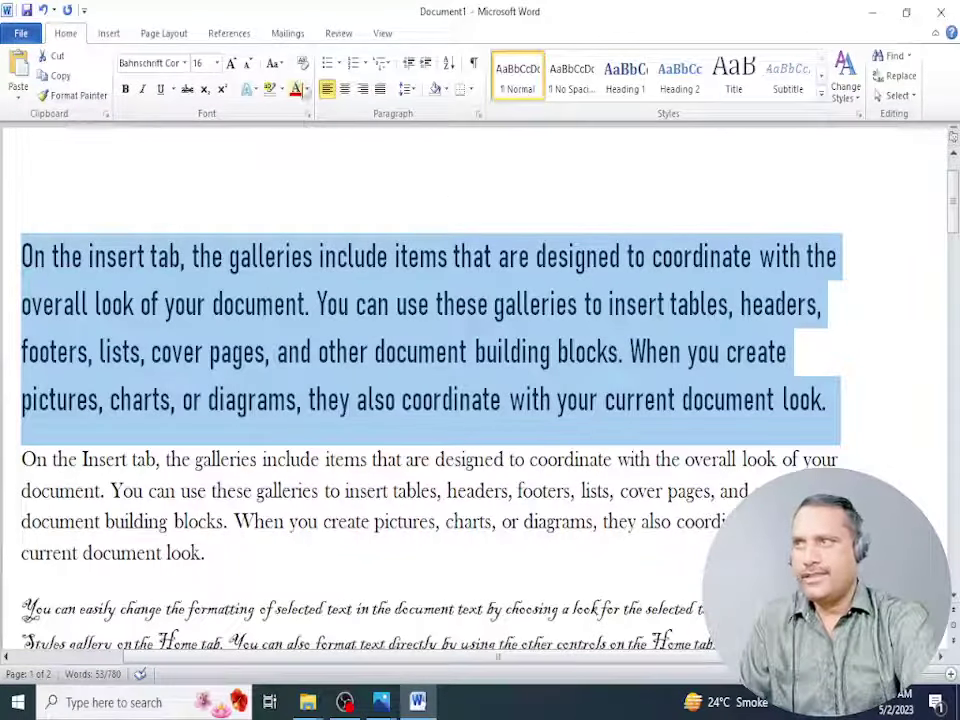
- Clear formatting from the first, Blackadder and second paragraphs back to Calibri 11, then reselect the first paragraph
{"action": "left_click", "coordinate": [303, 64]}
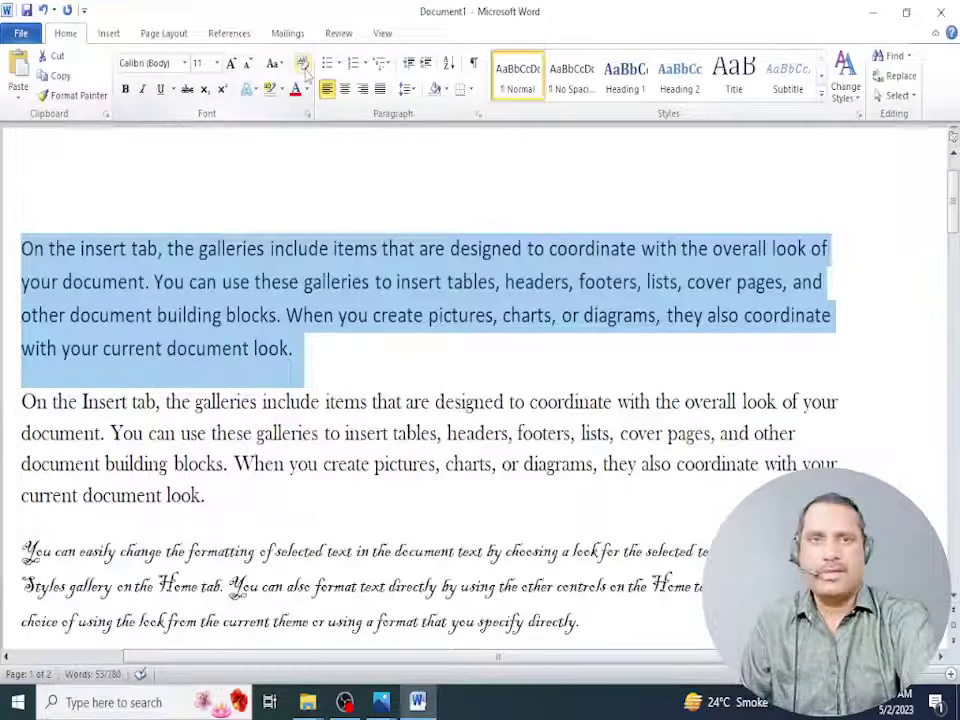
{"action": "scroll", "coordinate": [430, 400], "scroll_direction": "down", "scroll_amount": 3}
{"action": "triple_click", "coordinate": [500, 400]}
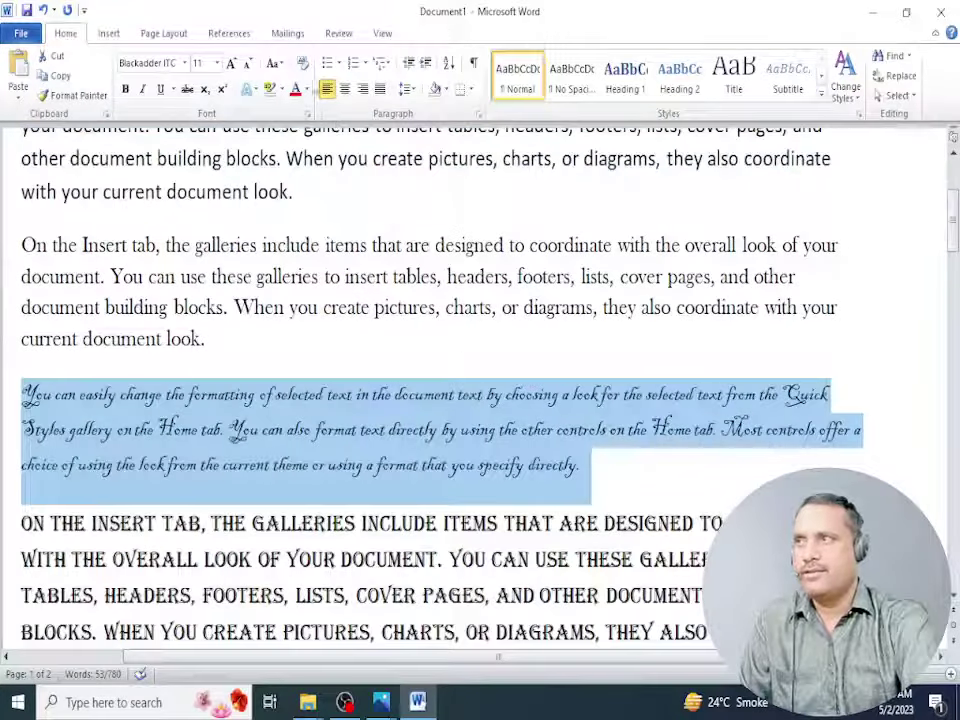
{"action": "left_click", "coordinate": [303, 64]}
{"action": "triple_click", "coordinate": [324, 245]}
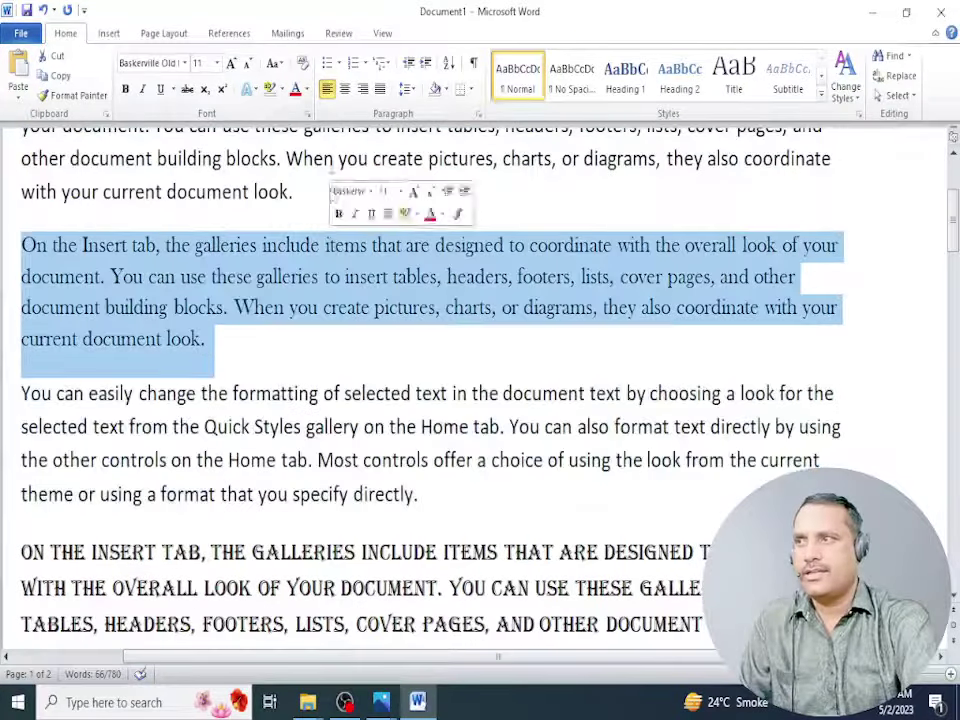
{"action": "left_click", "coordinate": [299, 65]}
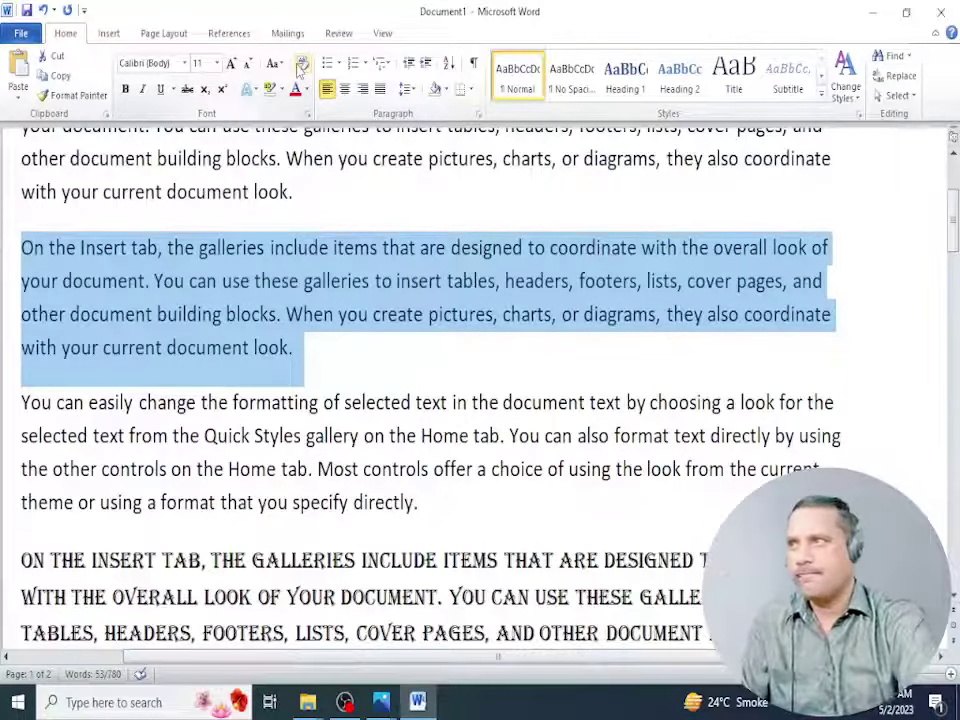
{"action": "scroll", "coordinate": [264, 287], "scroll_direction": "up", "scroll_amount": 3}
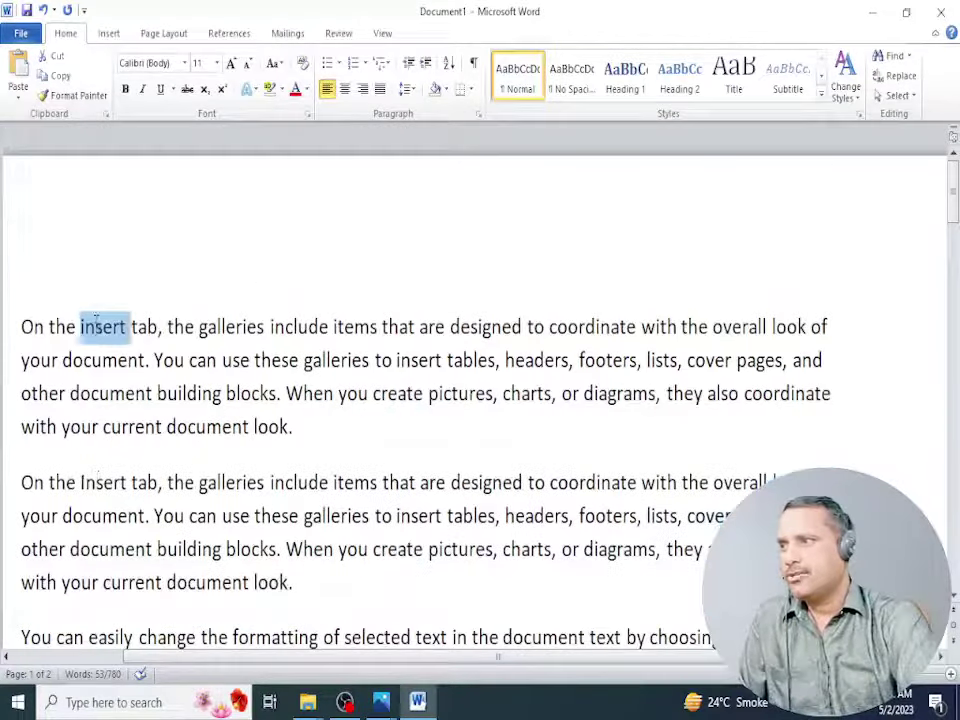
{"action": "triple_click", "coordinate": [104, 327]}
- Toggle Bold on and off repeatedly on the first paragraph, leaving it non-bold
{"action": "left_click", "coordinate": [126, 89]}
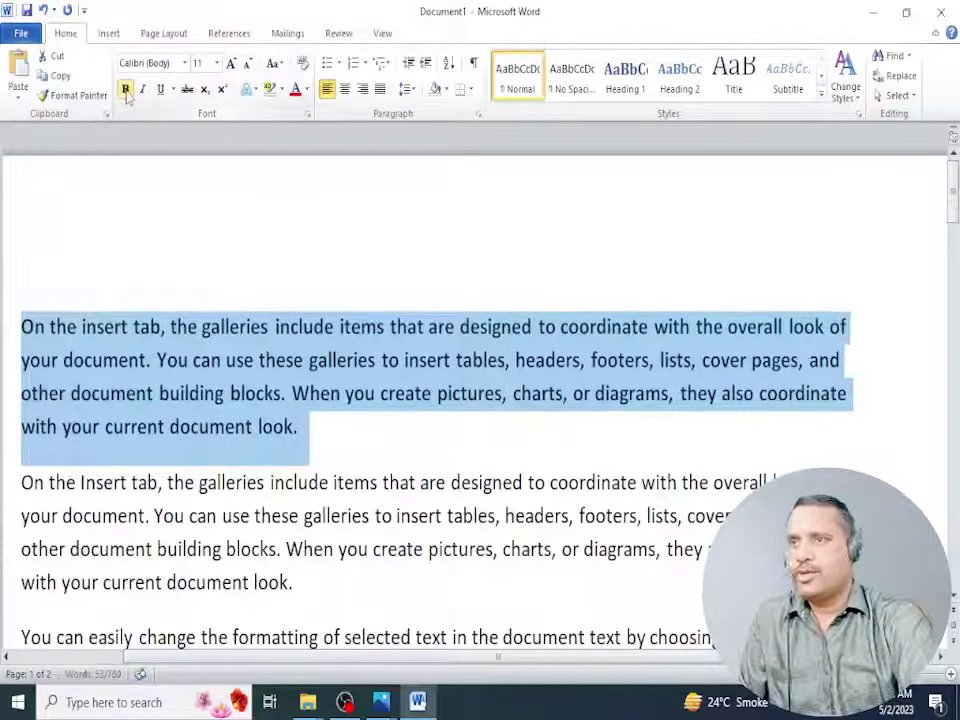
{"action": "left_click", "coordinate": [126, 89]}
{"action": "left_click", "coordinate": [126, 89]}
{"action": "left_click", "coordinate": [126, 89]}
{"action": "left_click", "coordinate": [126, 89]}
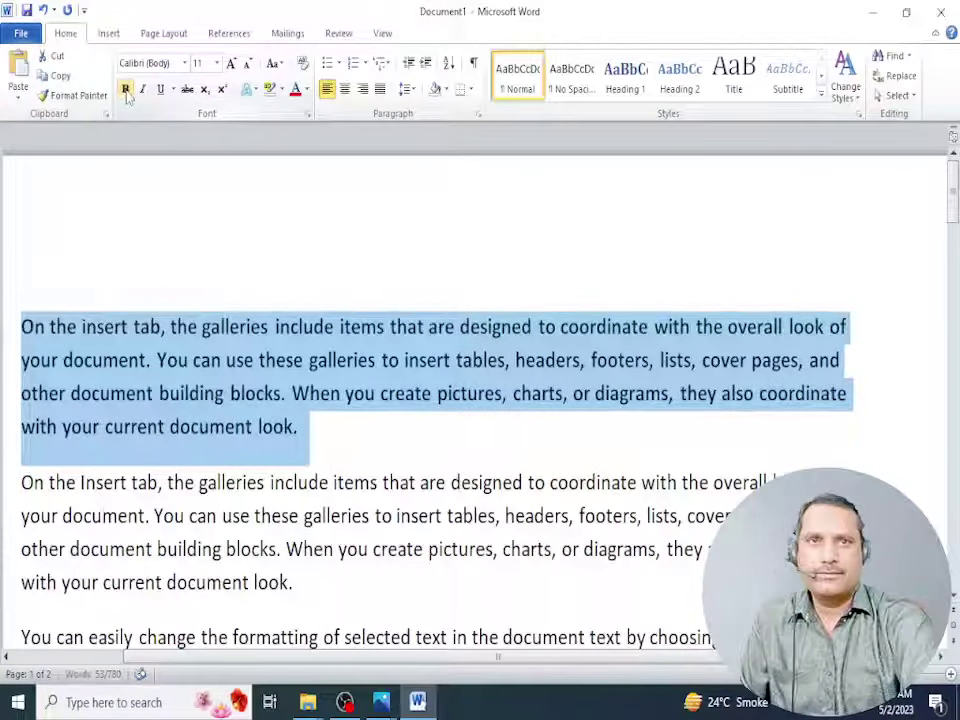
{"action": "left_click", "coordinate": [126, 89]}
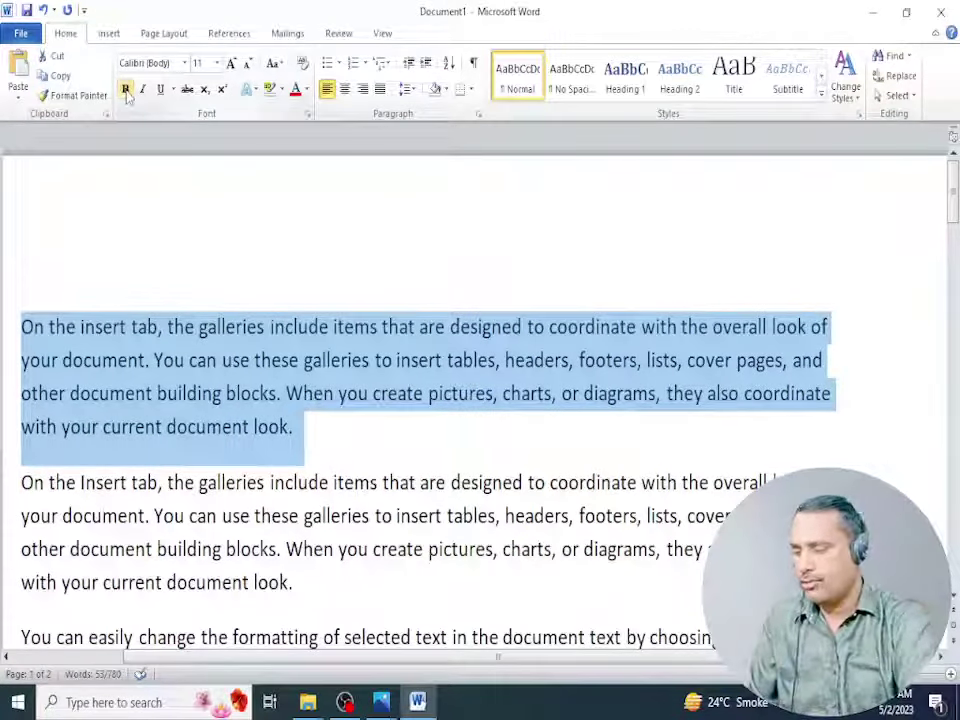
{"action": "left_click", "coordinate": [126, 89]}
{"action": "left_click", "coordinate": [126, 89]}
{"action": "left_click", "coordinate": [126, 89]}
{"action": "left_click", "coordinate": [126, 89]}
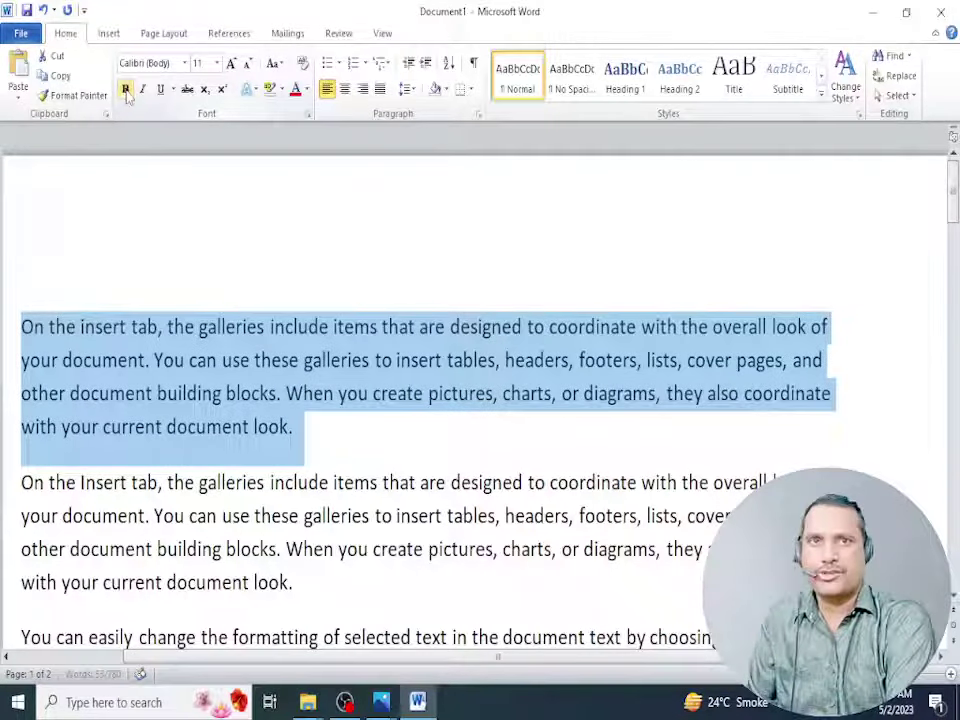
{"action": "left_click", "coordinate": [126, 89]}
{"action": "left_click", "coordinate": [126, 89]}
{"action": "left_click", "coordinate": [126, 89]}
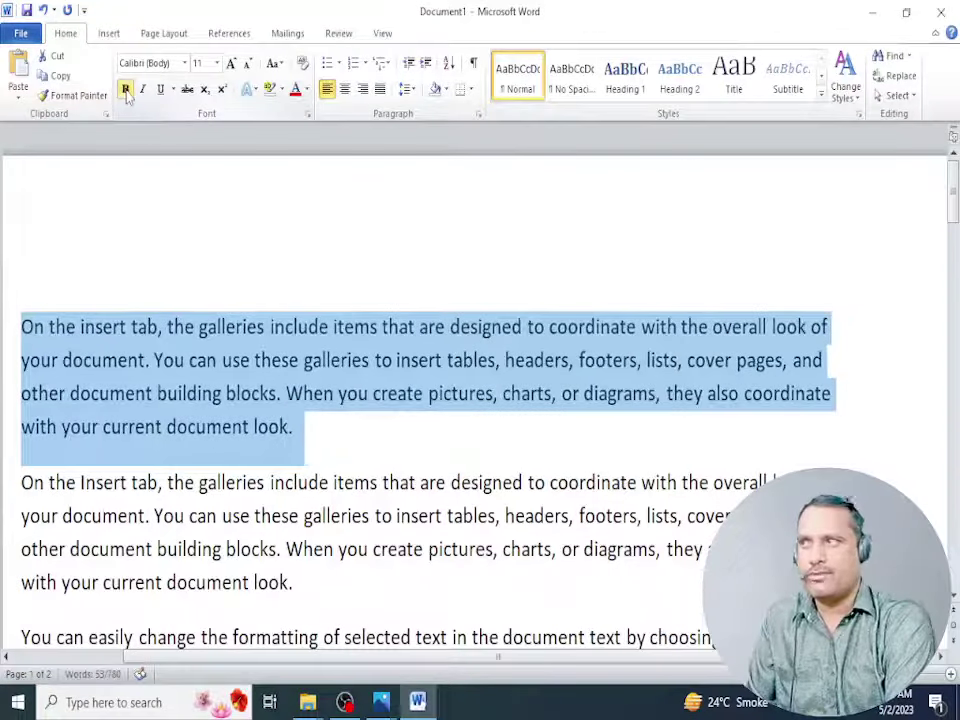
{"action": "left_click", "coordinate": [126, 89]}
{"action": "left_click", "coordinate": [126, 89]}
{"action": "left_click", "coordinate": [126, 89]}
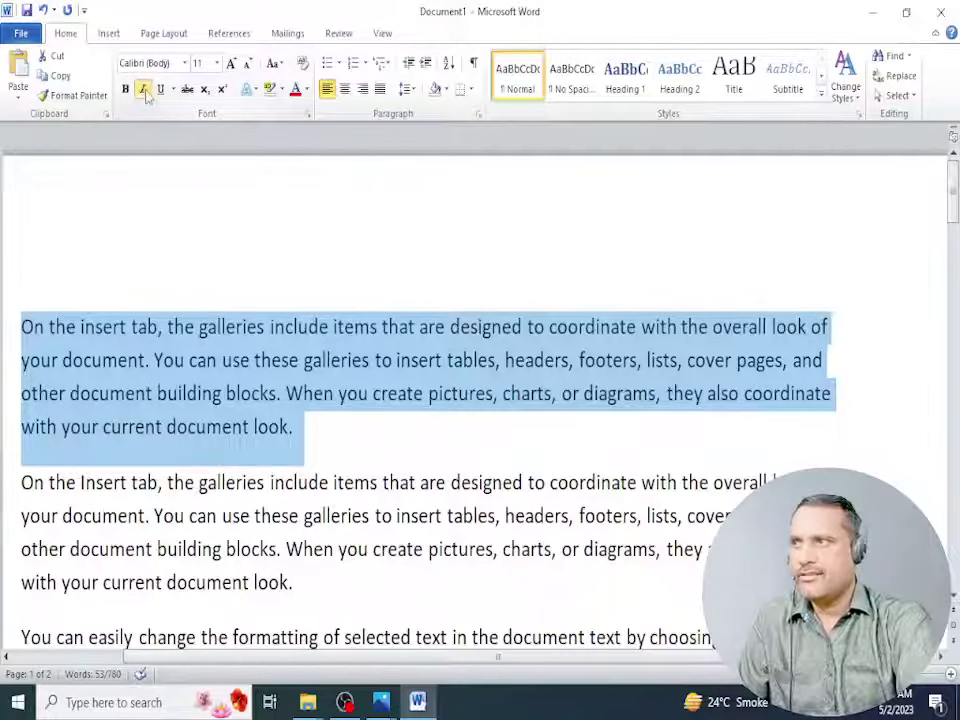
- Toggle Italic on and off, leaving the paragraph upright, then underline it
{"action": "left_click", "coordinate": [144, 90]}
{"action": "left_click", "coordinate": [145, 91]}
{"action": "left_click", "coordinate": [144, 90]}
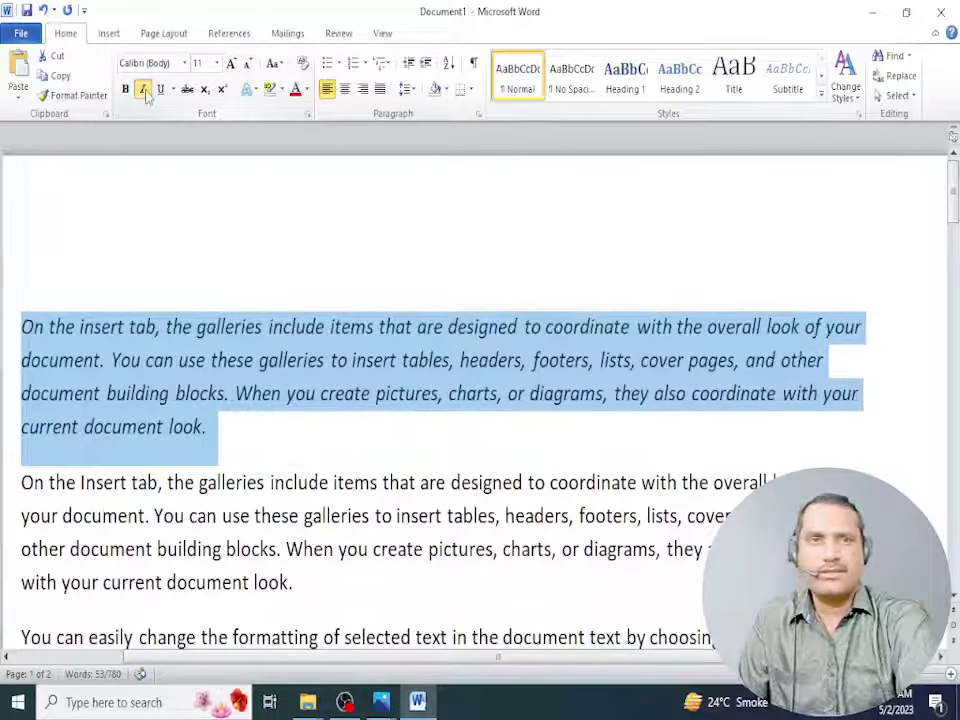
{"action": "left_click", "coordinate": [144, 90]}
{"action": "left_click", "coordinate": [144, 90]}
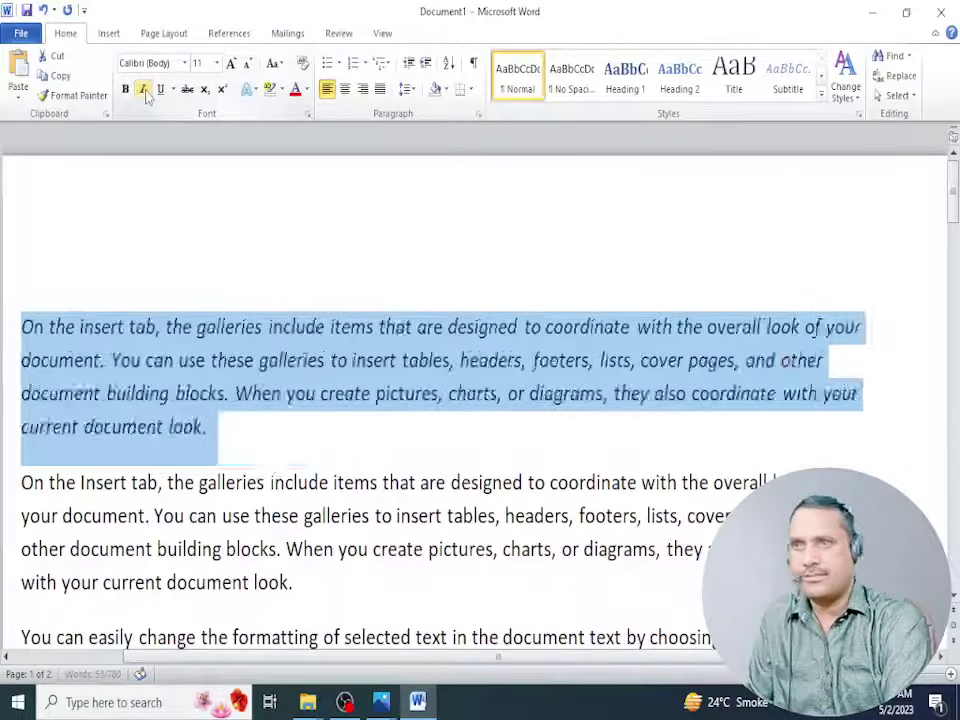
{"action": "left_click", "coordinate": [144, 90]}
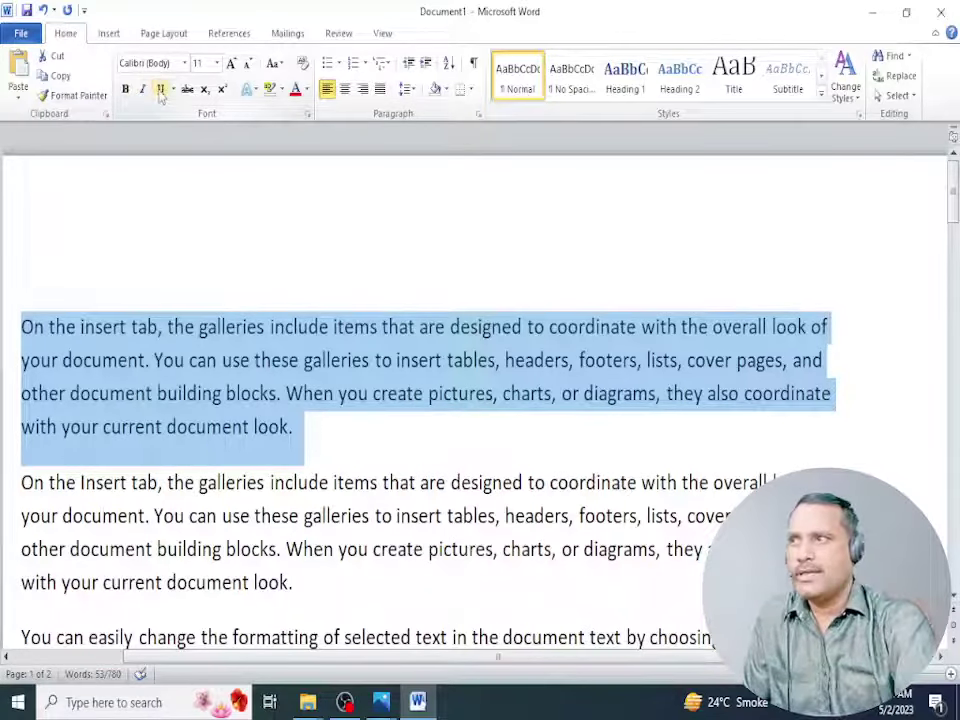
{"action": "left_click", "coordinate": [160, 90]}
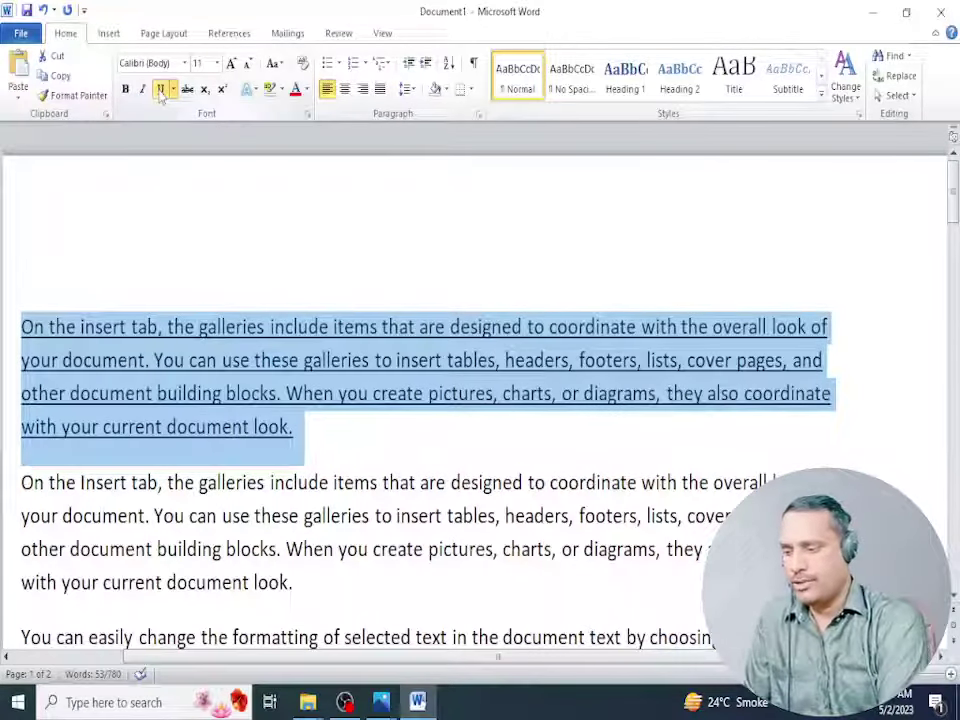
{"action": "left_click", "coordinate": [160, 90]}
{"action": "left_click", "coordinate": [160, 90]}
- Try dotted and dashed underlines on the first paragraph, then settle on a wavy underline
{"action": "left_click", "coordinate": [160, 90]}
{"action": "left_click", "coordinate": [160, 90]}
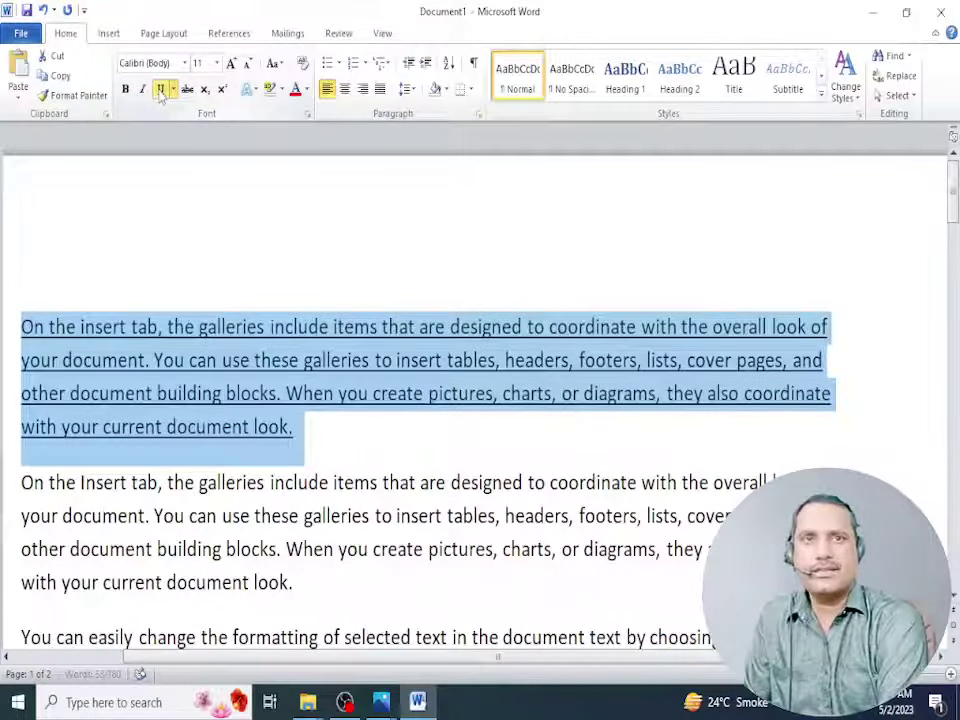
{"action": "left_click", "coordinate": [160, 90]}
{"action": "left_click", "coordinate": [160, 90]}
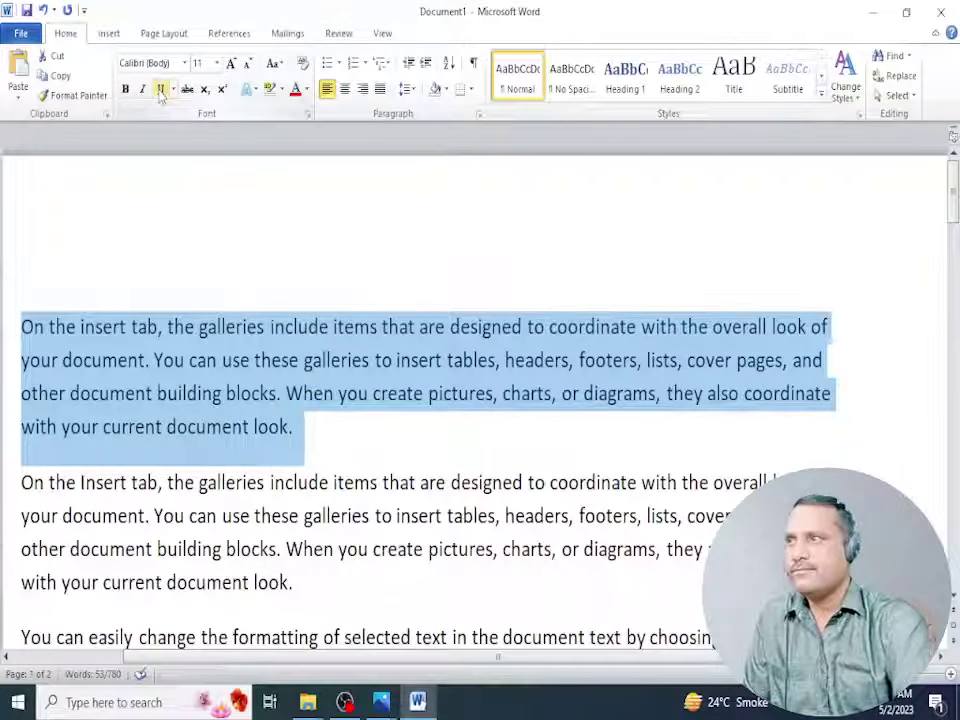
{"action": "left_click", "coordinate": [172, 90]}
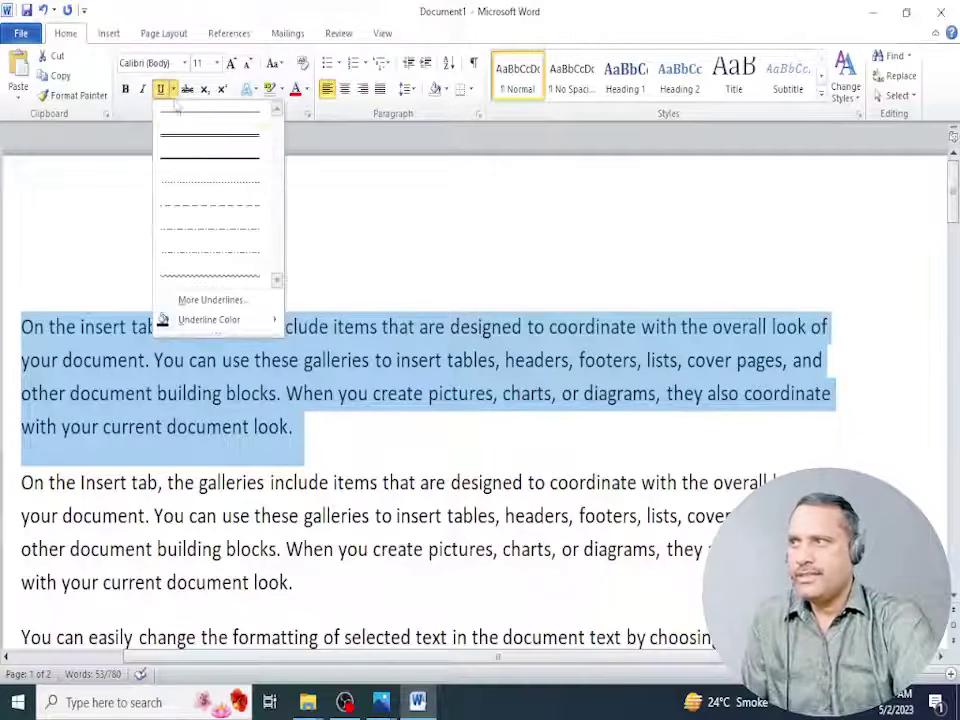
{"action": "left_click", "coordinate": [172, 90]}
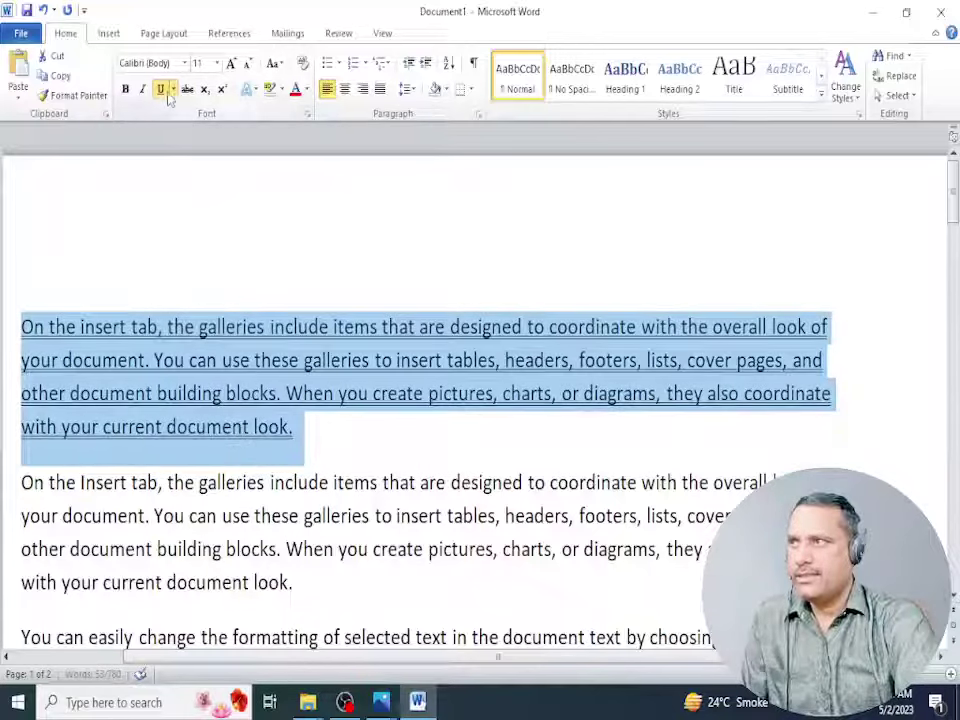
{"action": "left_click", "coordinate": [172, 90]}
{"action": "left_click", "coordinate": [195, 157]}
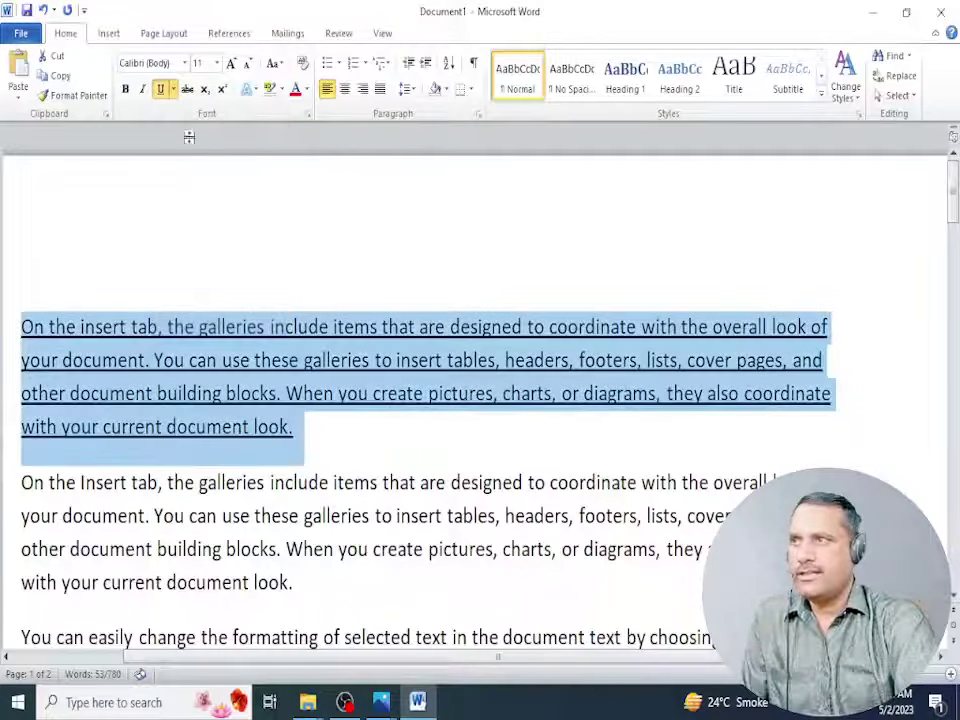
{"action": "left_click", "coordinate": [172, 90]}
{"action": "left_click", "coordinate": [201, 183]}
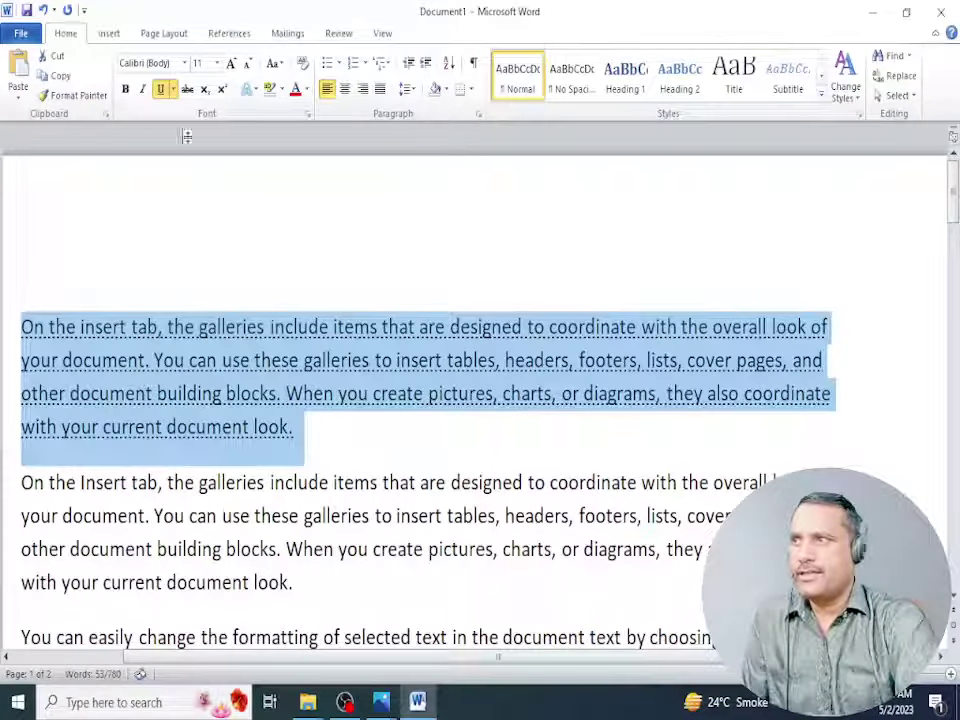
{"action": "left_click", "coordinate": [172, 90]}
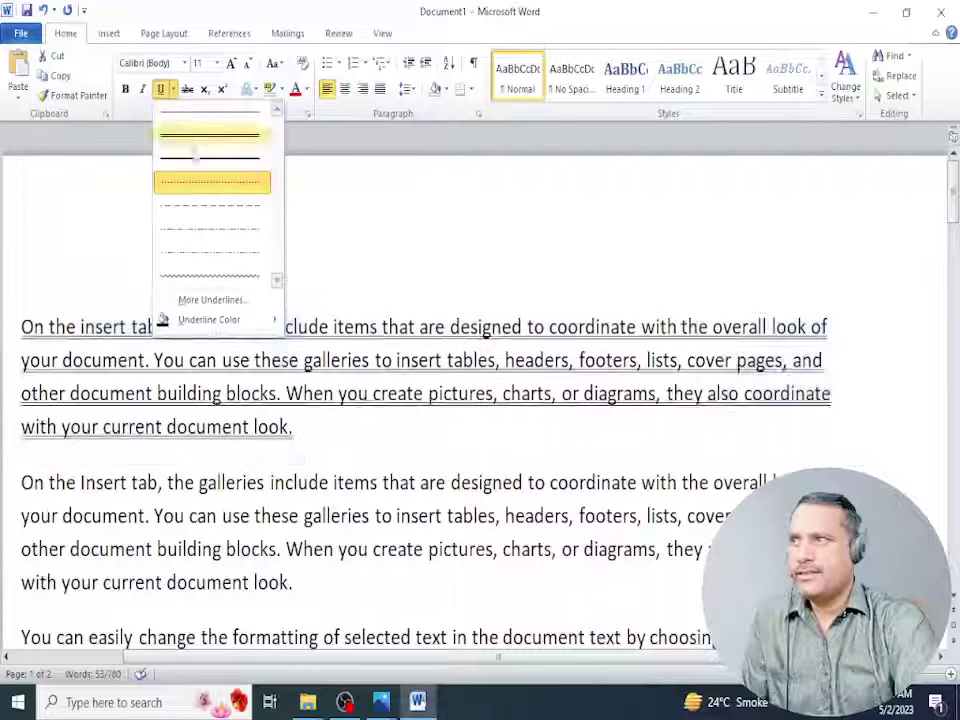
{"action": "left_click", "coordinate": [205, 210]}
{"action": "left_click", "coordinate": [172, 90]}
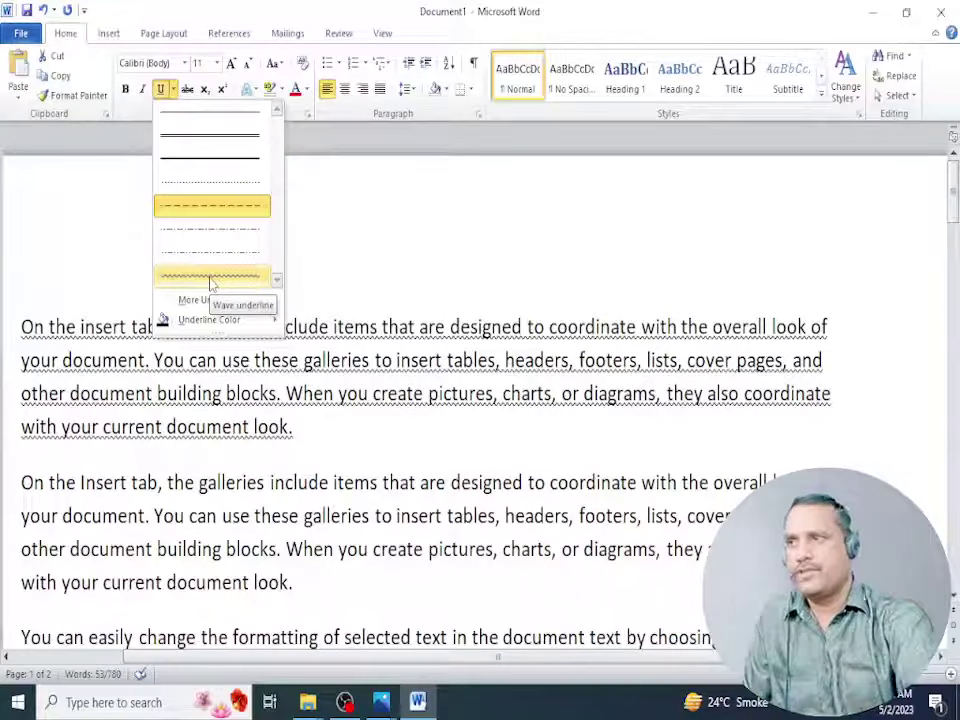
{"action": "left_click", "coordinate": [210, 278]}
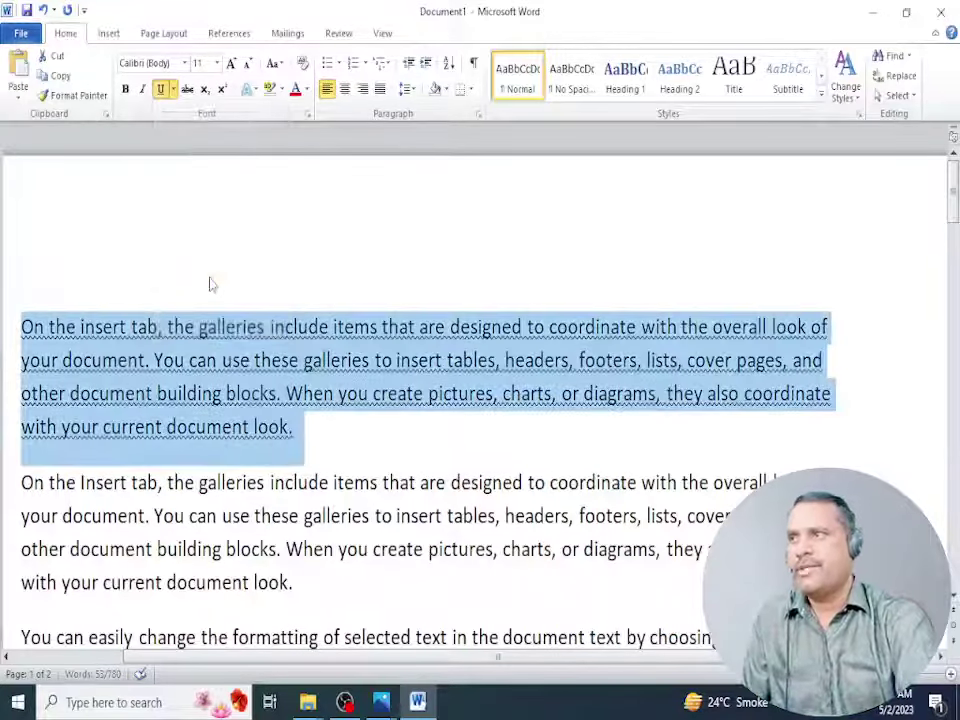
- Change the paragraph's underline colour to green
{"action": "left_click", "coordinate": [173, 89]}
{"action": "mouse_move", "coordinate": [240, 320]}
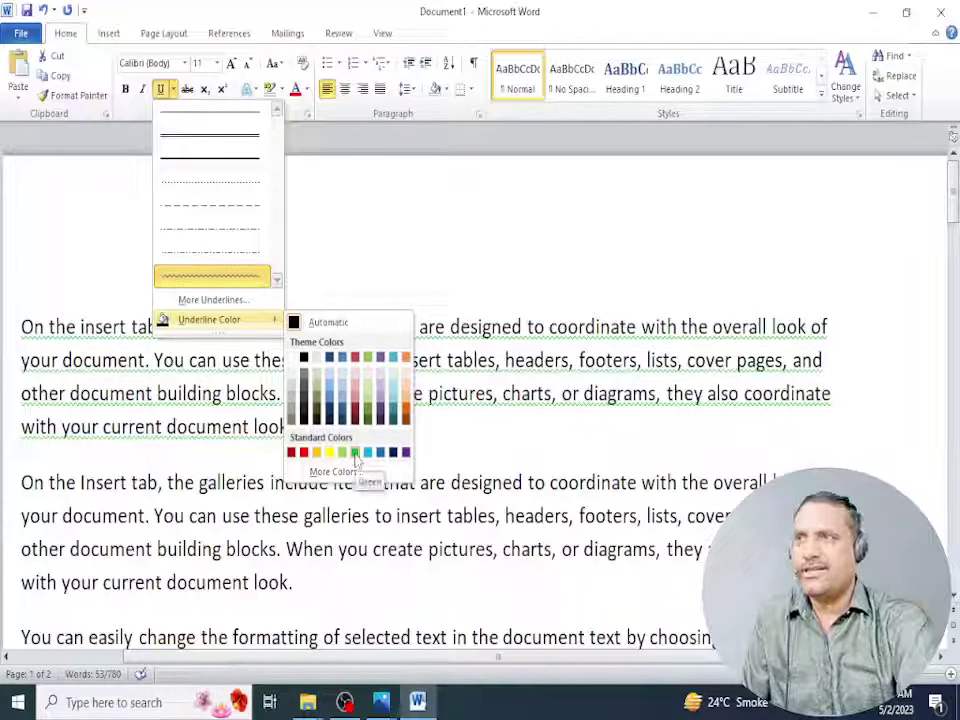
{"action": "left_click", "coordinate": [355, 457]}
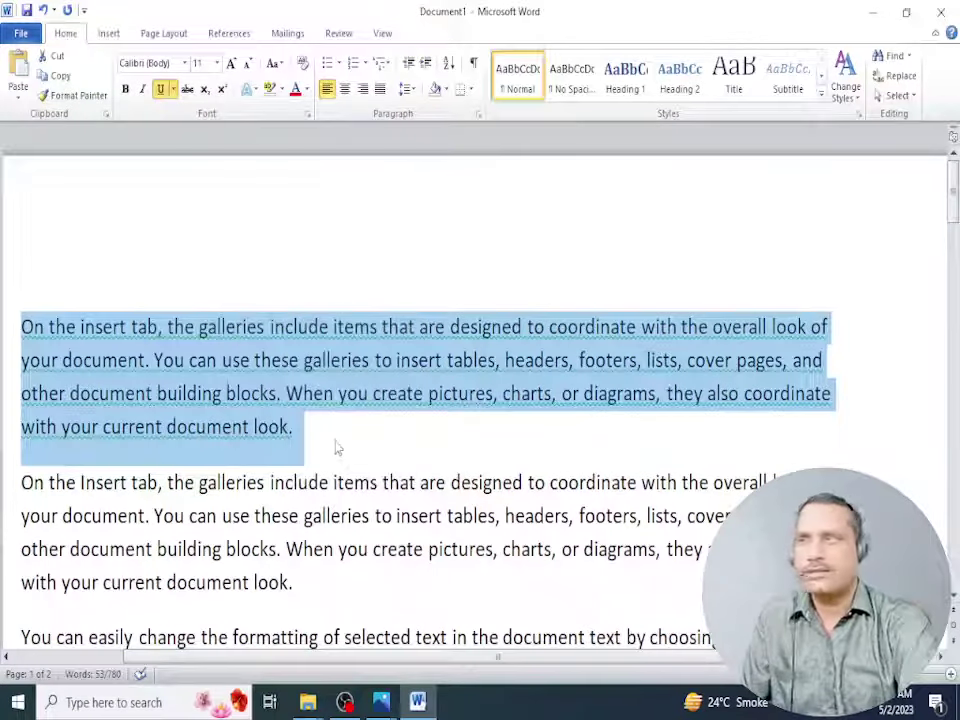
- Add a new first line above the paragraph reading '$ 200/ $150'
{"action": "left_click", "coordinate": [64, 327]}
{"action": "key", "text": "Return"}
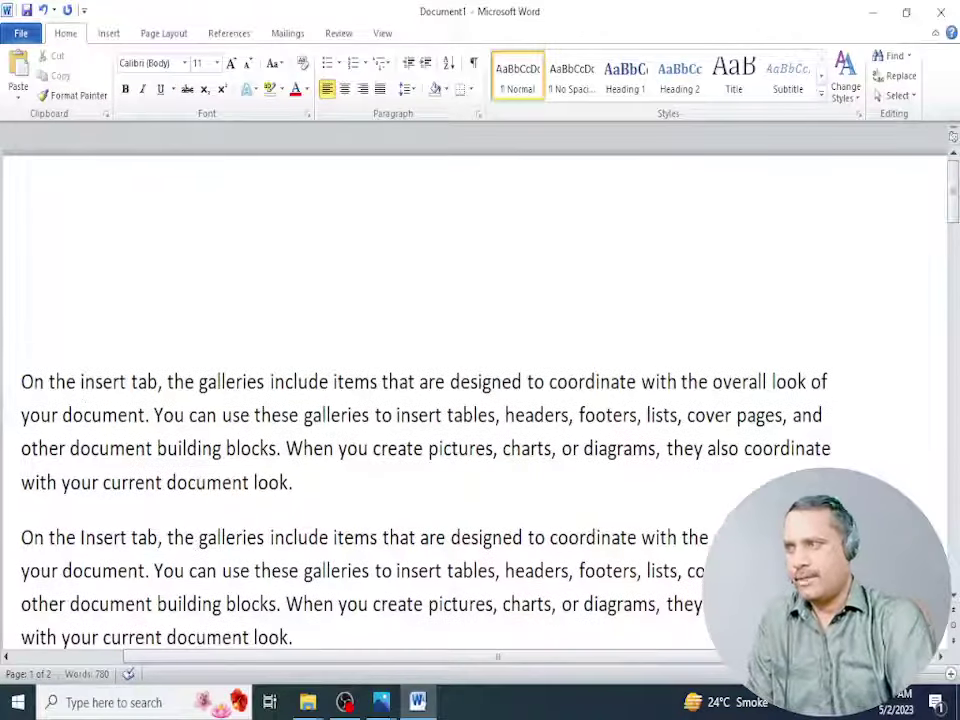
{"action": "key", "text": "Up"}
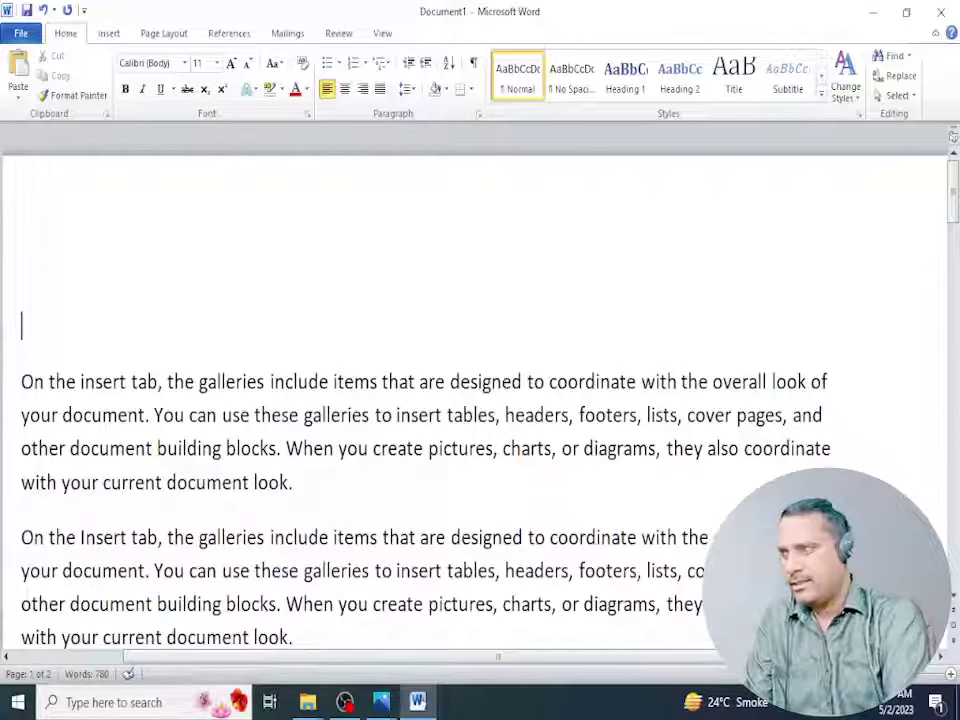
{"action": "type", "text": "%"}
{"action": "key", "text": "BackSpace"}
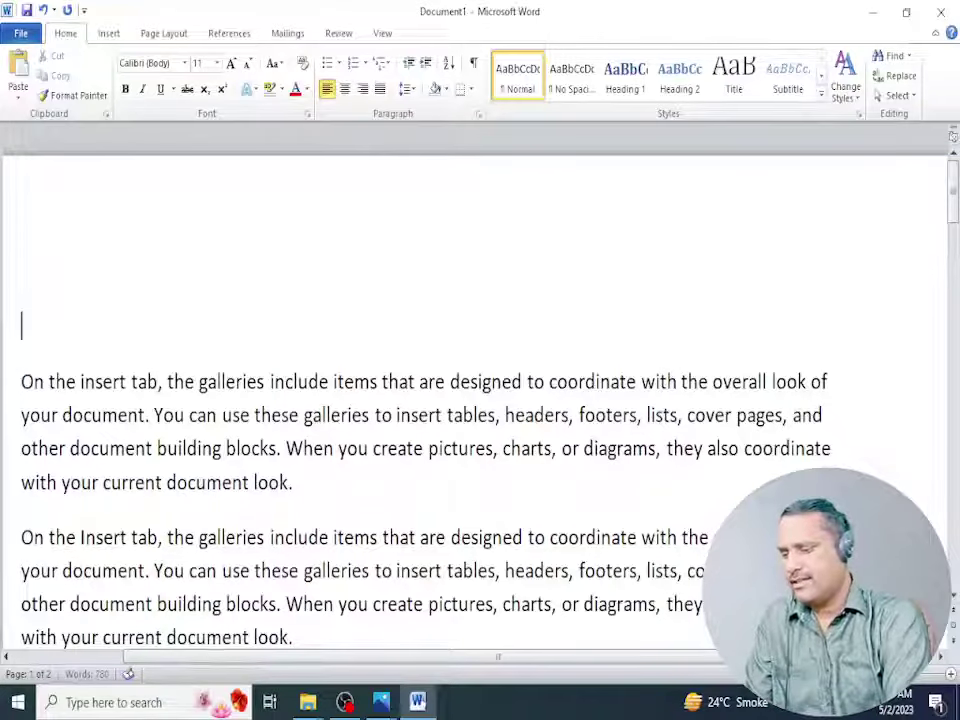
{"action": "type", "text": "2"}
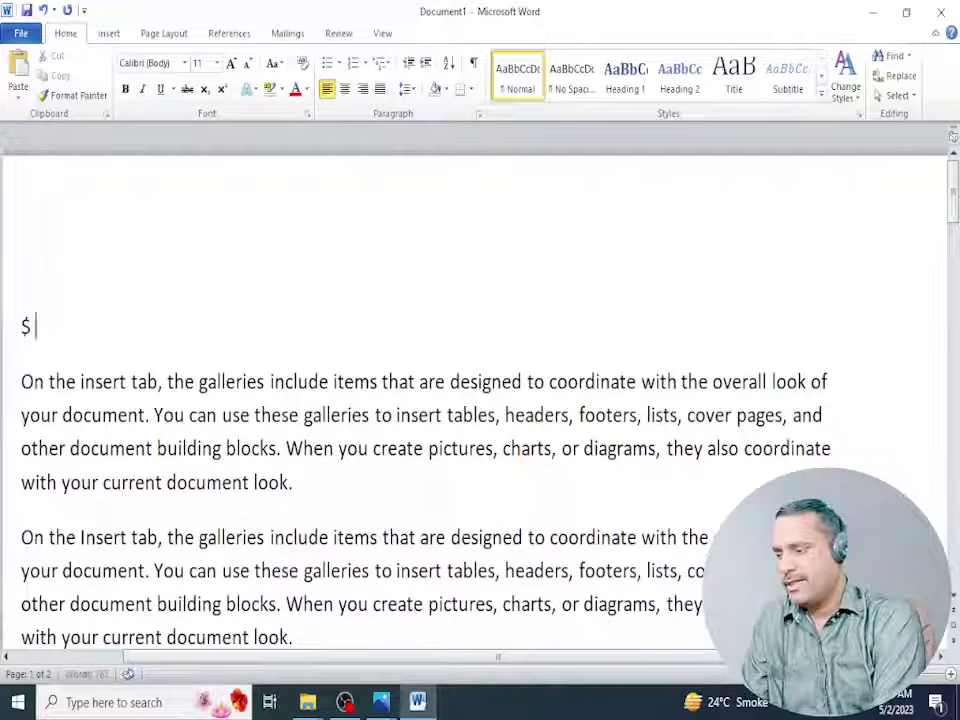
{"action": "type", "text": "00/"}
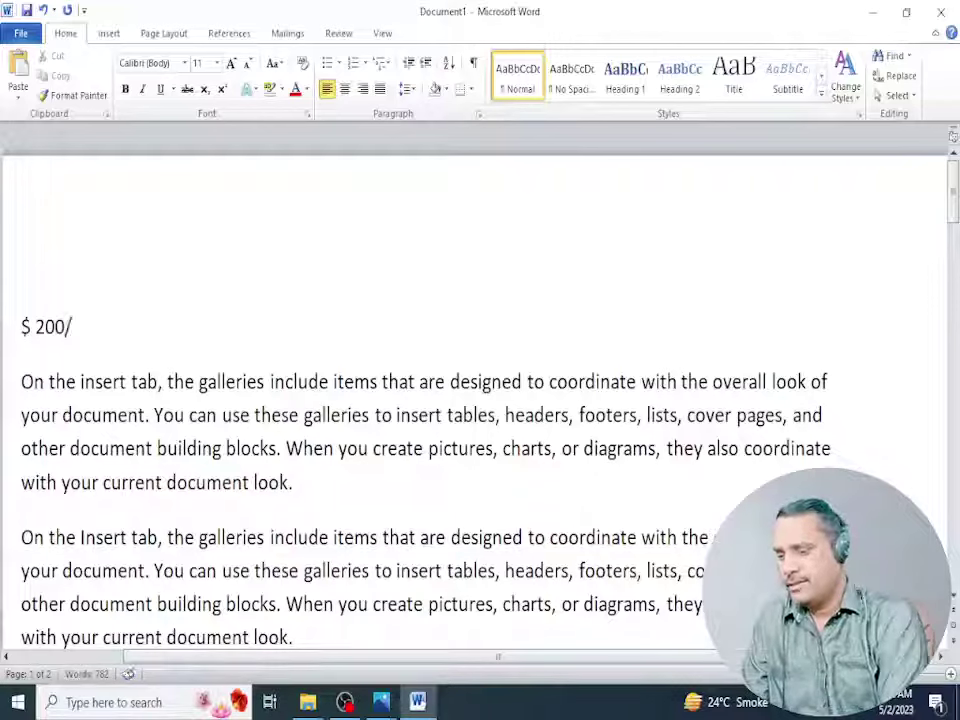
{"action": "type", "text": " $"}
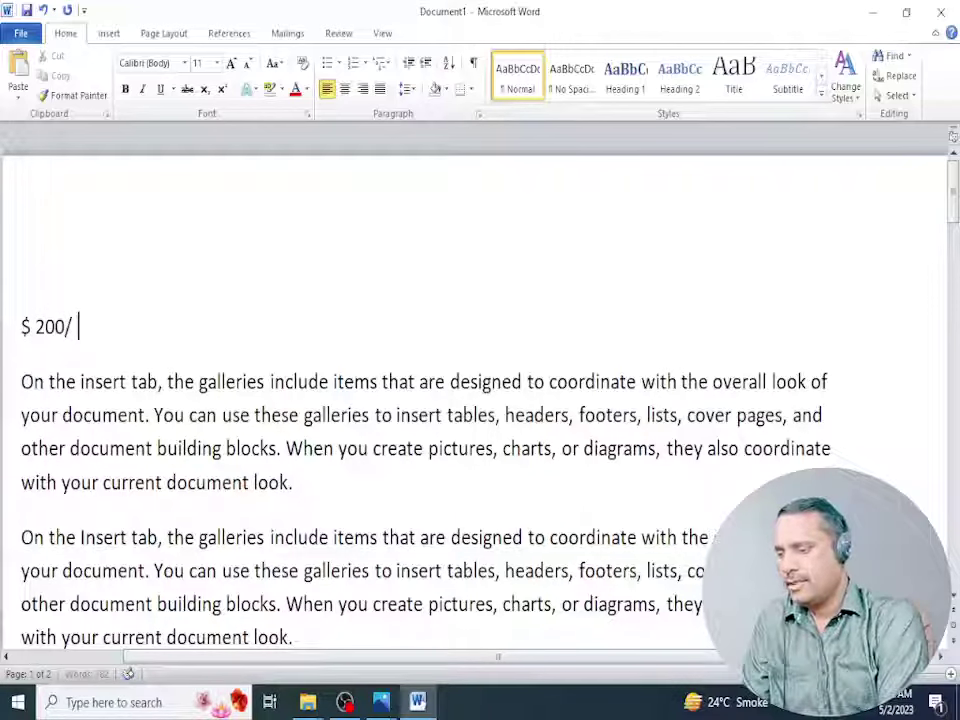
{"action": "type", "text": "1"}
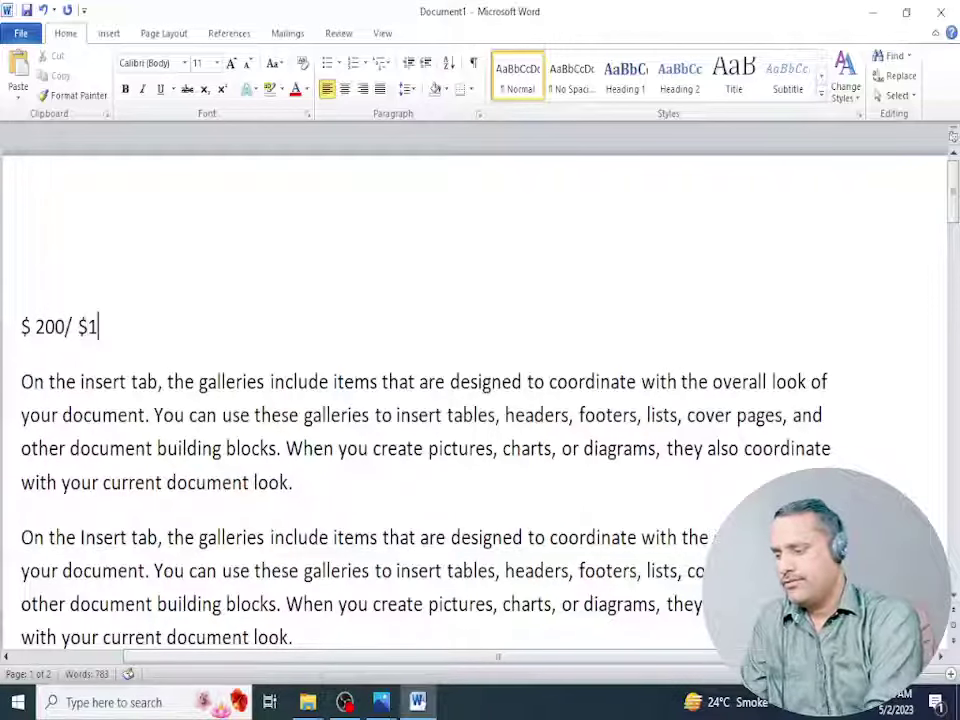
{"action": "type", "text": "50"}
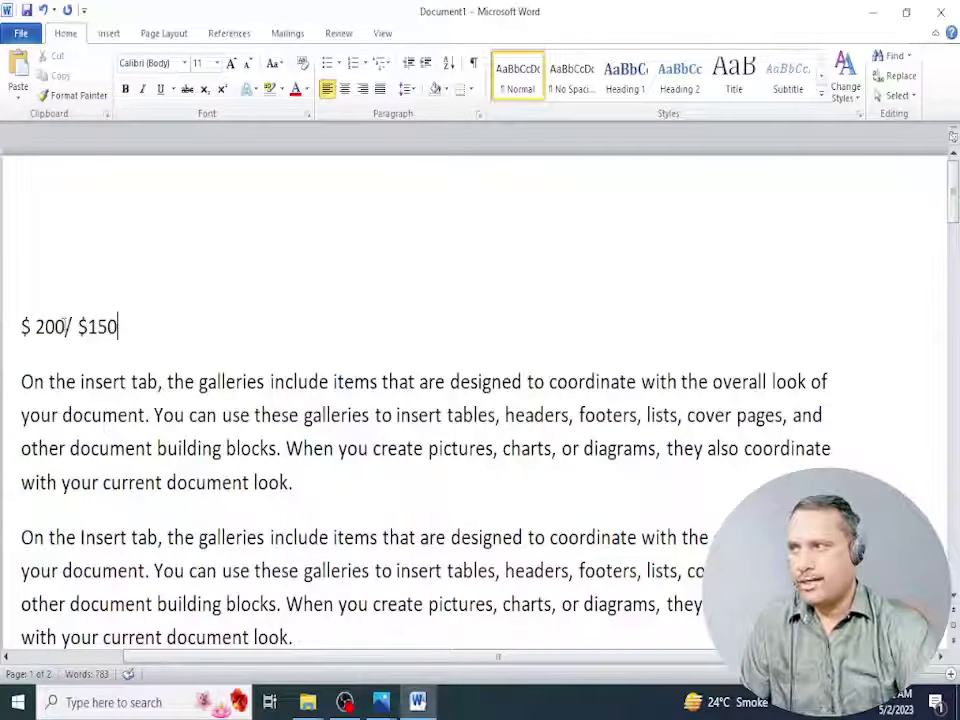
- Strike through the old price 200 on the price line
{"action": "left_click_drag", "start_coordinate": [64, 325], "coordinate": [35, 326]}
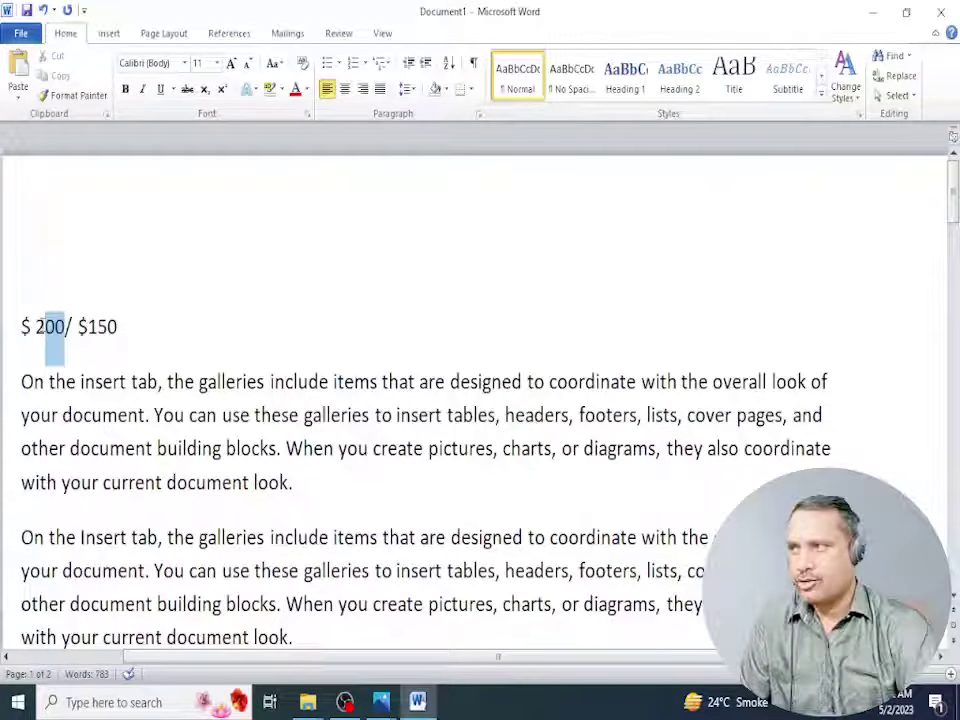
{"action": "left_click", "coordinate": [187, 90]}
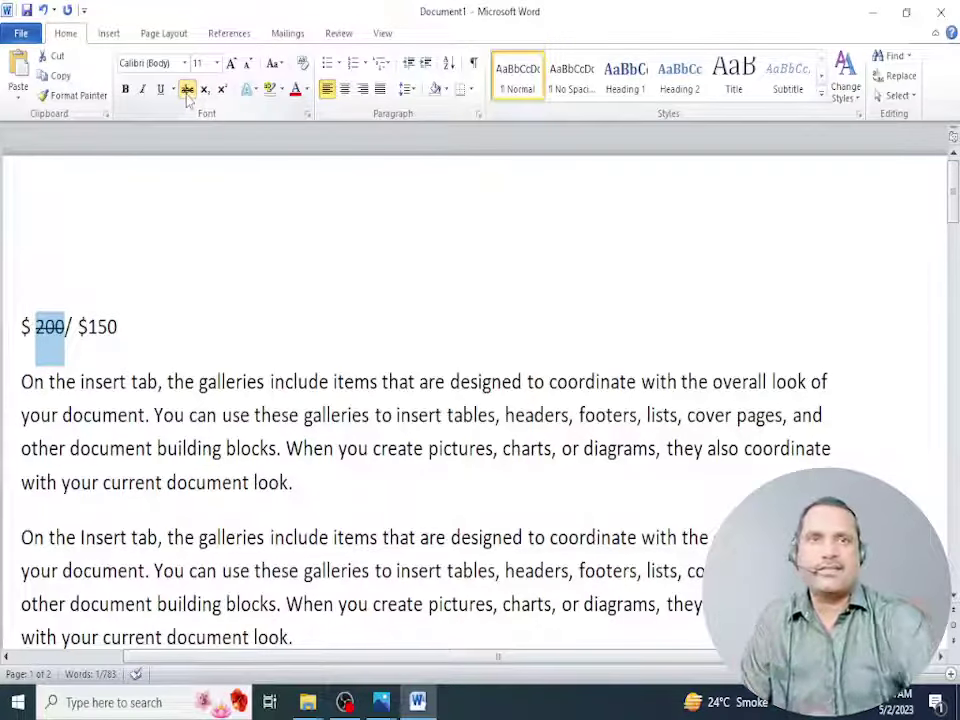
{"action": "left_click", "coordinate": [130, 340]}
{"action": "key", "text": "Down"}
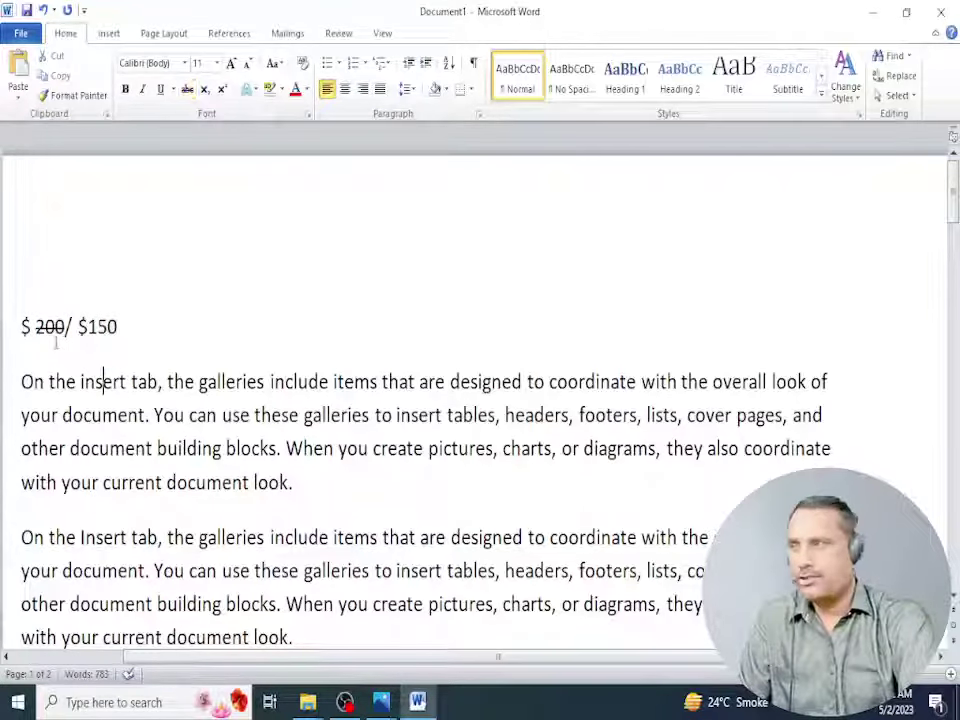
- Type 10x5+20x4-30x3 on a new line below the price line
{"action": "left_click", "coordinate": [130, 331]}
{"action": "key", "text": "Return"}
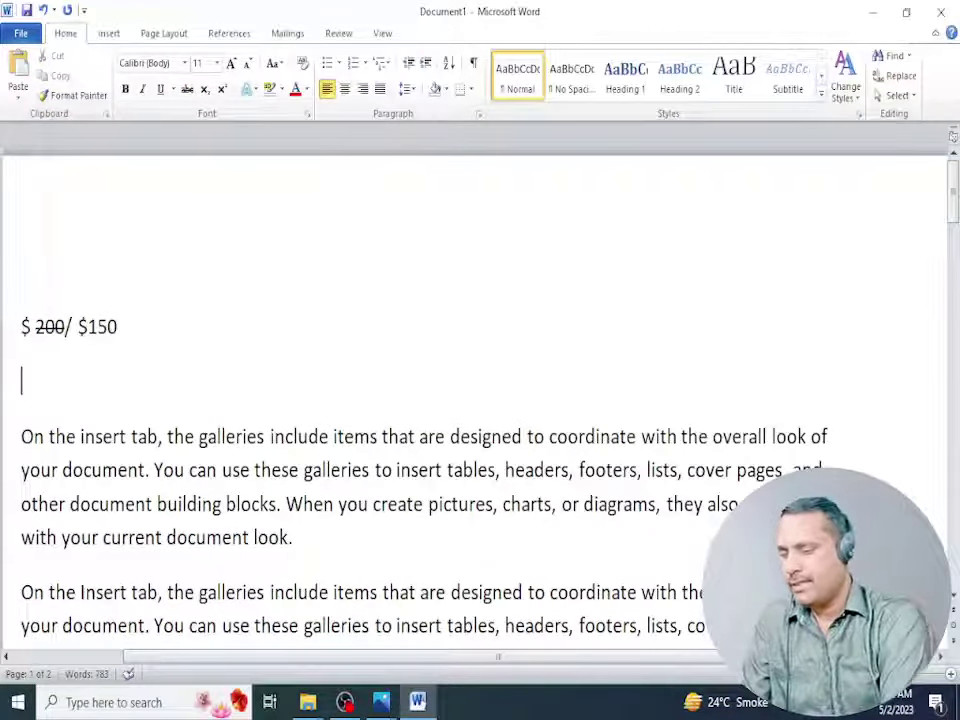
{"action": "type", "text": "10x5"}
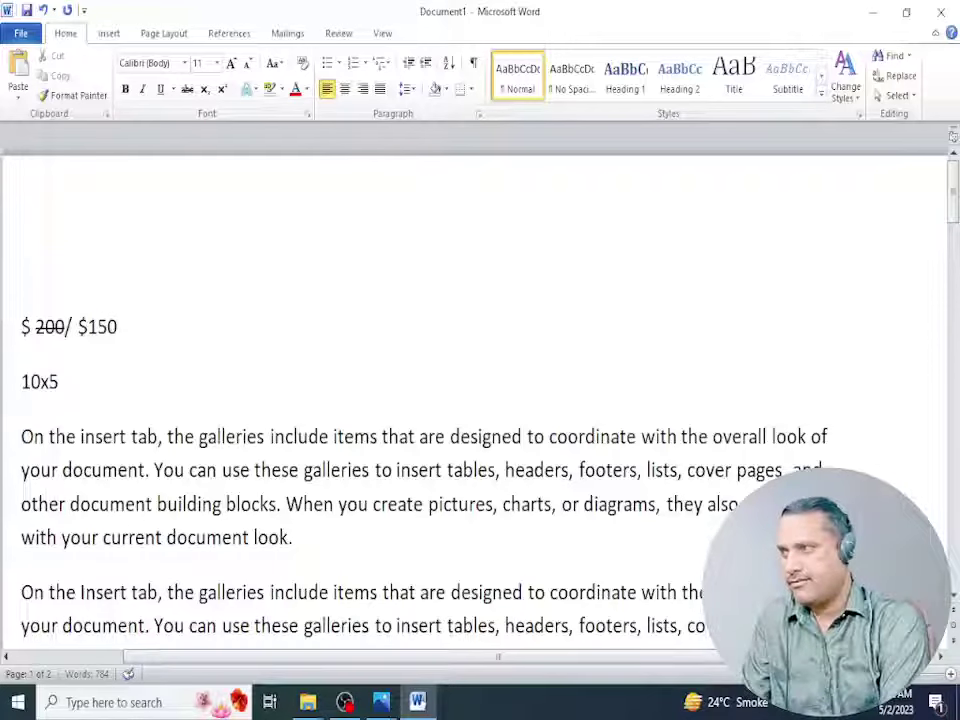
{"action": "type", "text": "+2"}
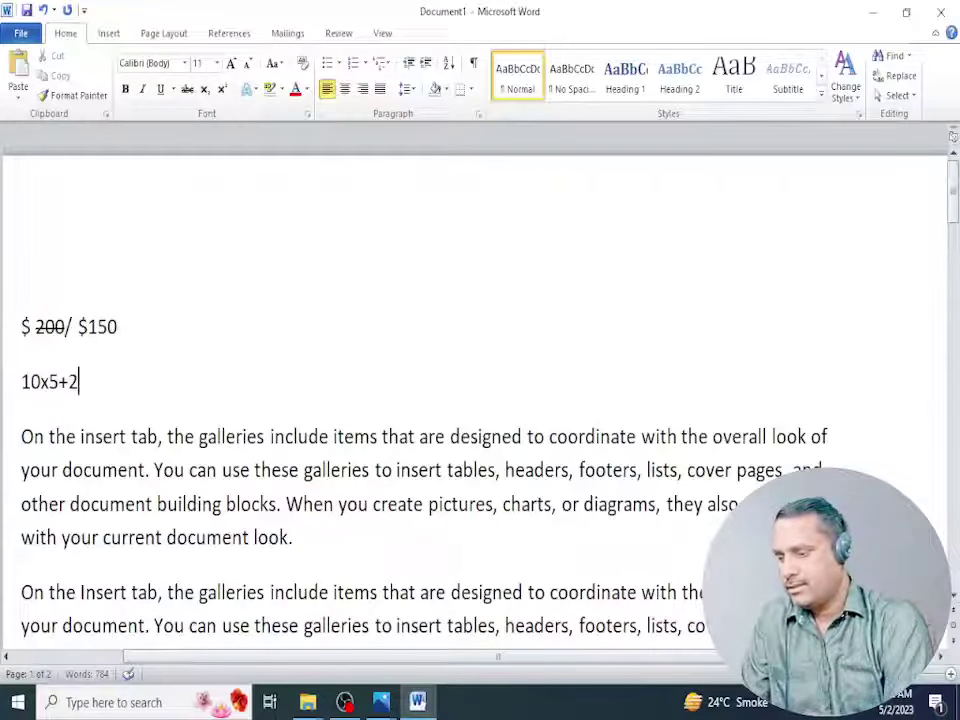
{"action": "type", "text": "0x4-3"}
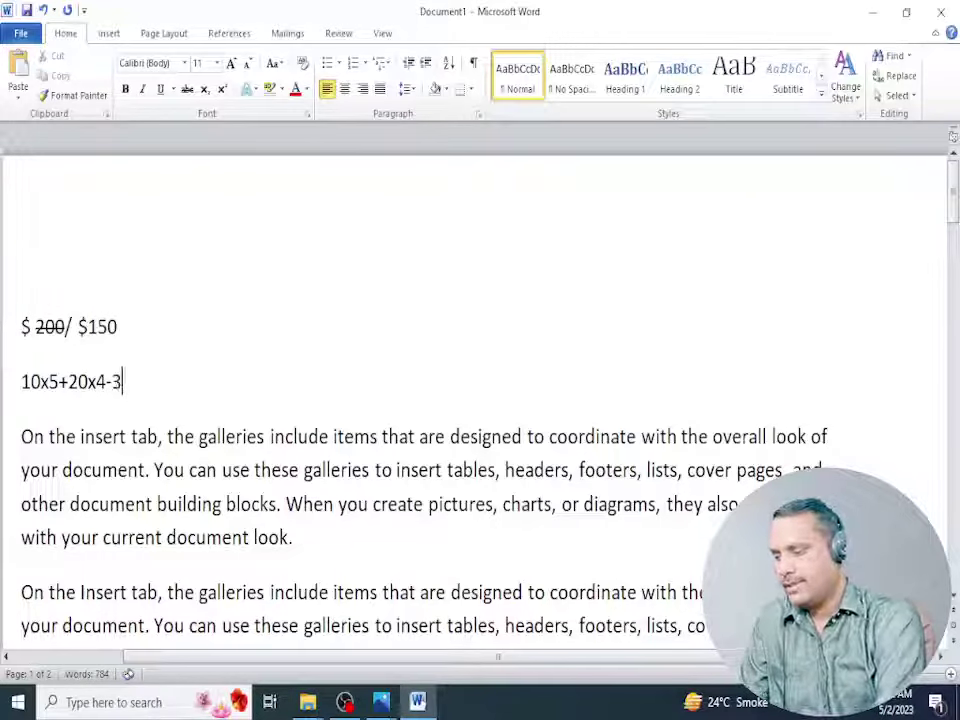
{"action": "type", "text": "0x3"}
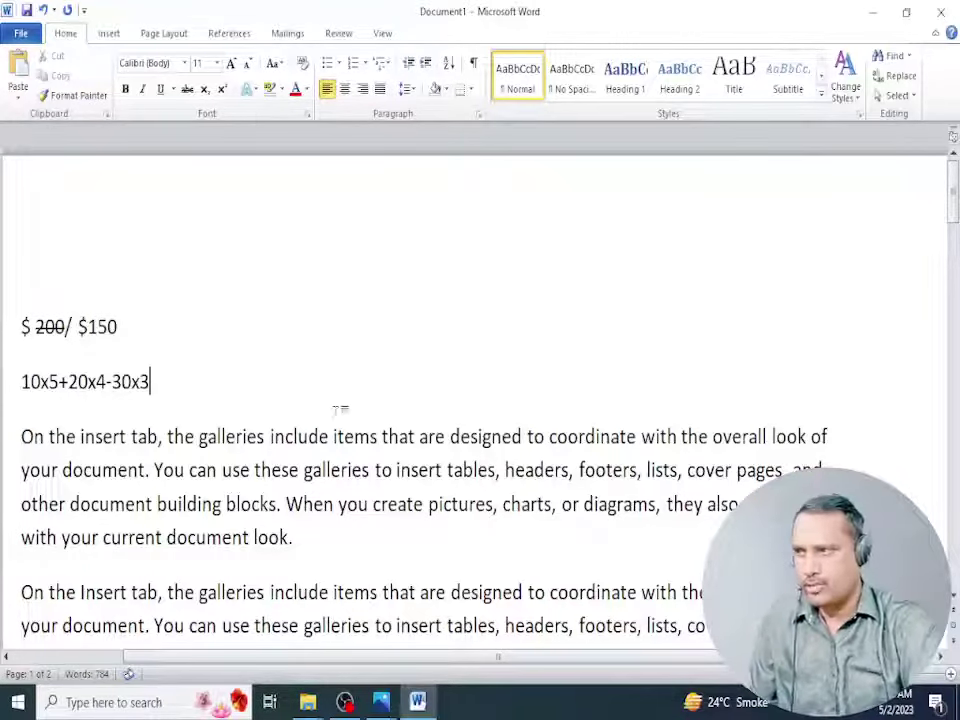
- Grow the equation's font to 48 pt and select its opening 10x5
{"action": "left_click_drag", "start_coordinate": [163, 381], "coordinate": [21, 381]}
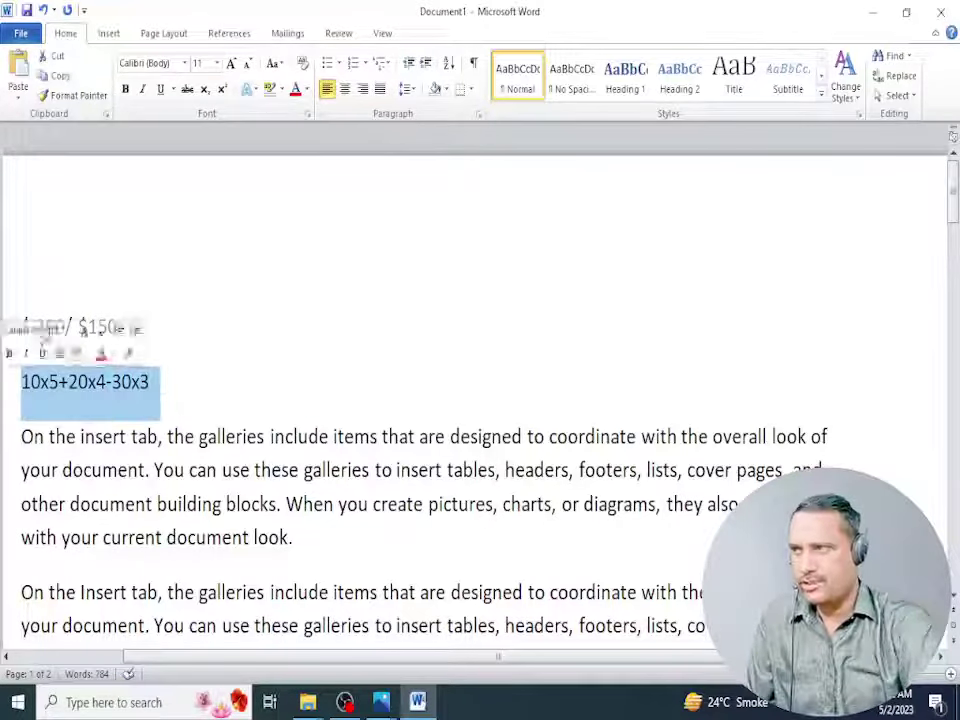
{"action": "left_click", "coordinate": [231, 63]}
{"action": "left_click", "coordinate": [231, 63]}
{"action": "left_click", "coordinate": [231, 63]}
{"action": "left_click", "coordinate": [231, 63]}
{"action": "left_click", "coordinate": [231, 63]}
{"action": "left_click", "coordinate": [231, 63]}
{"action": "left_click", "coordinate": [231, 63]}
{"action": "left_click", "coordinate": [231, 63]}
{"action": "left_click", "coordinate": [231, 63]}
{"action": "left_click", "coordinate": [231, 63]}
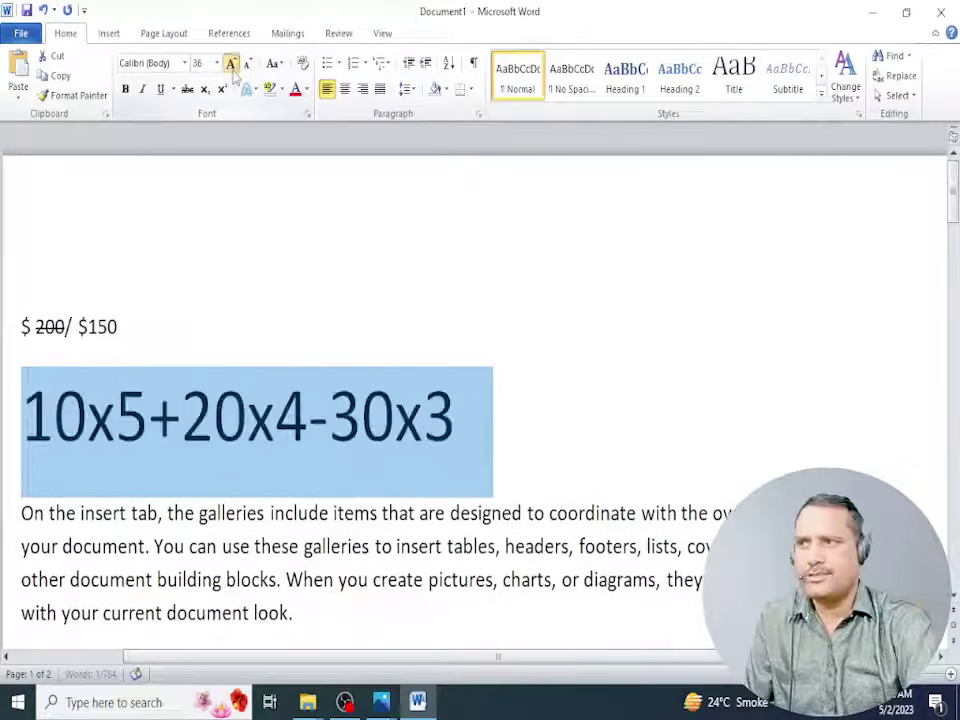
{"action": "left_click", "coordinate": [231, 63]}
{"action": "left_click", "coordinate": [229, 529]}
{"action": "left_click_drag", "start_coordinate": [22, 435], "coordinate": [155, 437]}
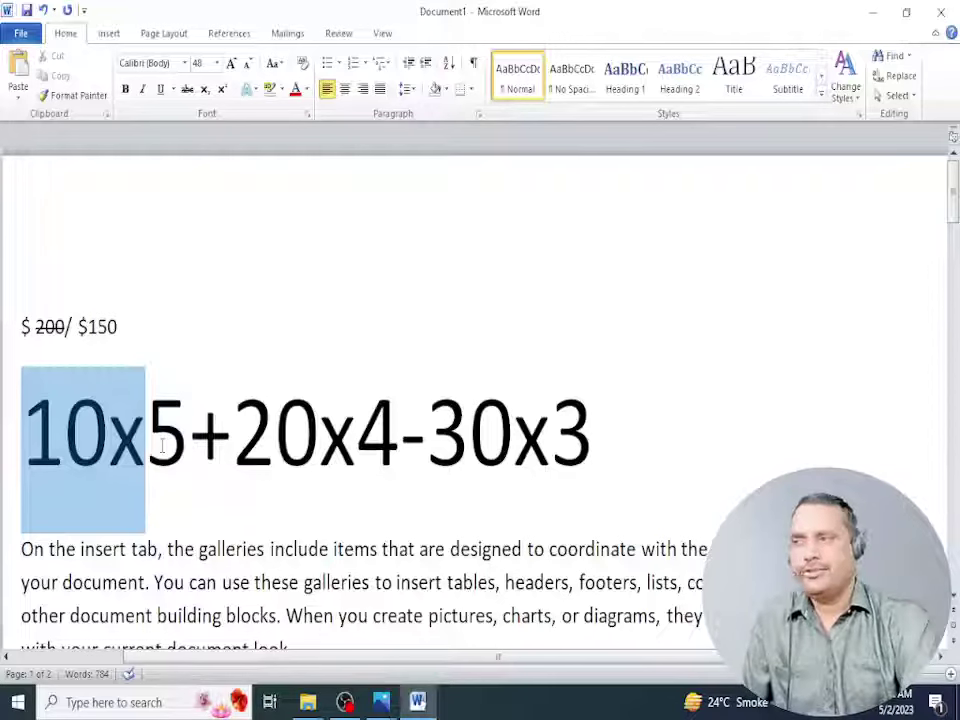
{"action": "left_click_drag", "start_coordinate": [161, 445], "coordinate": [188, 437]}
- Make the 5 and the 4 superscript exponents in the equation
{"action": "left_click", "coordinate": [231, 435]}
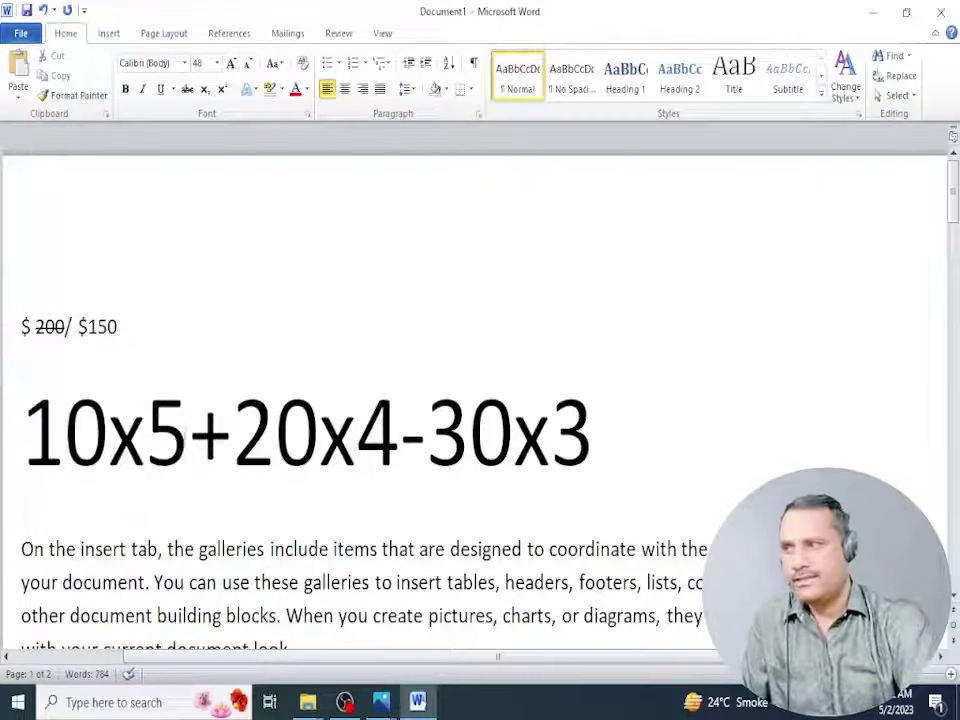
{"action": "key", "text": "Left"}
{"action": "key", "text": "shift+Left"}
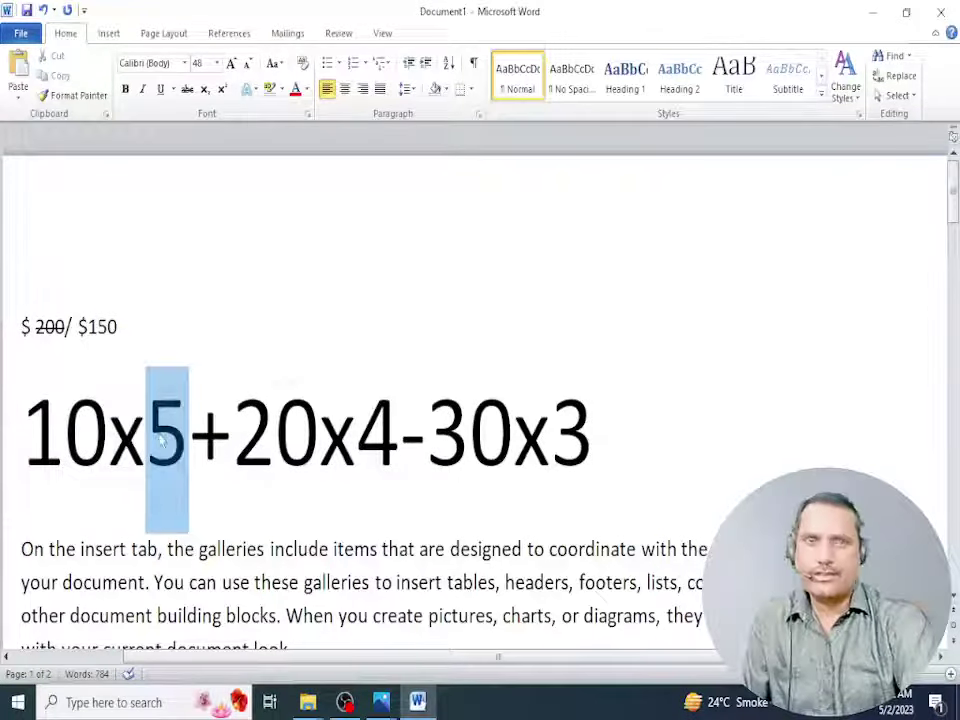
{"action": "left_click", "coordinate": [224, 92]}
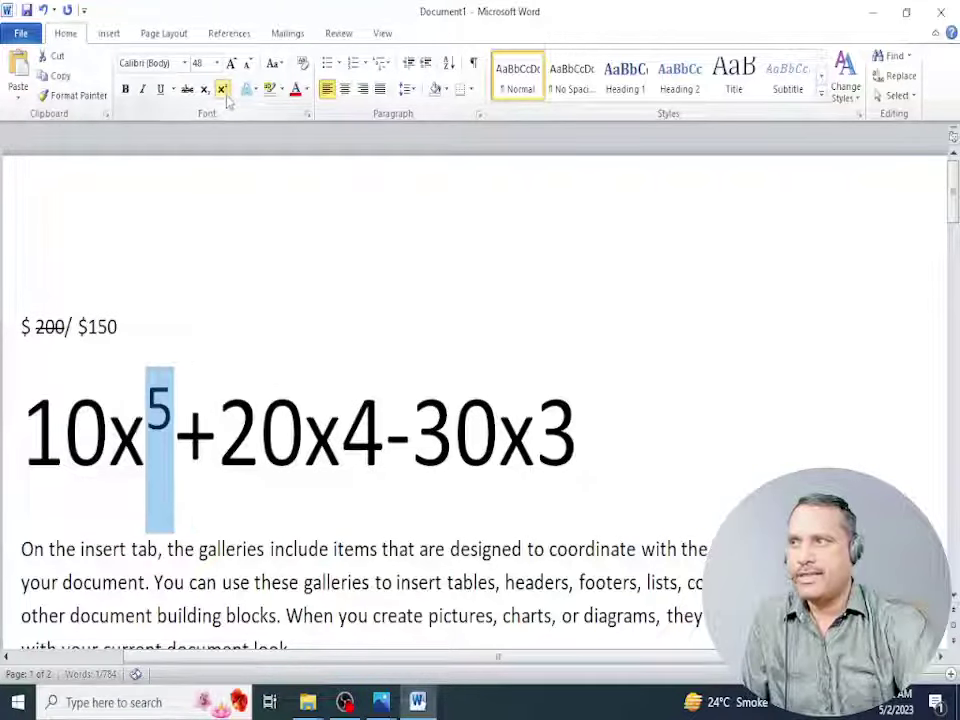
{"action": "left_click", "coordinate": [340, 510]}
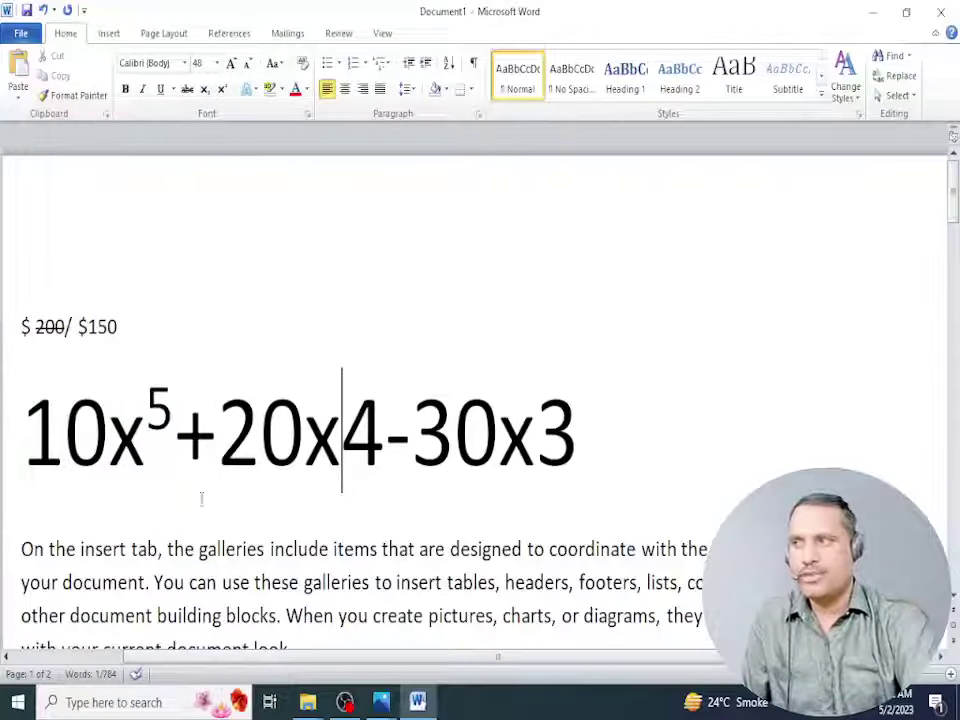
{"action": "left_click_drag", "start_coordinate": [173, 480], "coordinate": [115, 477]}
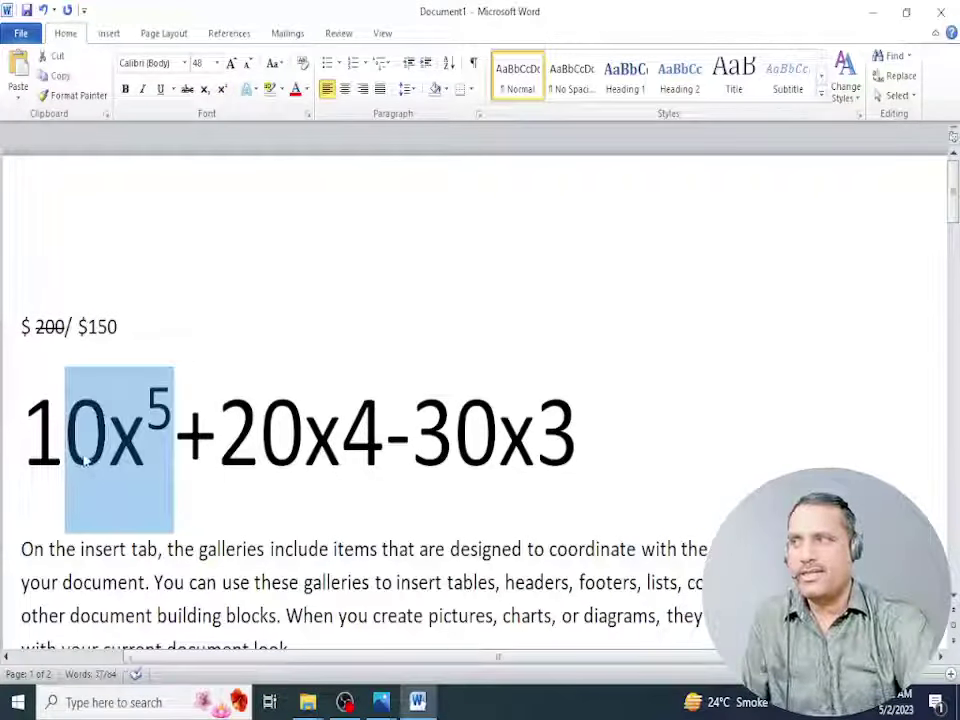
{"action": "left_click", "coordinate": [232, 520]}
{"action": "mouse_move", "coordinate": [304, 440]}
{"action": "left_mouse_down"}
{"action": "mouse_move", "coordinate": [384, 440]}
{"action": "mouse_move", "coordinate": [342, 440]}
{"action": "left_mouse_up"}
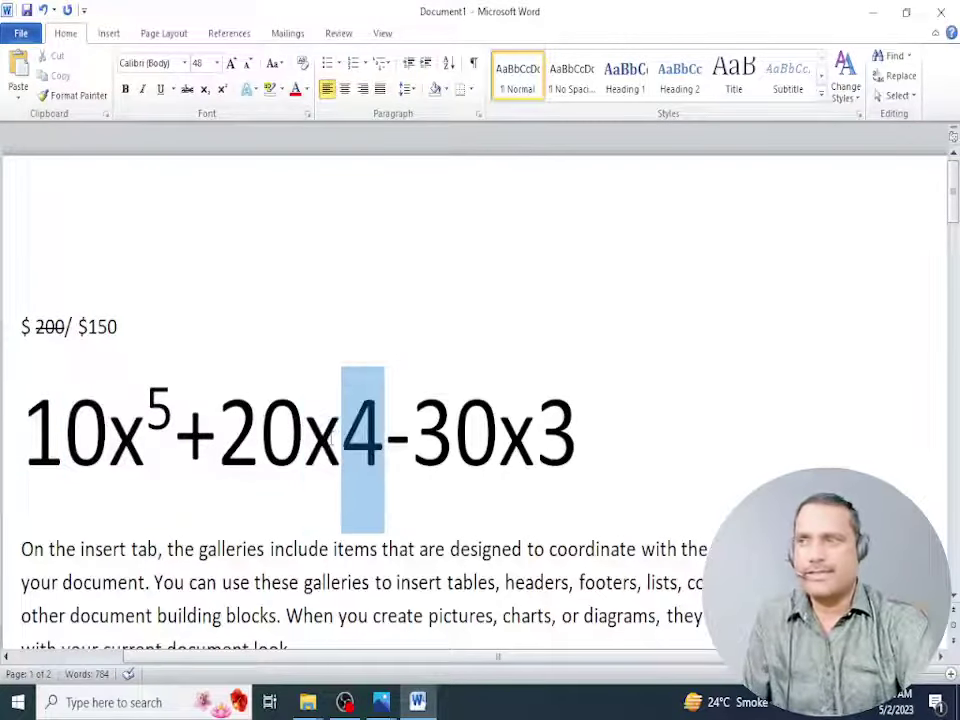
{"action": "left_click", "coordinate": [222, 89]}
- Try superscript on the final 3, then leave it at normal size
{"action": "left_click_drag", "start_coordinate": [520, 440], "coordinate": [556, 440]}
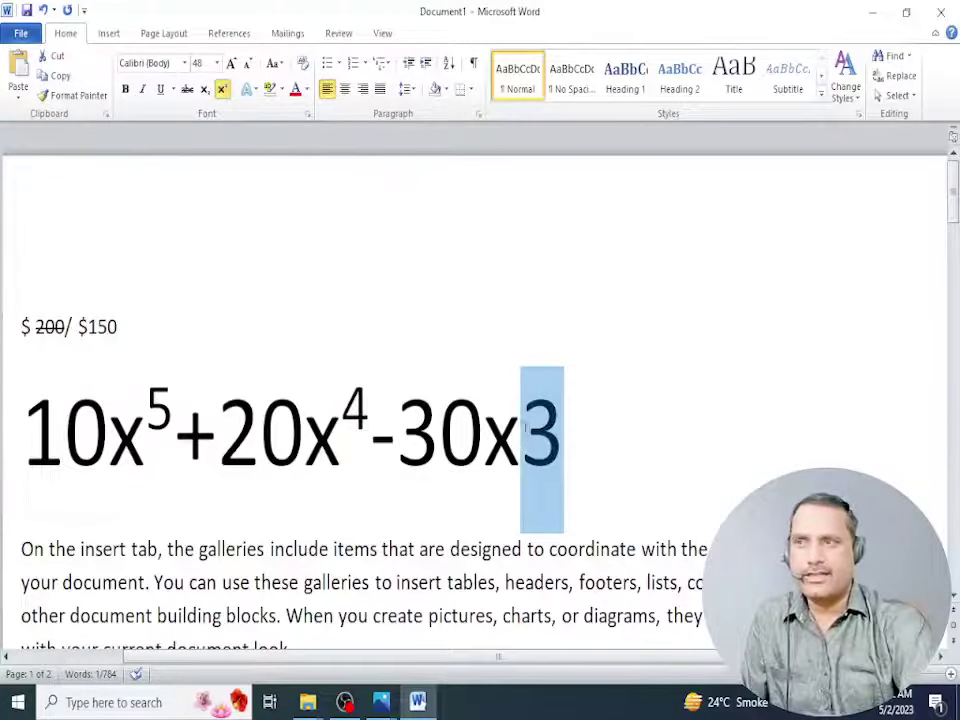
{"action": "left_click", "coordinate": [222, 89]}
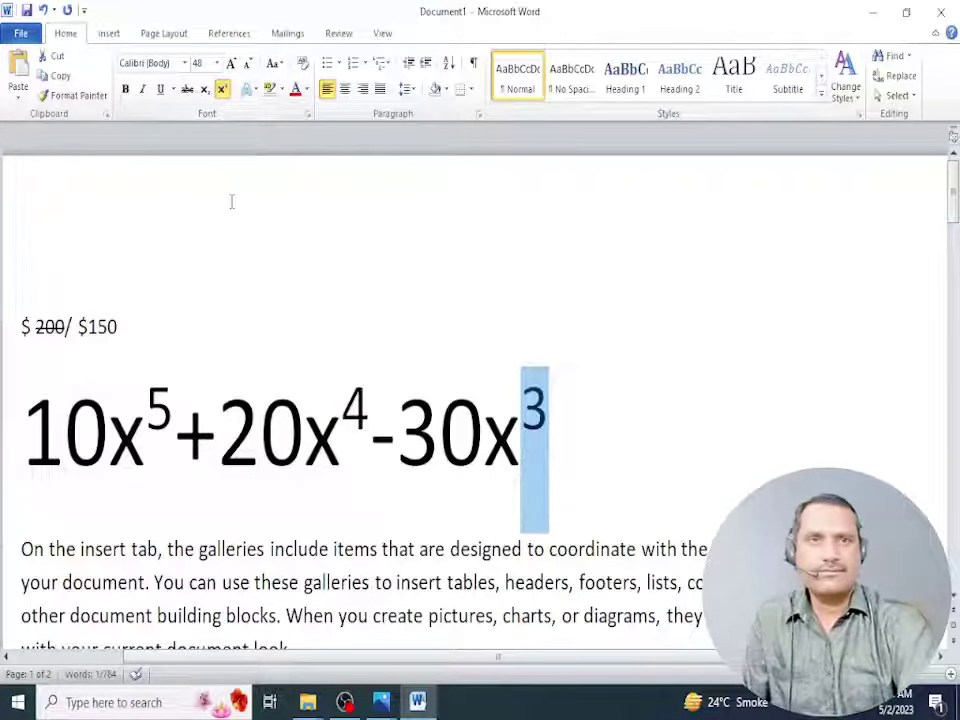
{"action": "left_click", "coordinate": [223, 90]}
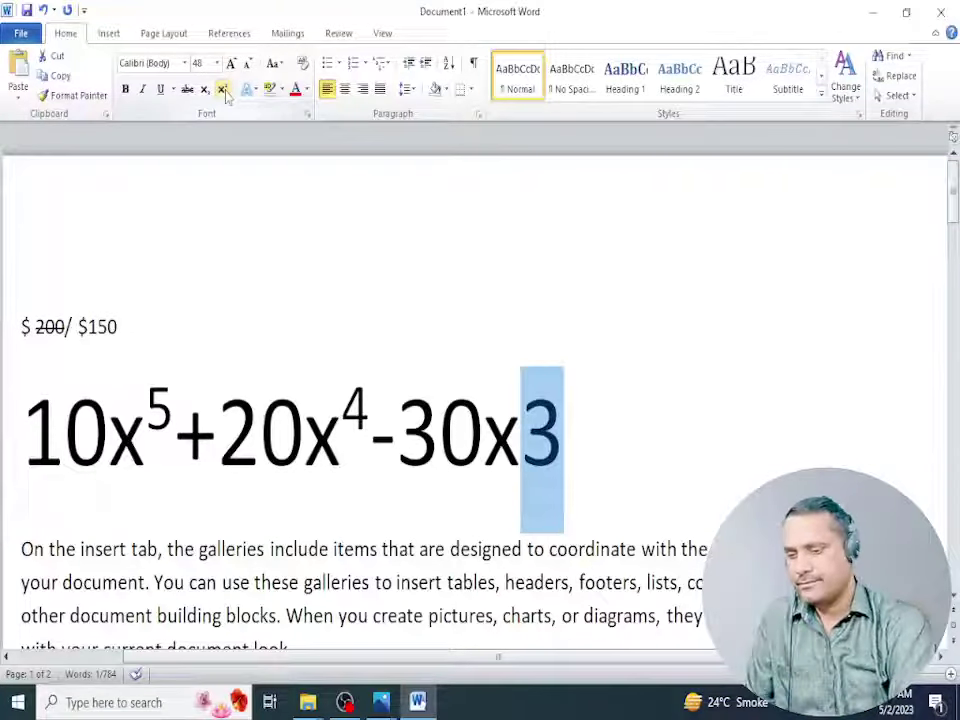
{"action": "left_click", "coordinate": [224, 91]}
{"action": "left_click", "coordinate": [224, 91]}
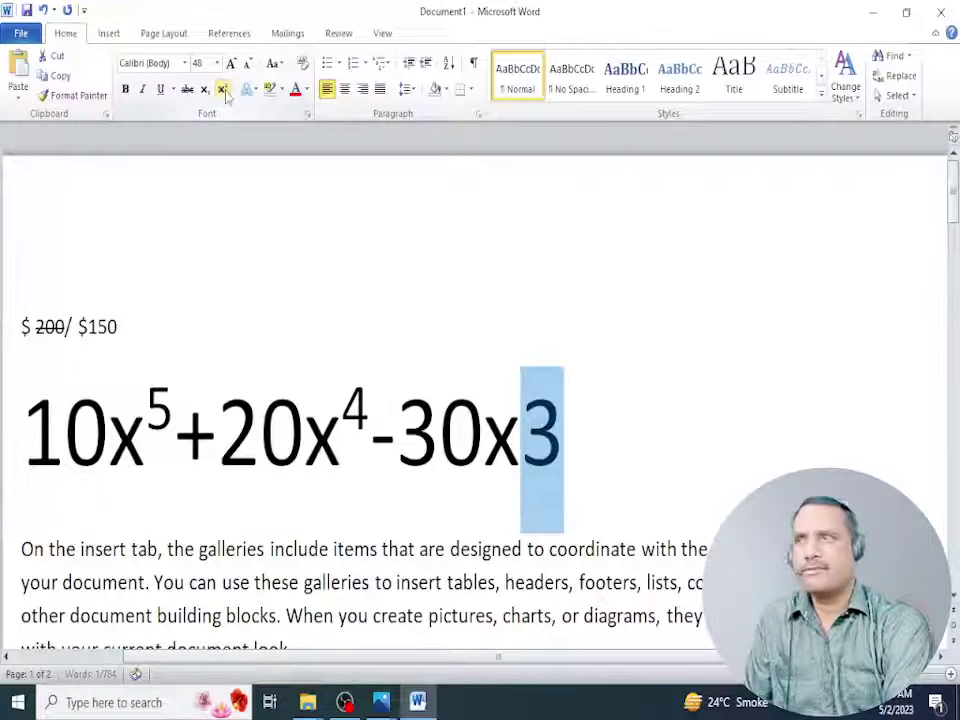
{"action": "left_click", "coordinate": [224, 91]}
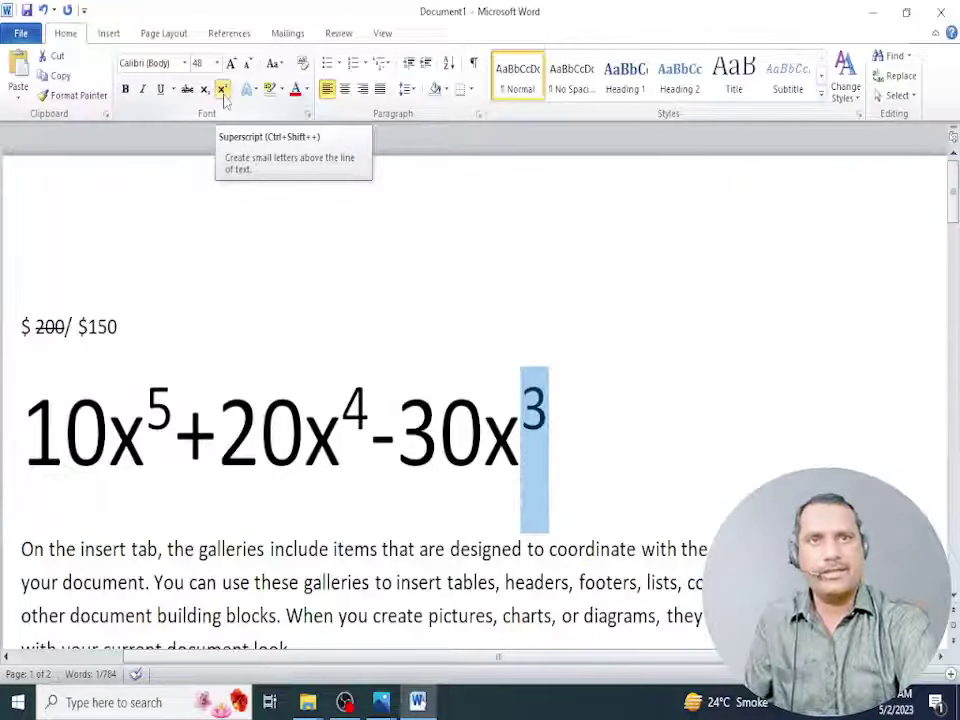
{"action": "key", "text": "ctrl+z"}
{"action": "left_click", "coordinate": [572, 466]}
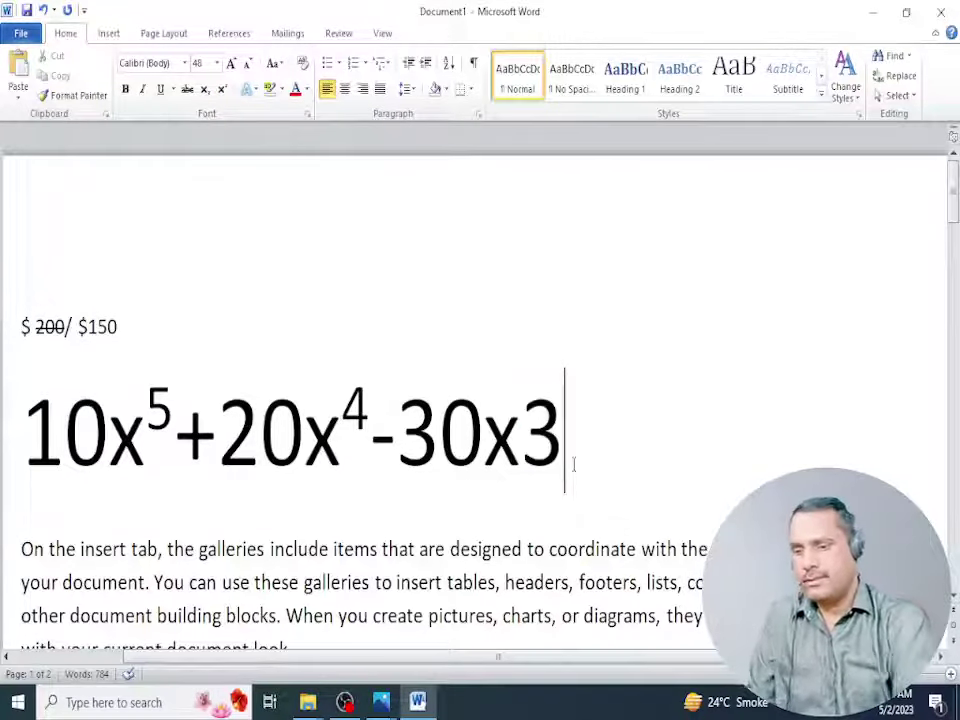
- Type H2O on a new line below the equation
{"action": "key", "text": "Return"}
{"action": "type", "text": "h"}
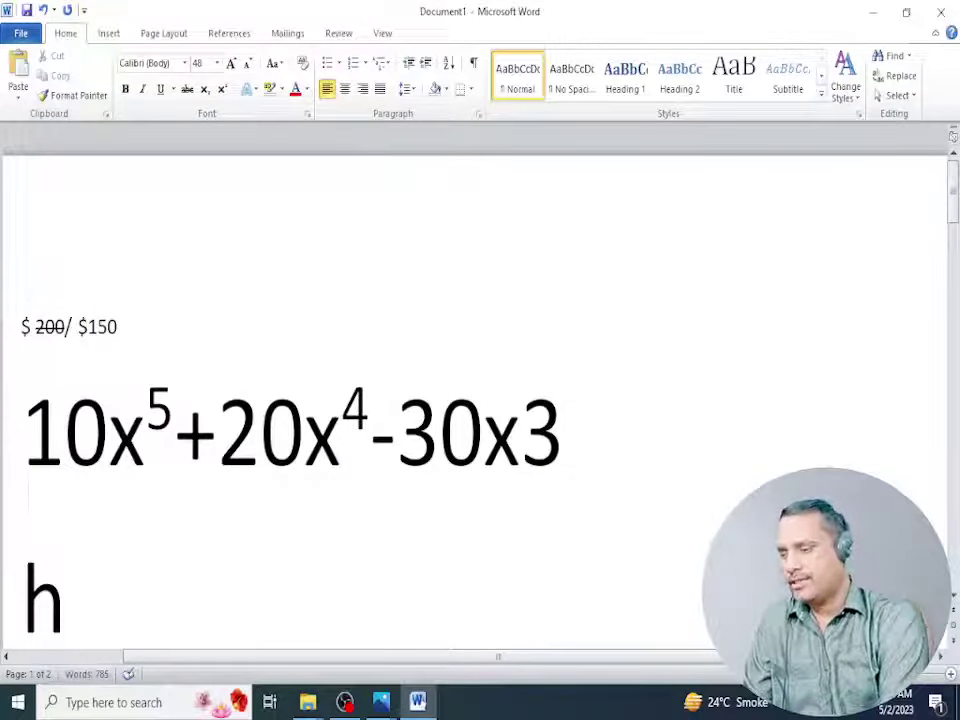
{"action": "key", "text": "BackSpace"}
{"action": "type", "text": "H"}
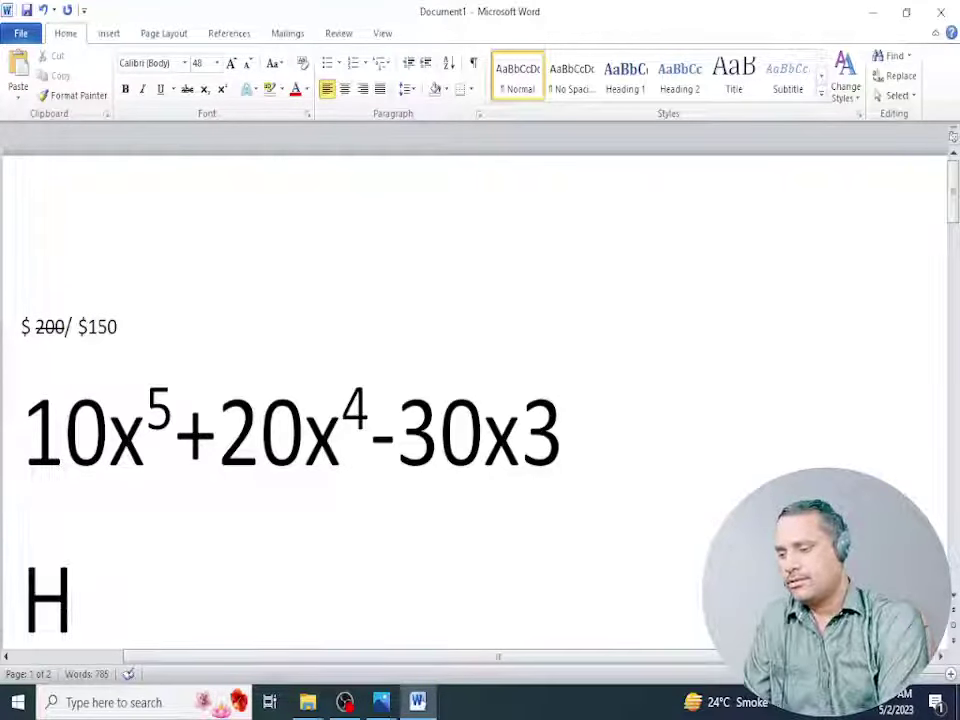
{"action": "type", "text": "2"}
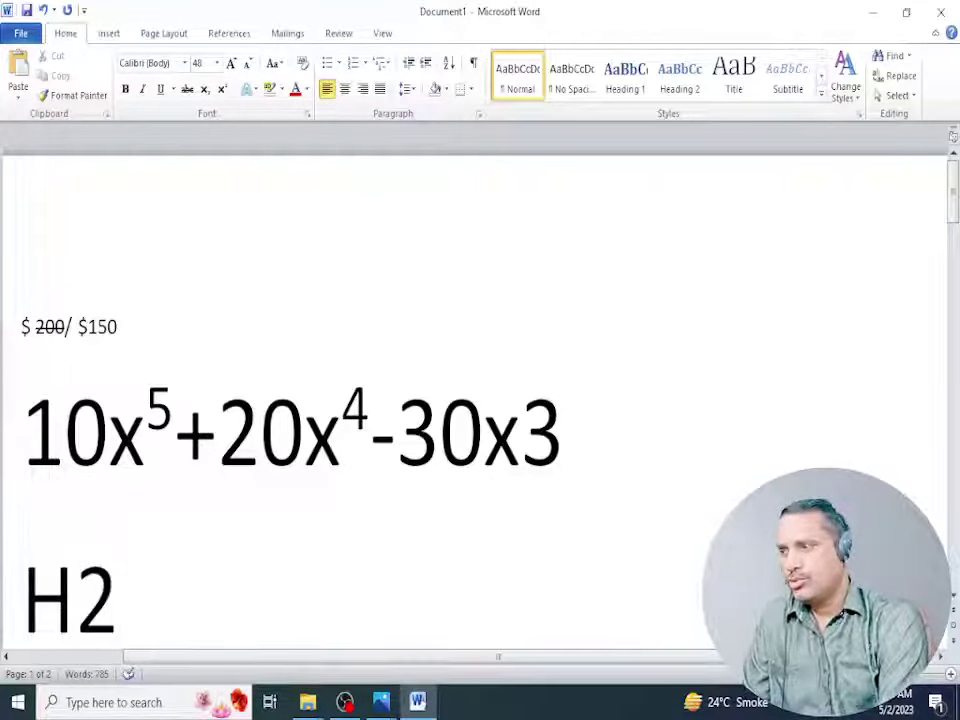
{"action": "type", "text": "O"}
{"action": "scroll", "coordinate": [576, 452], "scroll_direction": "down", "scroll_amount": 2}
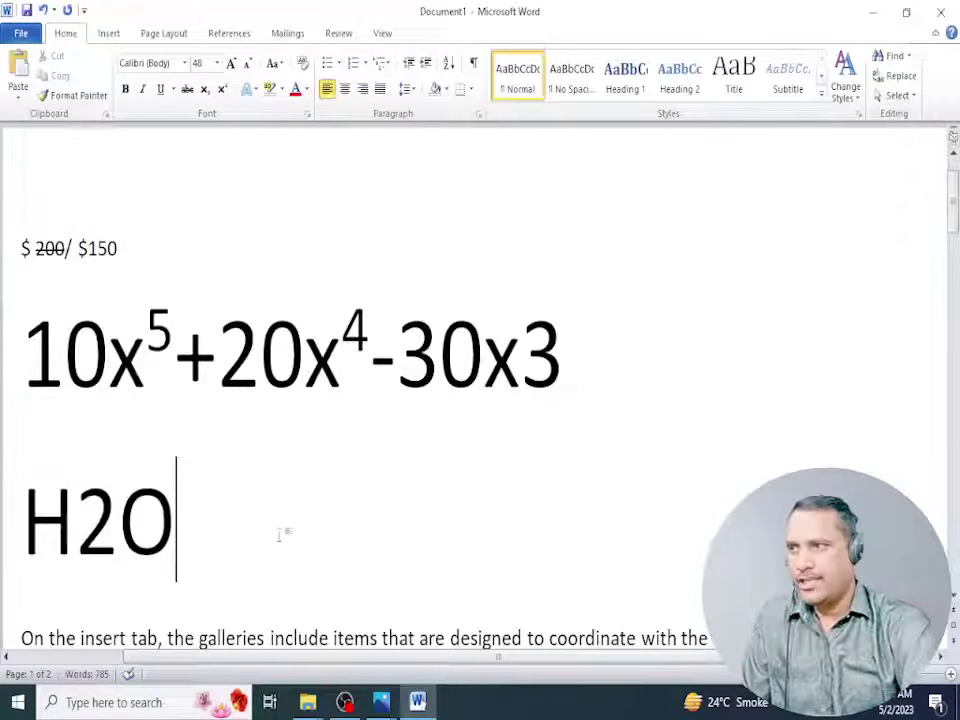
- Make the 2 in H2O a subscript
{"action": "key", "text": "shift+Left"}
{"action": "key", "text": "shift+Left"}
{"action": "left_click", "coordinate": [272, 529]}
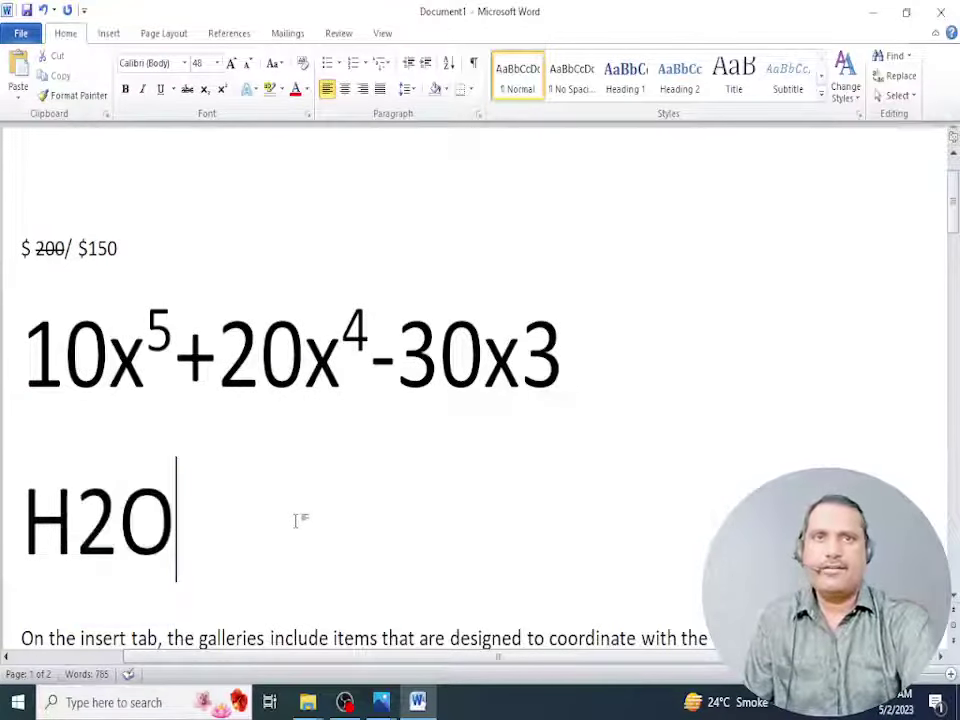
{"action": "left_click_drag", "start_coordinate": [117, 525], "coordinate": [78, 525]}
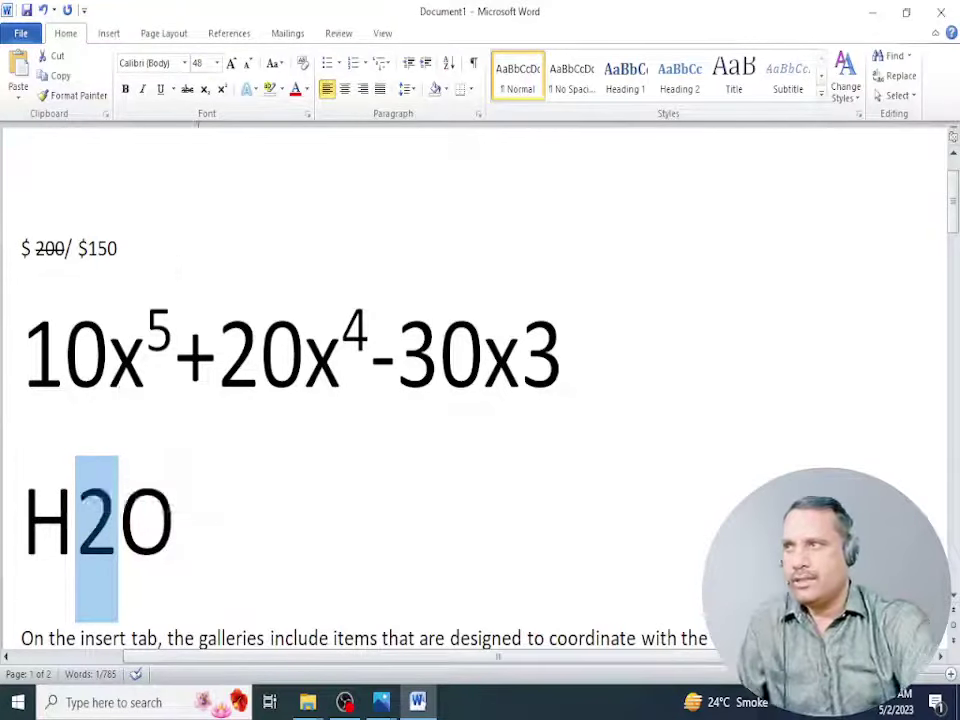
{"action": "left_click", "coordinate": [204, 89]}
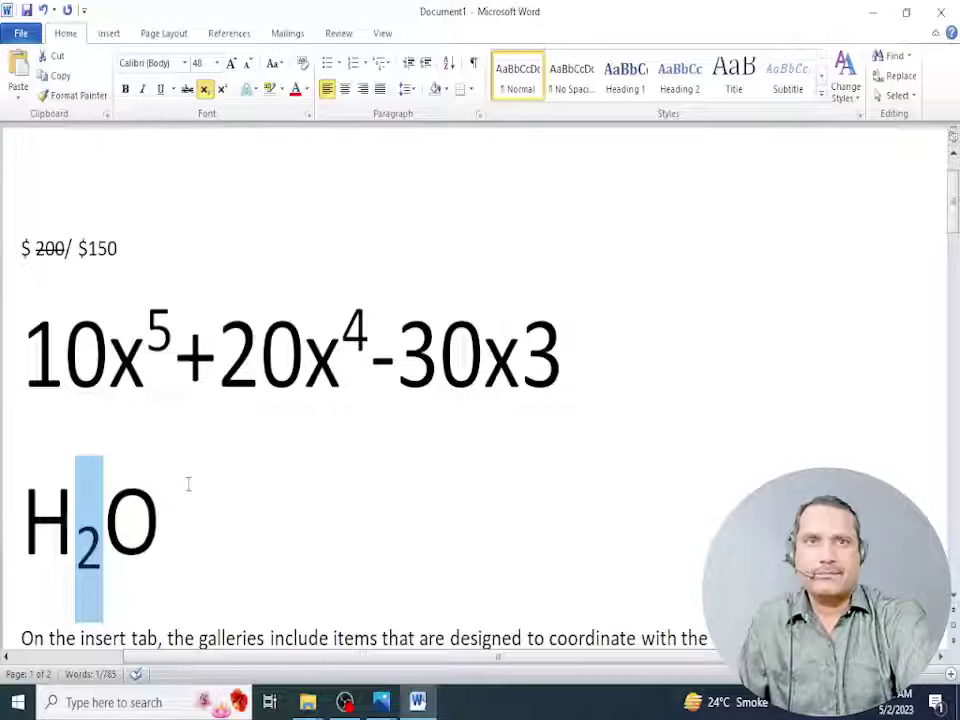
{"action": "left_click_drag", "start_coordinate": [193, 497], "coordinate": [51, 399]}
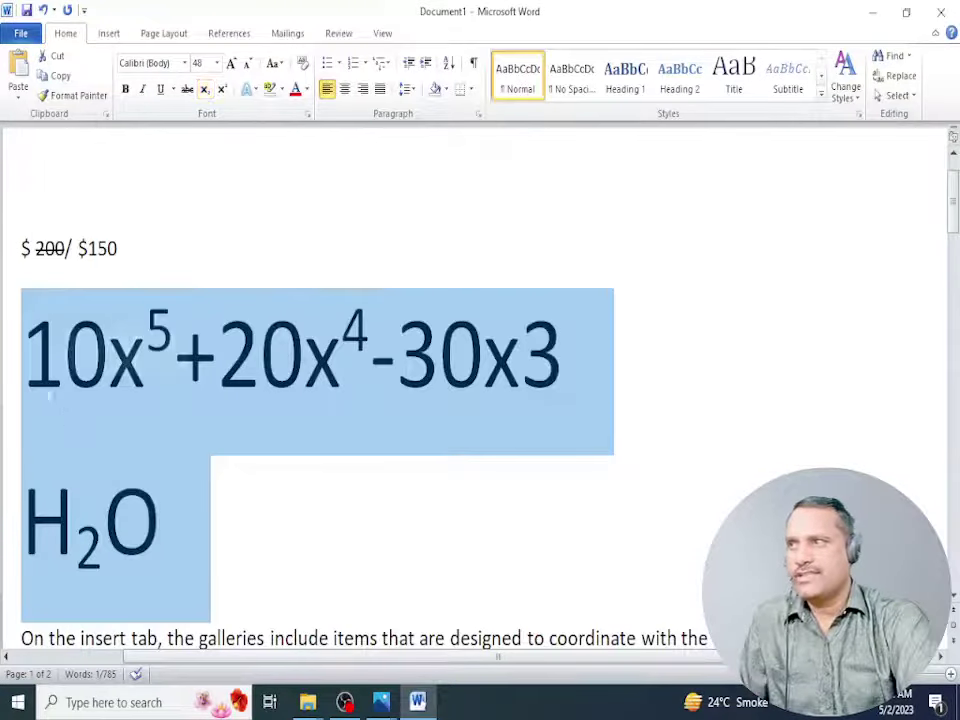
{"action": "left_click", "coordinate": [318, 558]}
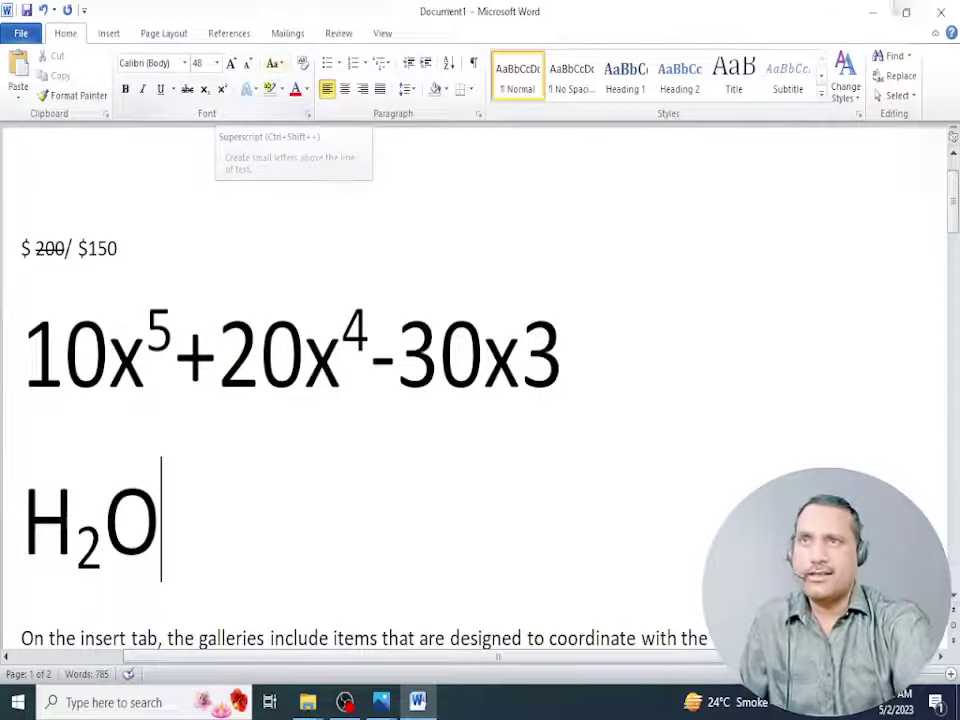
- Minimize Word and extract the AST archive onto the desktop with Extract Here
{"action": "left_click", "coordinate": [873, 13]}
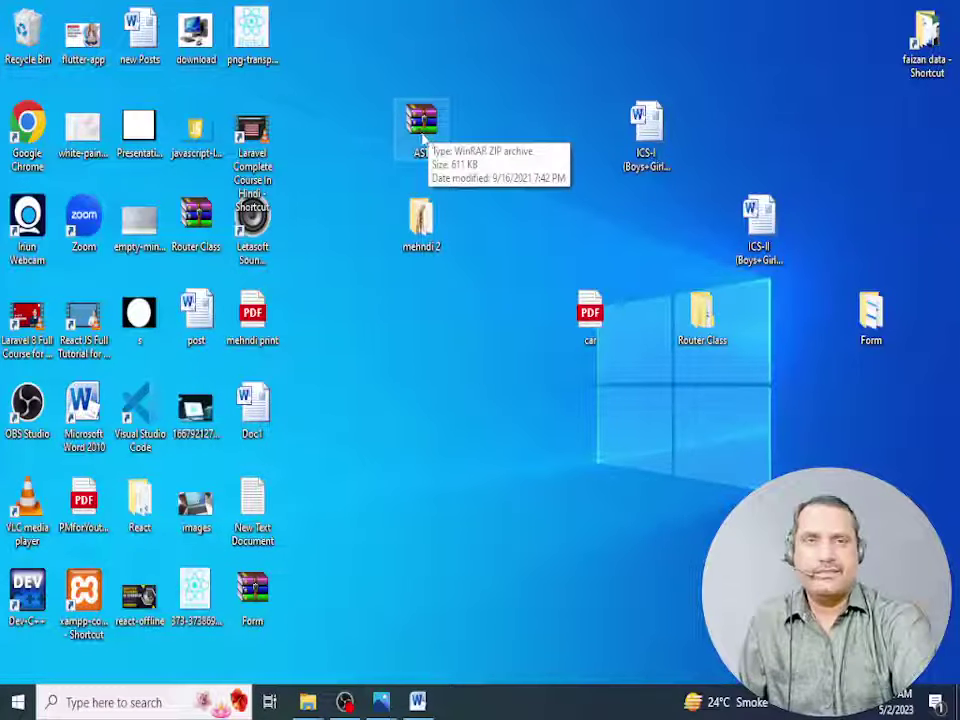
{"action": "left_click_drag", "start_coordinate": [430, 133], "coordinate": [488, 140]}
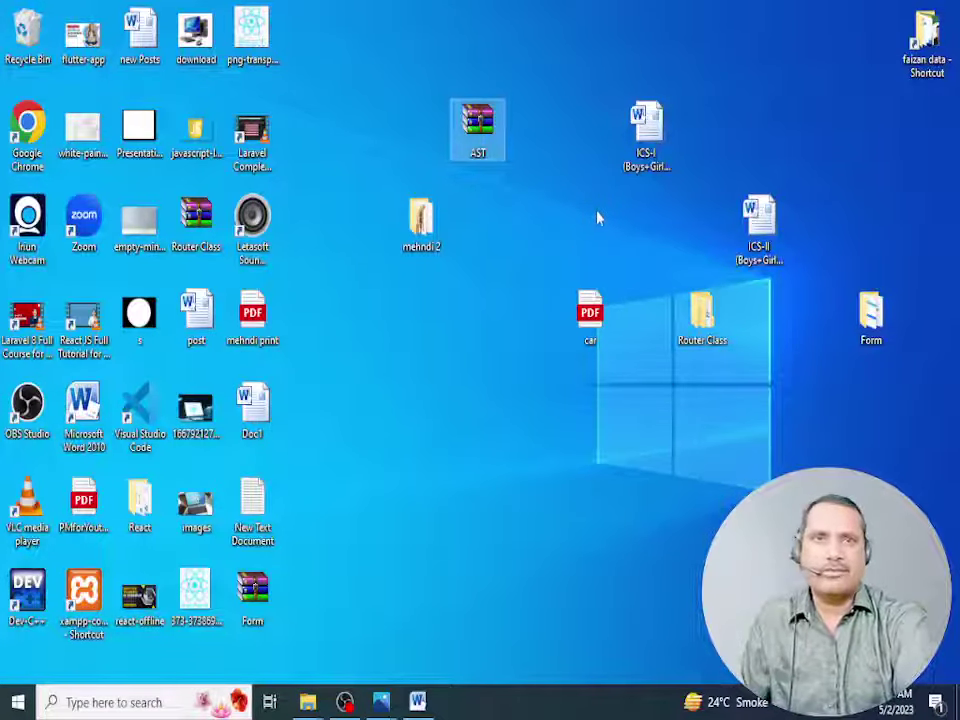
{"action": "left_click", "coordinate": [563, 218]}
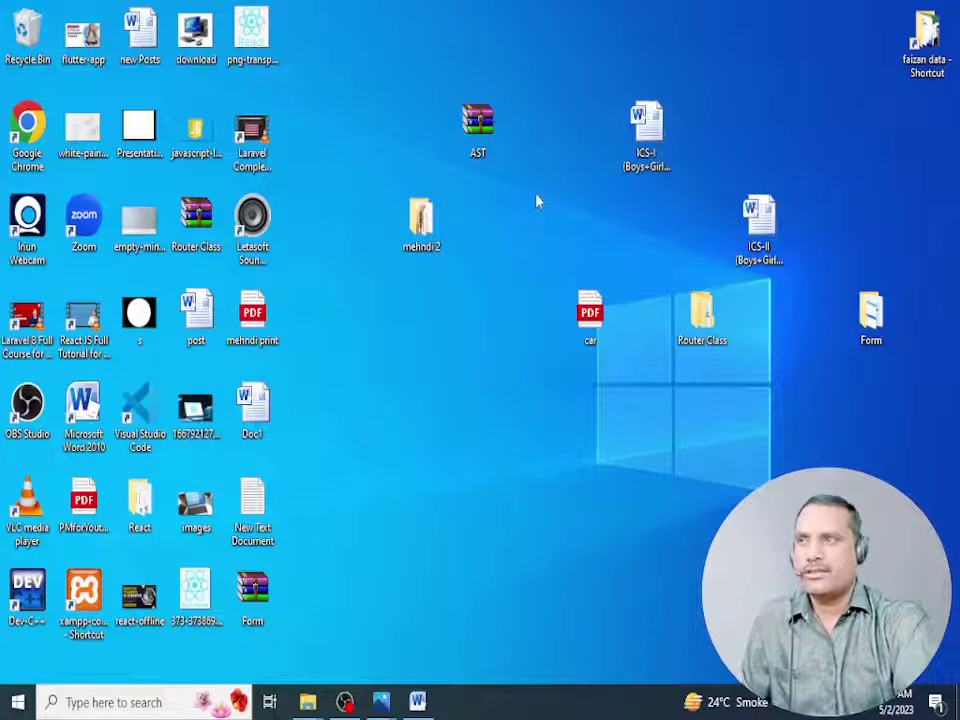
{"action": "right_click", "coordinate": [465, 120]}
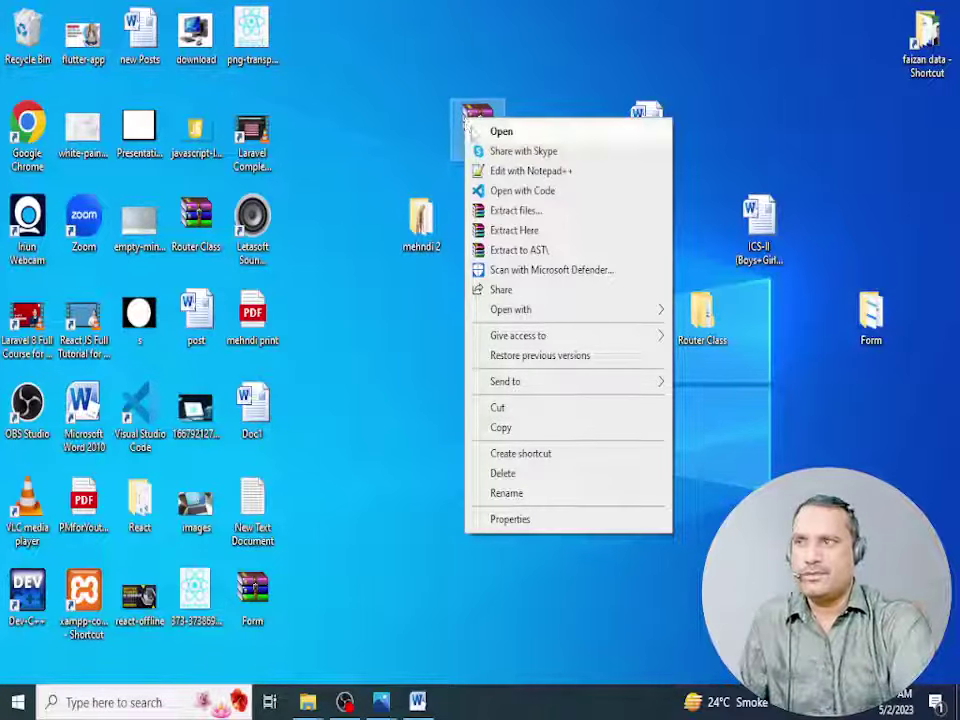
{"action": "left_click", "coordinate": [482, 121]}
{"action": "right_click", "coordinate": [482, 121]}
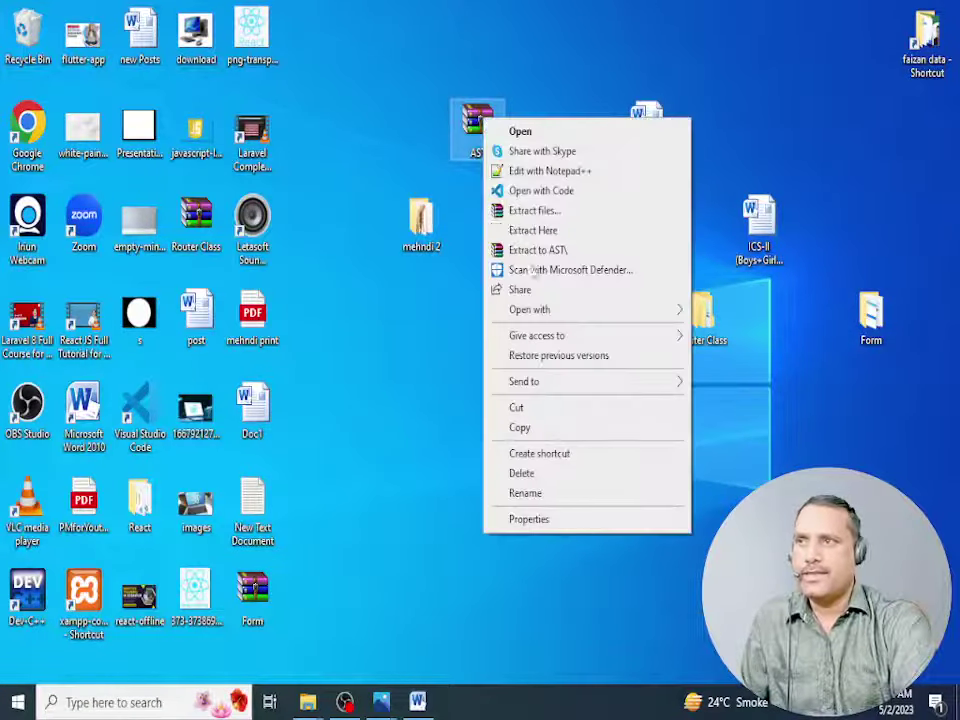
{"action": "left_click", "coordinate": [540, 236]}
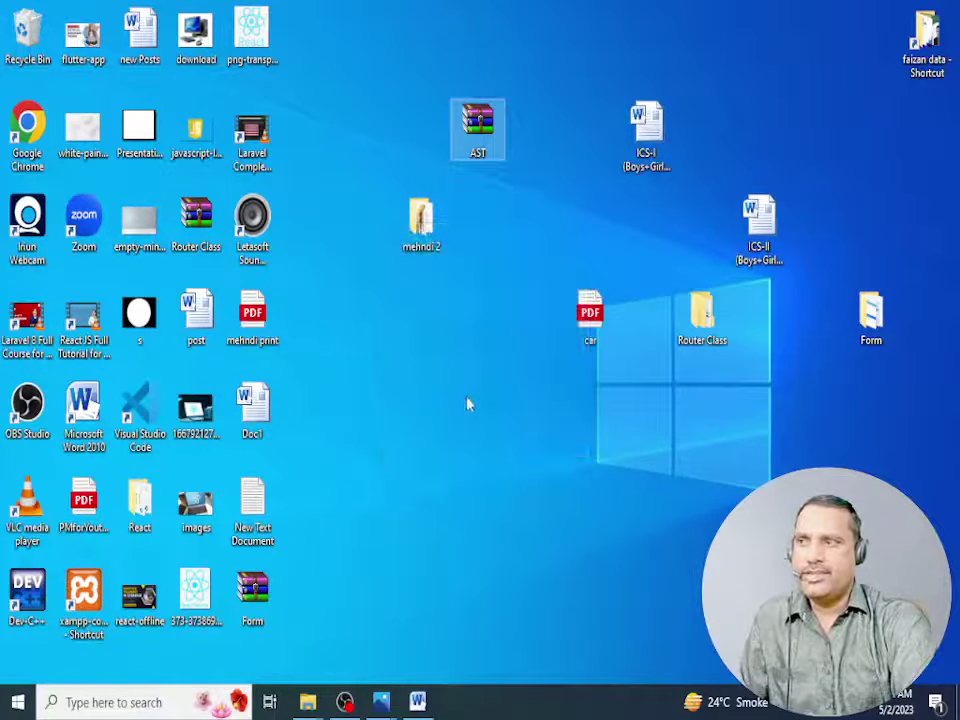
- Place the extracted AST folder beside the archive and open it
{"action": "left_click_drag", "start_coordinate": [309, 30], "coordinate": [428, 130]}
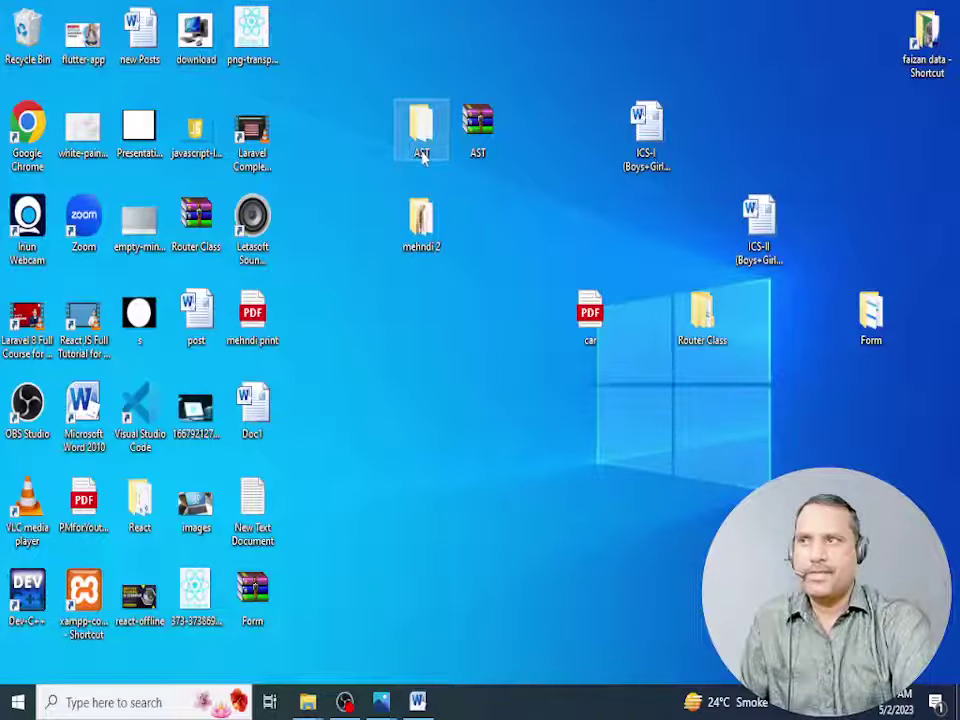
{"action": "mouse_move", "coordinate": [432, 167]}
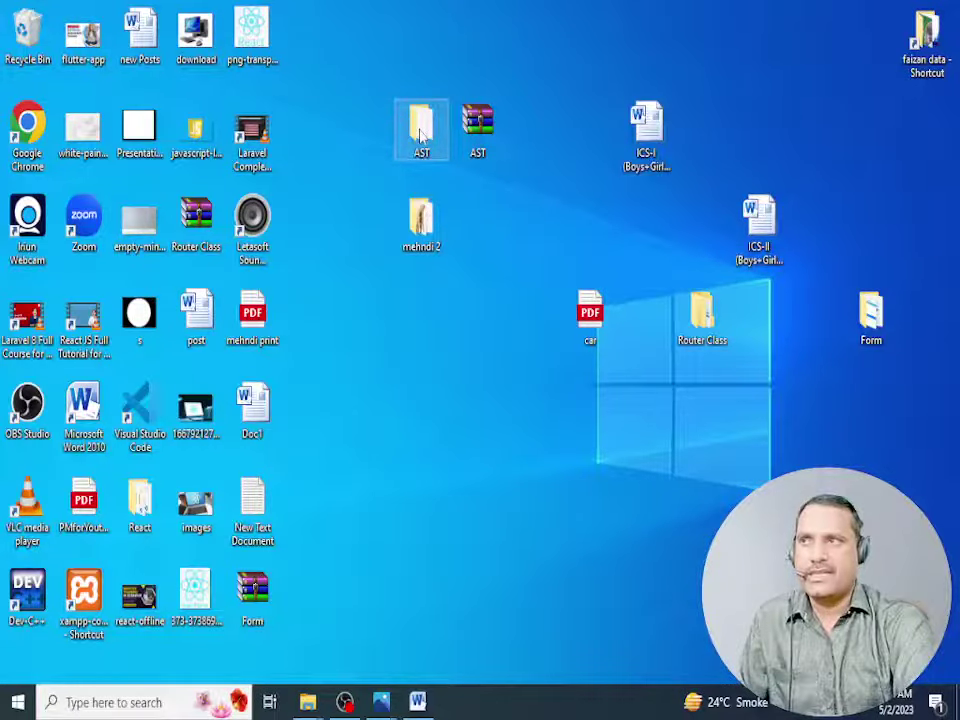
{"action": "double_click", "coordinate": [421, 140]}
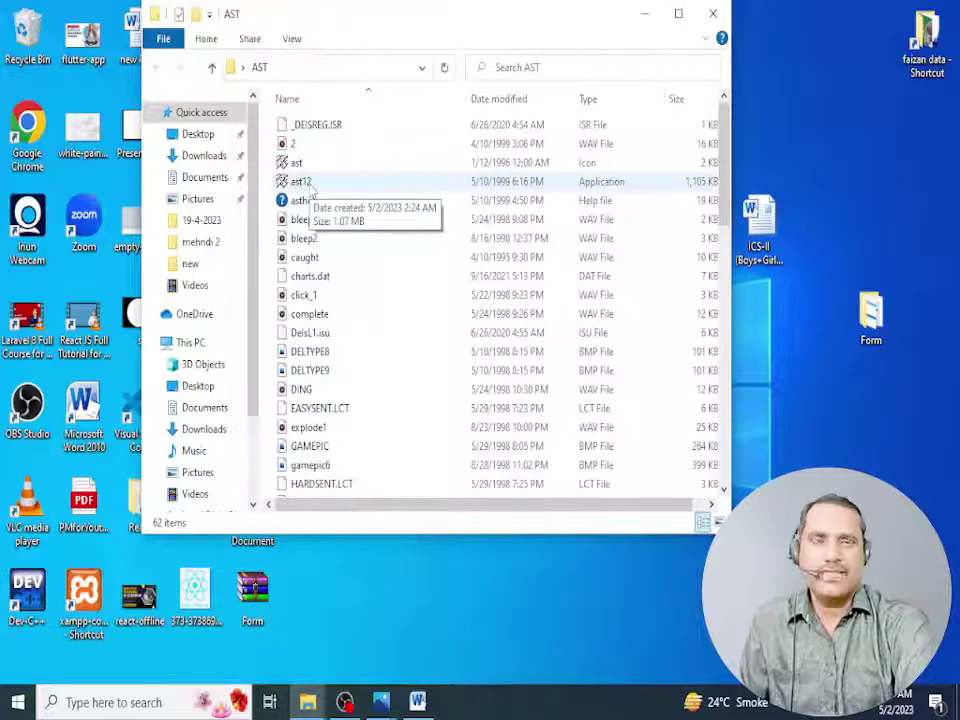
- Launch ast12, run it as administrator, and expand the SmartScreen warning's More info
{"action": "left_click", "coordinate": [298, 185]}
{"action": "double_click", "coordinate": [298, 184]}
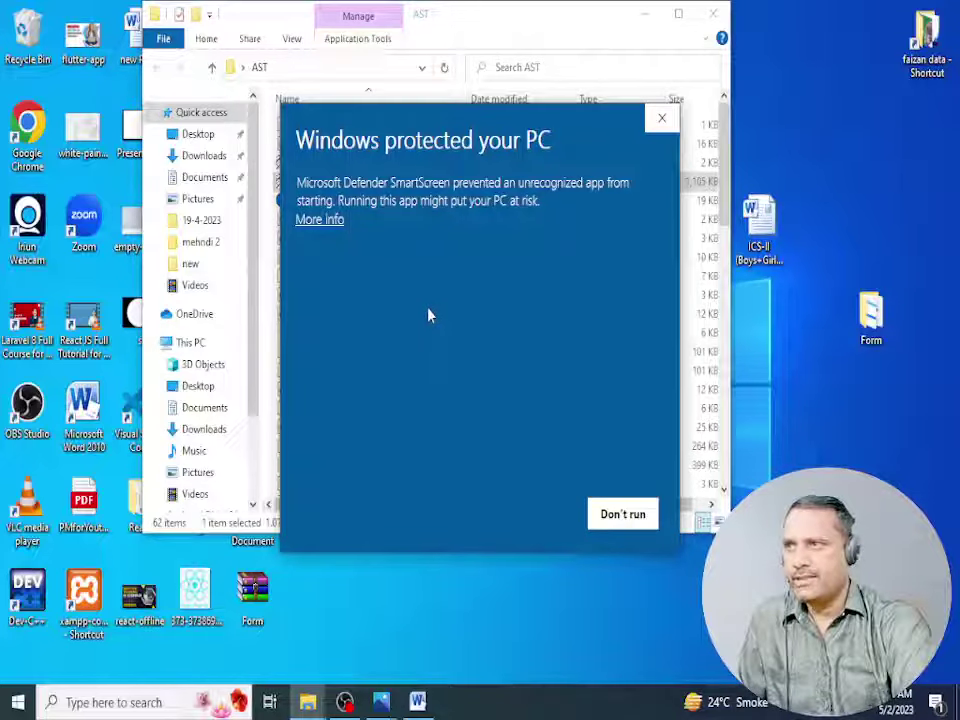
{"action": "left_click", "coordinate": [623, 515]}
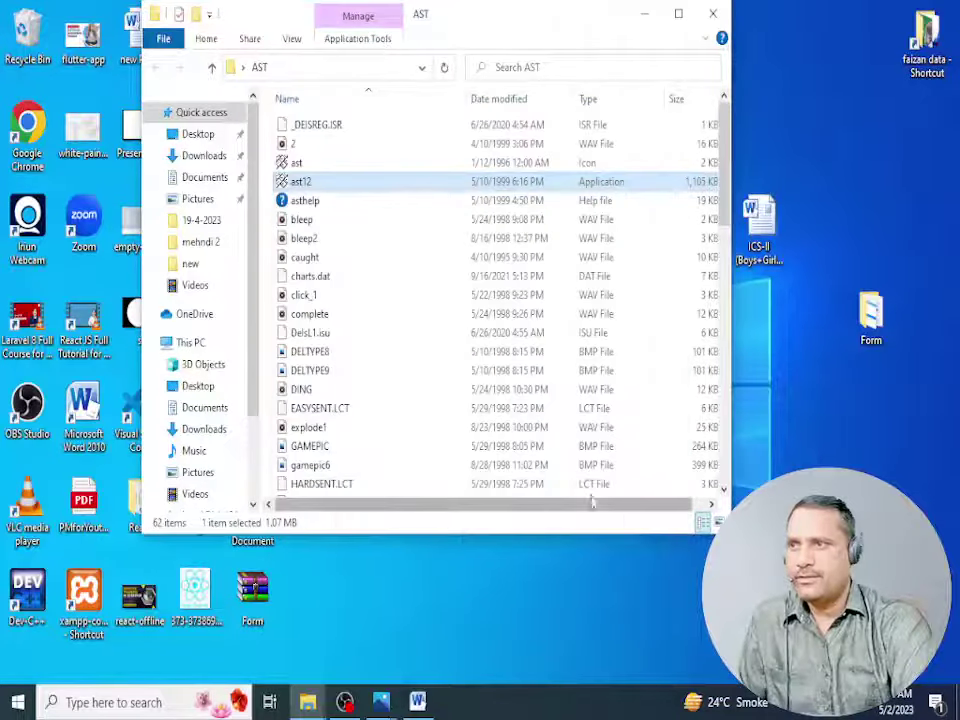
{"action": "right_click", "coordinate": [303, 181]}
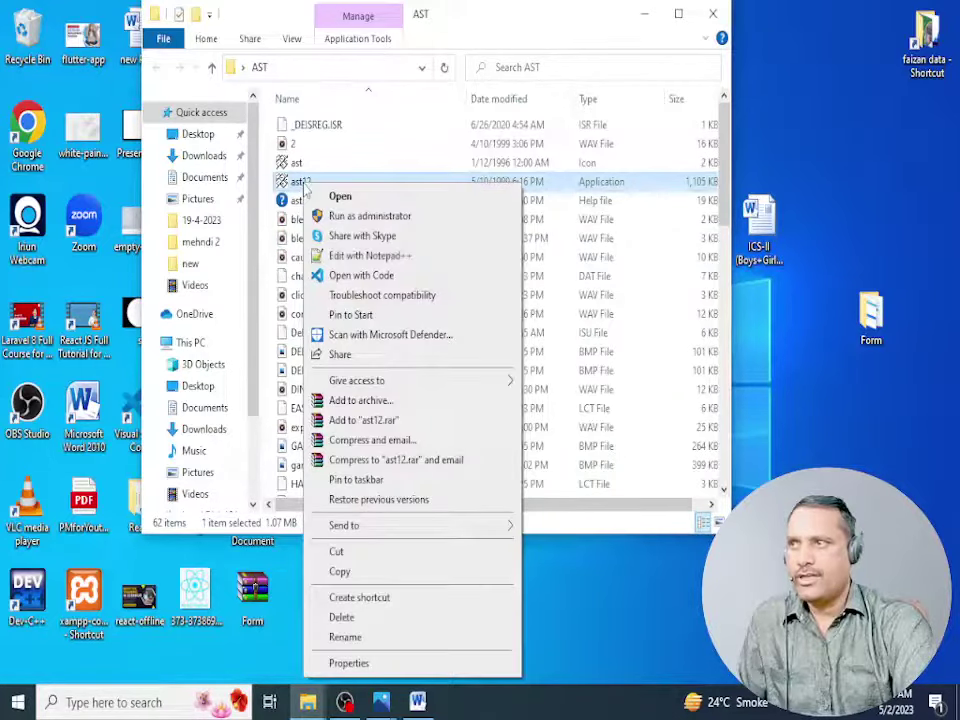
{"action": "left_click", "coordinate": [376, 218]}
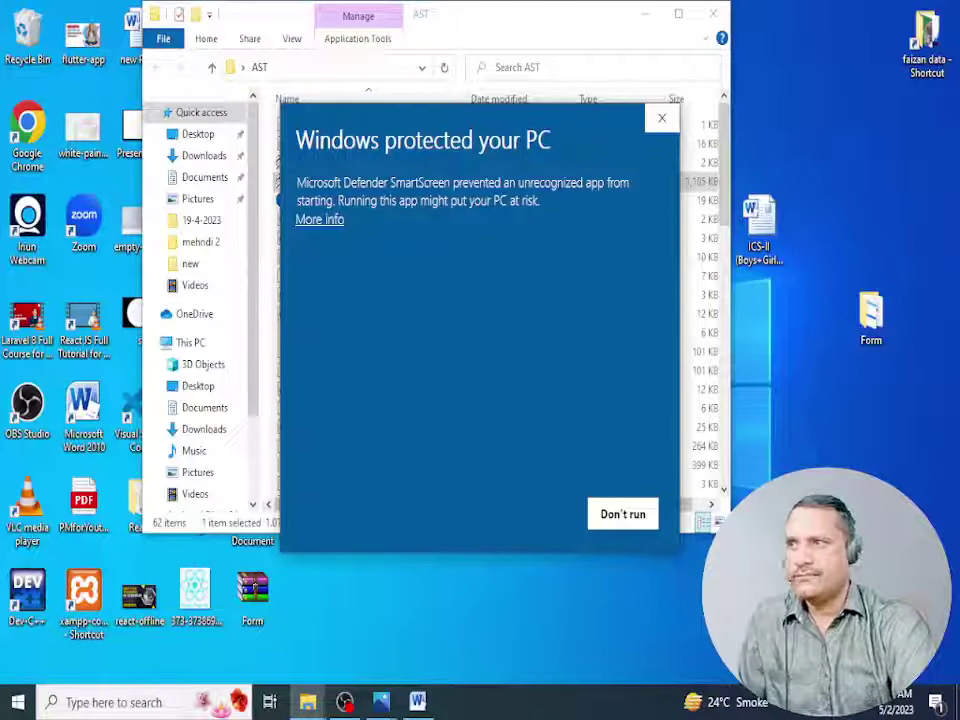
{"action": "left_click", "coordinate": [328, 219]}
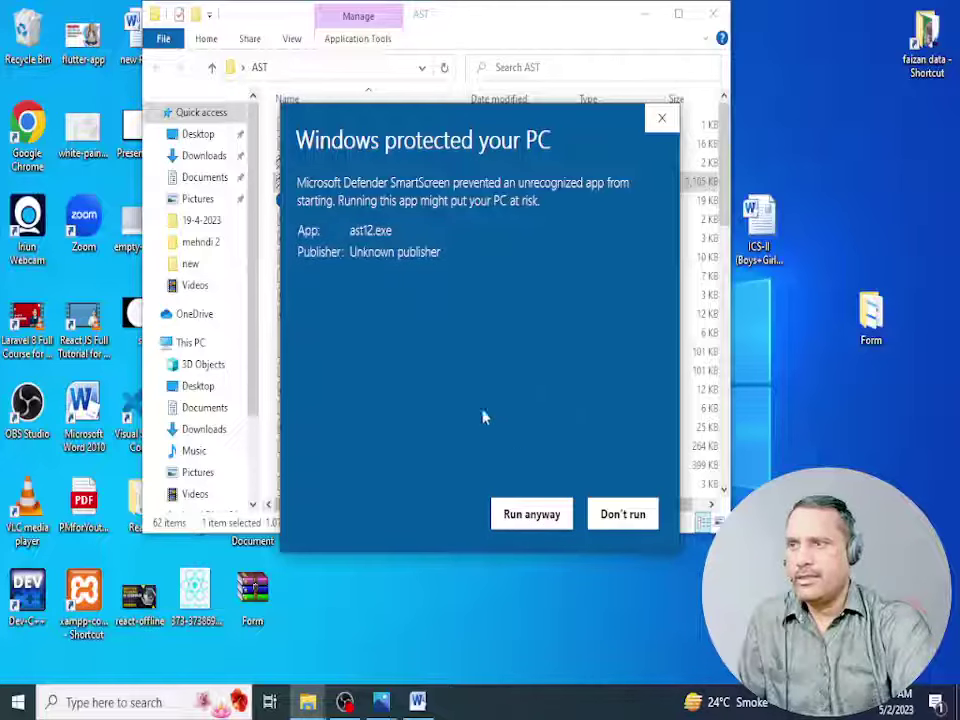
- Run ast12 anyway, dismissing the registration notice and confirming the first name
{"action": "left_click", "coordinate": [541, 526]}
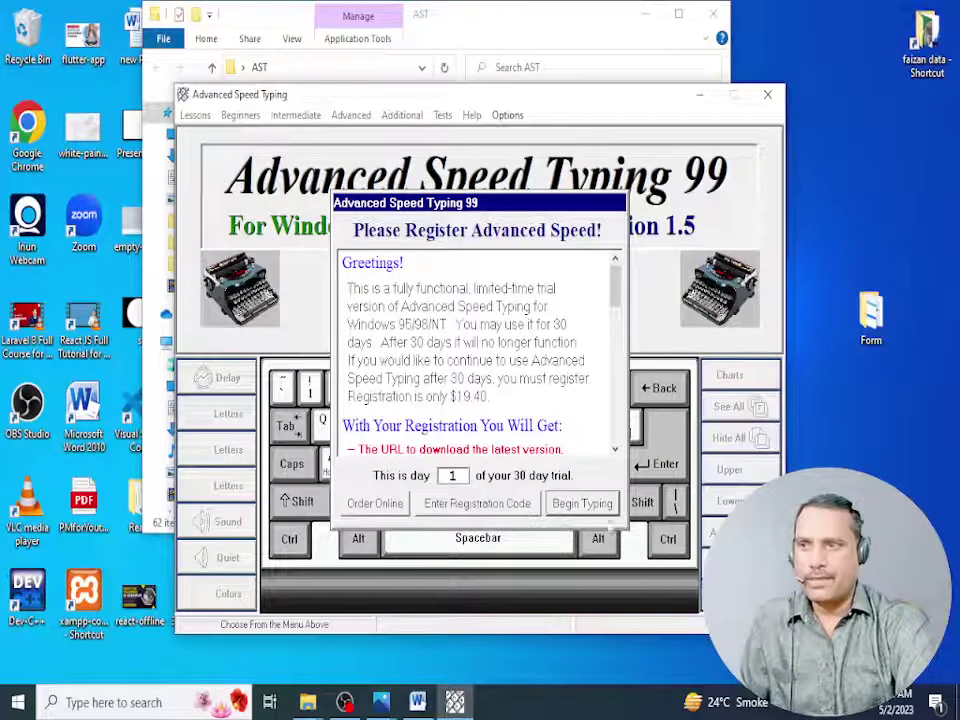
{"action": "key", "text": "Return"}
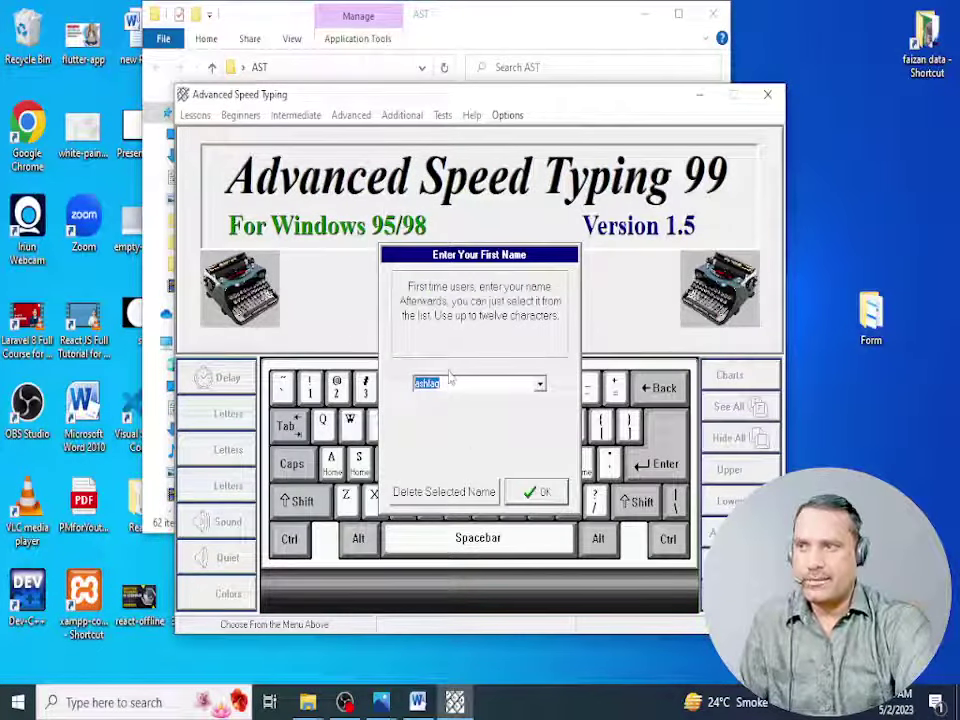
{"action": "key", "text": "Return"}
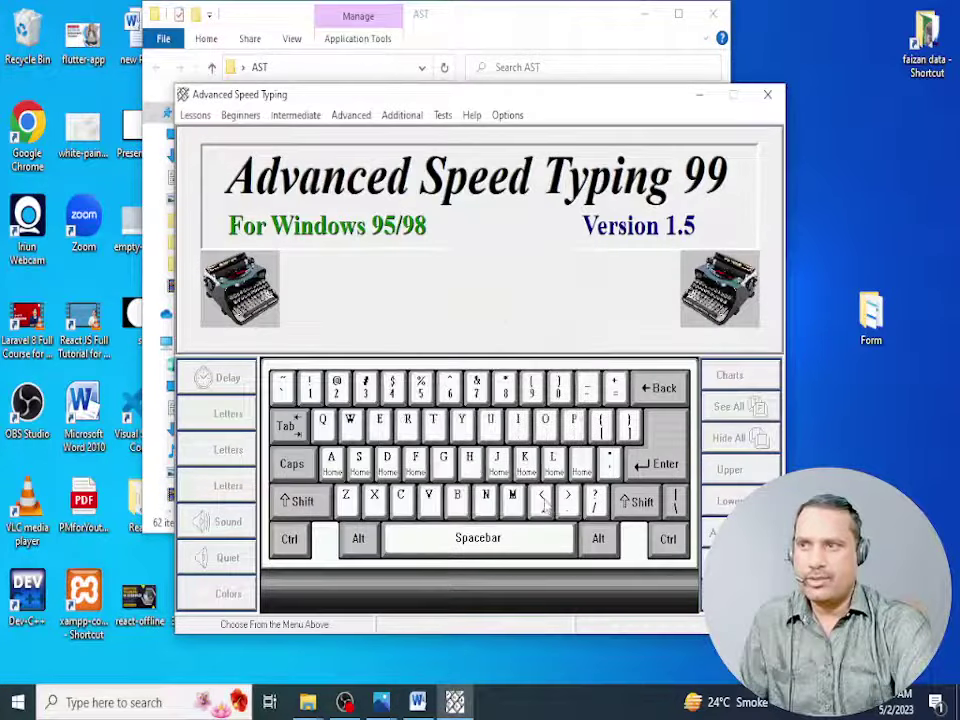
- Open Lesson 1's Exercise 1: Home Row, then close the lessons window and program
{"action": "left_click", "coordinate": [197, 116]}
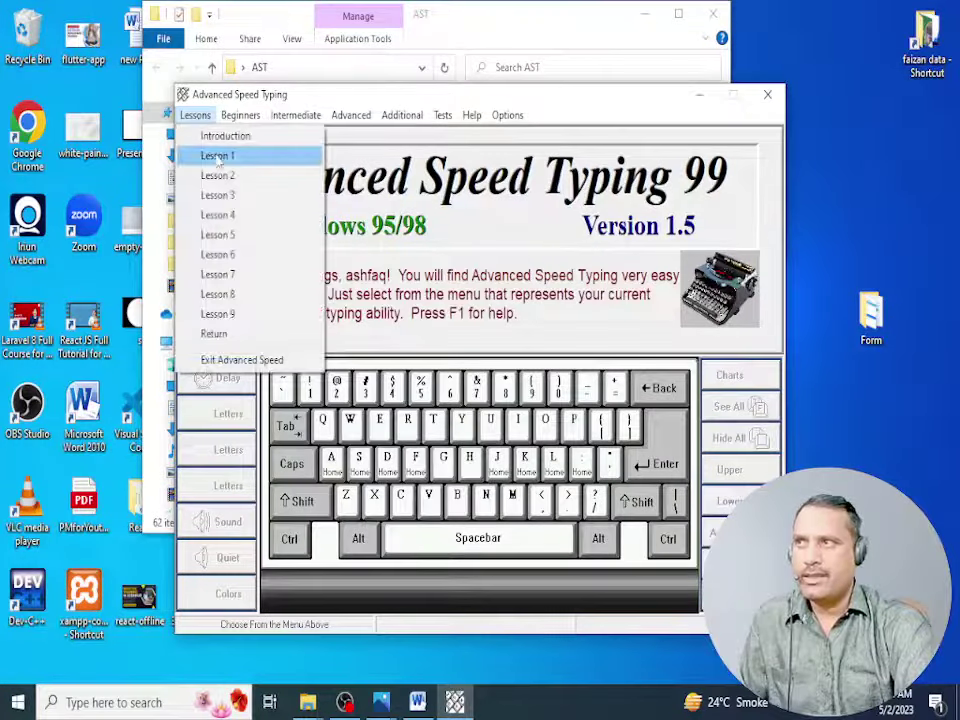
{"action": "left_click", "coordinate": [212, 155]}
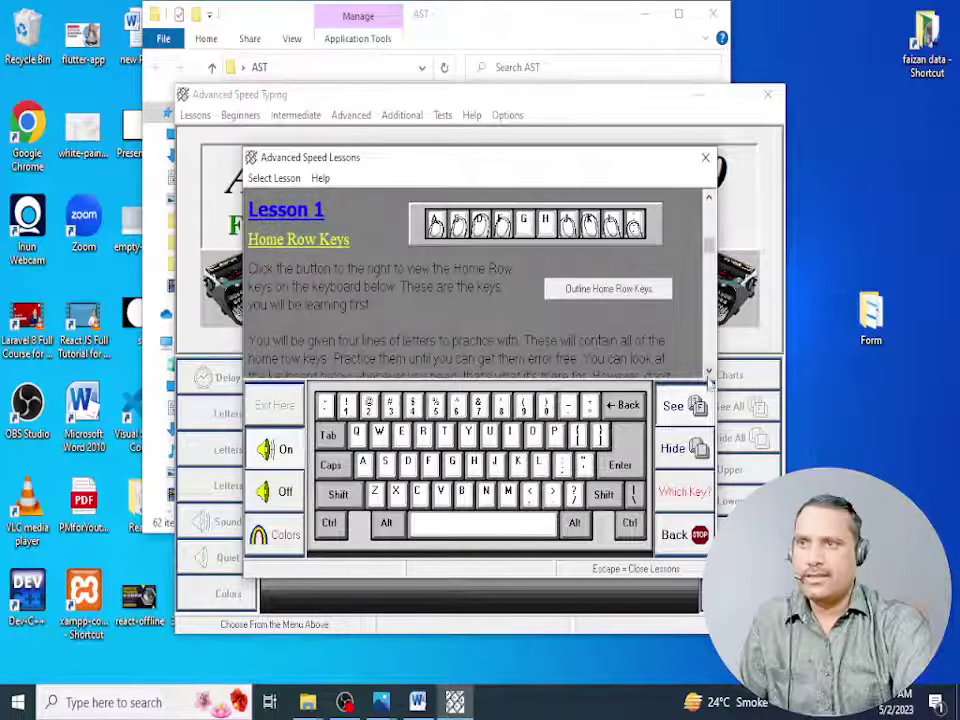
{"action": "scroll", "coordinate": [560, 320], "scroll_direction": "down", "scroll_amount": 2}
{"action": "scroll", "coordinate": [600, 335], "scroll_direction": "down", "scroll_amount": 3}
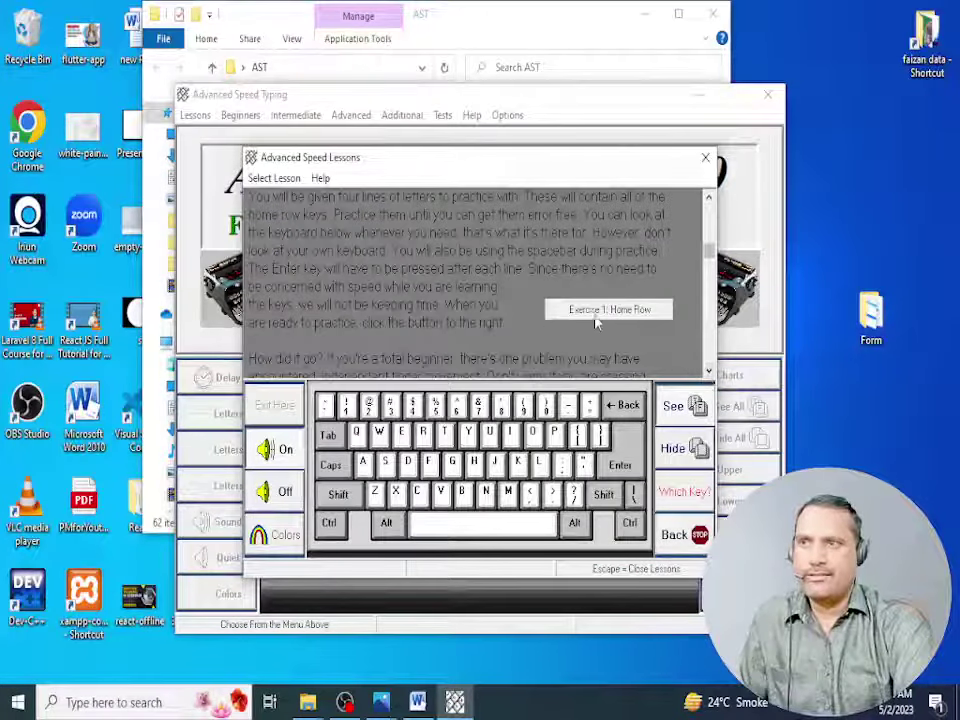
{"action": "left_click", "coordinate": [605, 310]}
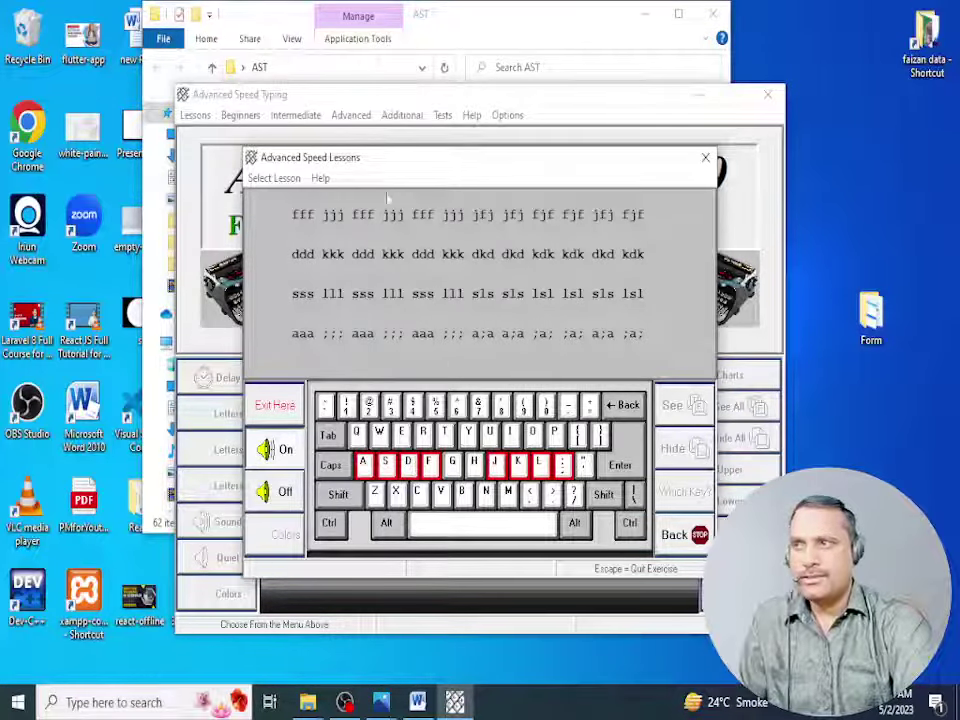
{"action": "left_click", "coordinate": [705, 157]}
{"action": "left_click", "coordinate": [767, 94]}
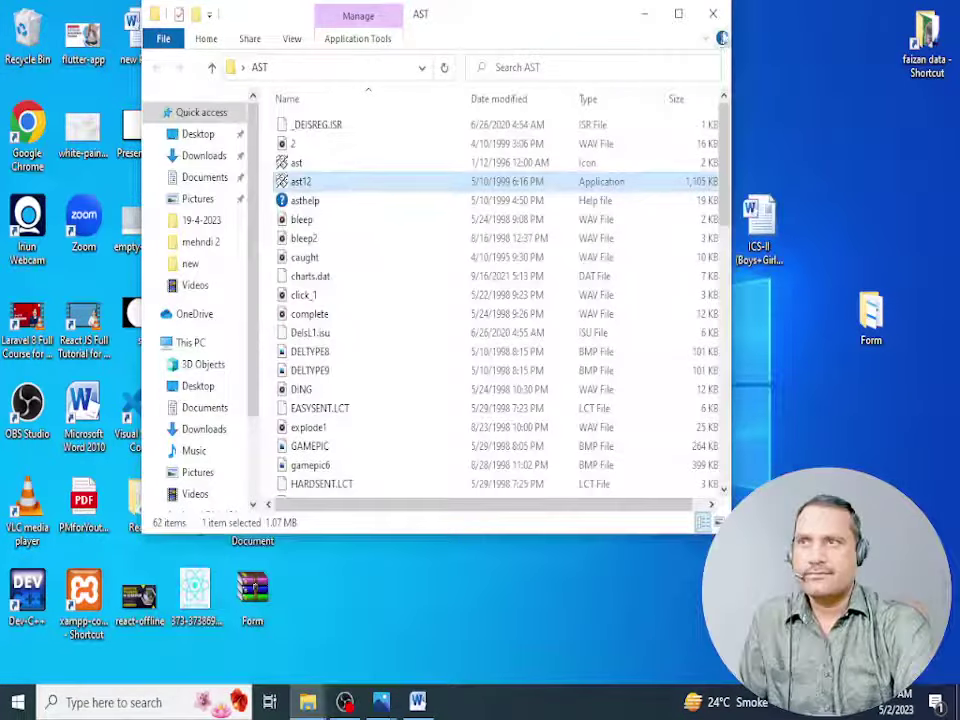
- Close the AST folder window and extract the AST archive onto the desktop again
{"action": "left_click", "coordinate": [713, 13]}
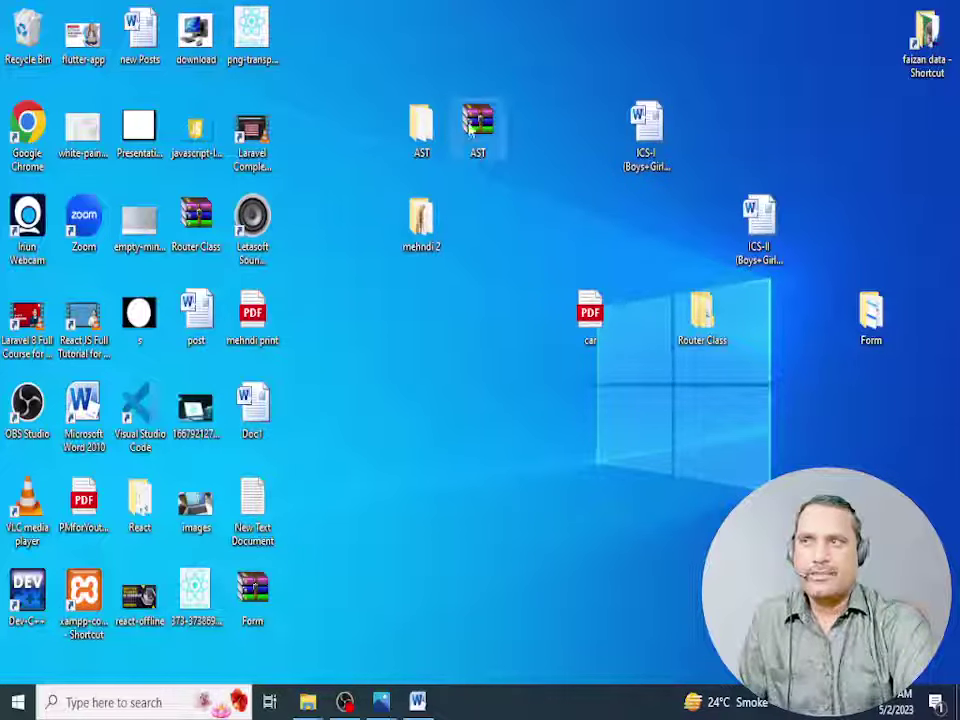
{"action": "right_click", "coordinate": [470, 124]}
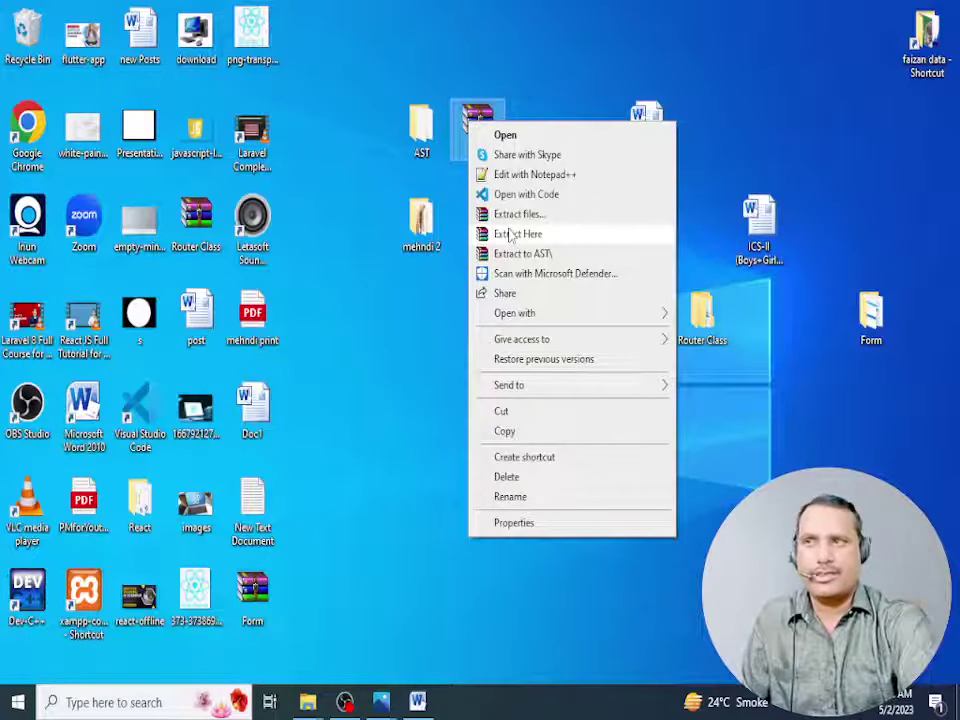
{"action": "left_click", "coordinate": [510, 233]}
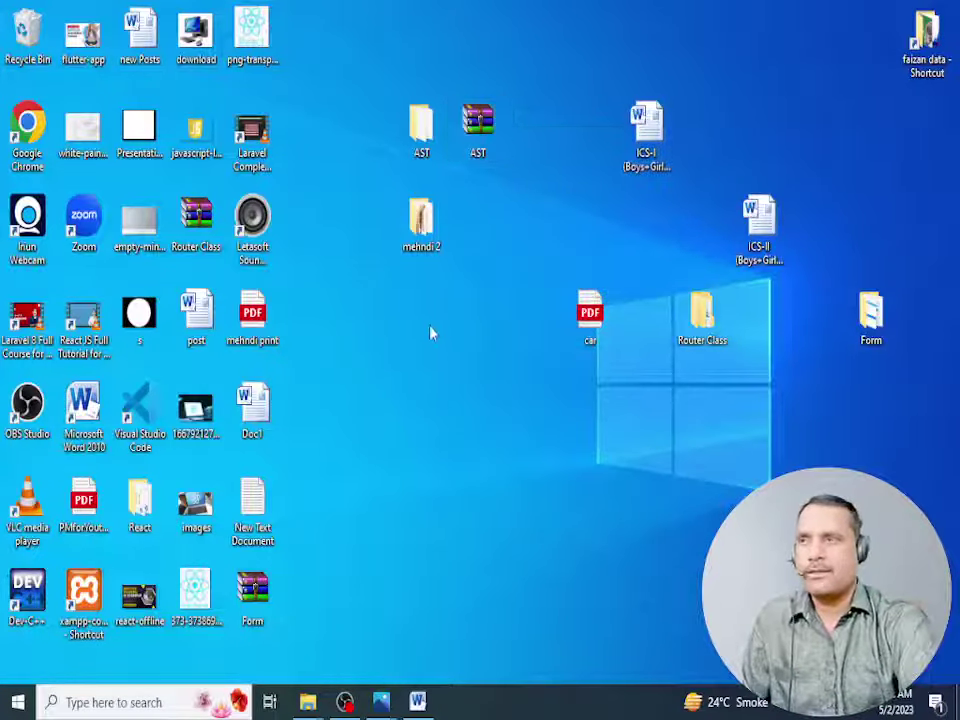
- Send ast12 to the desktop as a shortcut and place it beside mehndi 2
{"action": "double_click", "coordinate": [422, 135]}
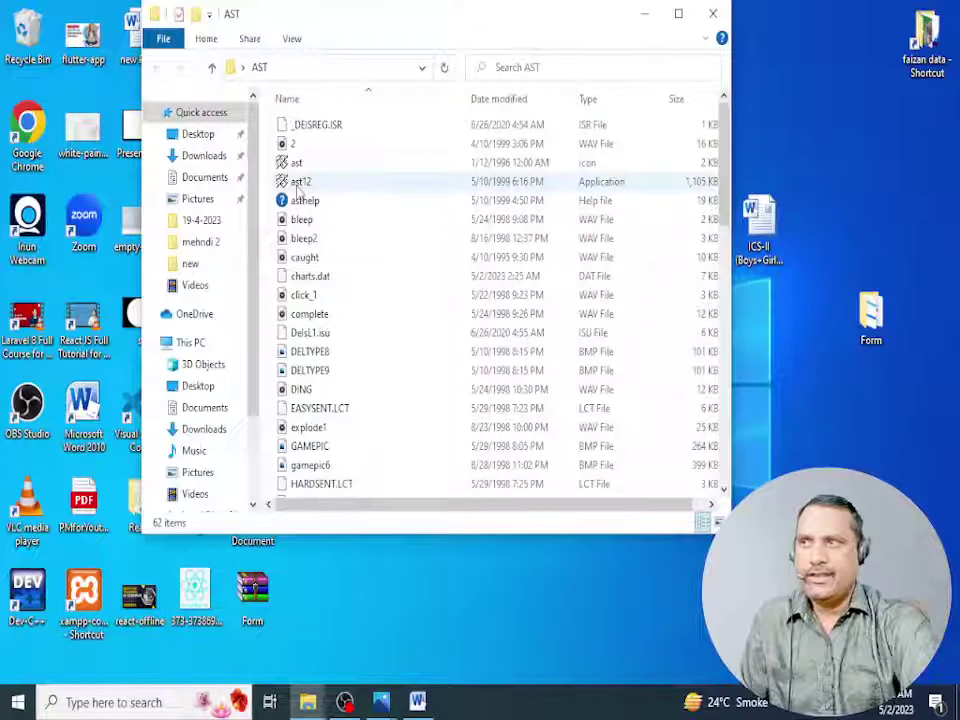
{"action": "right_click", "coordinate": [299, 186]}
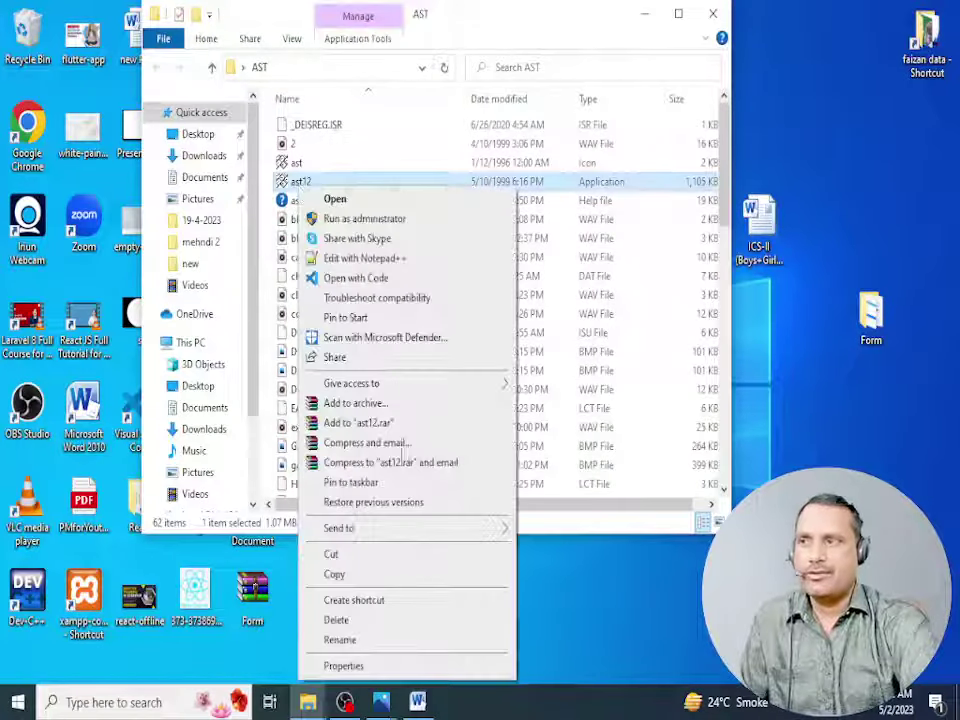
{"action": "mouse_move", "coordinate": [337, 533]}
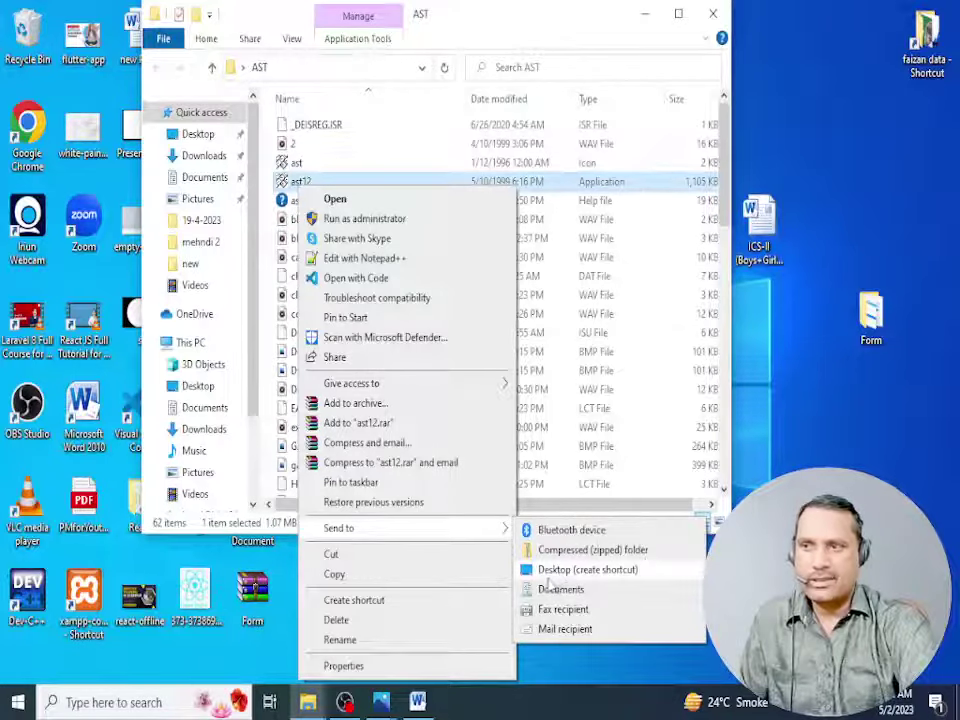
{"action": "left_click", "coordinate": [562, 570]}
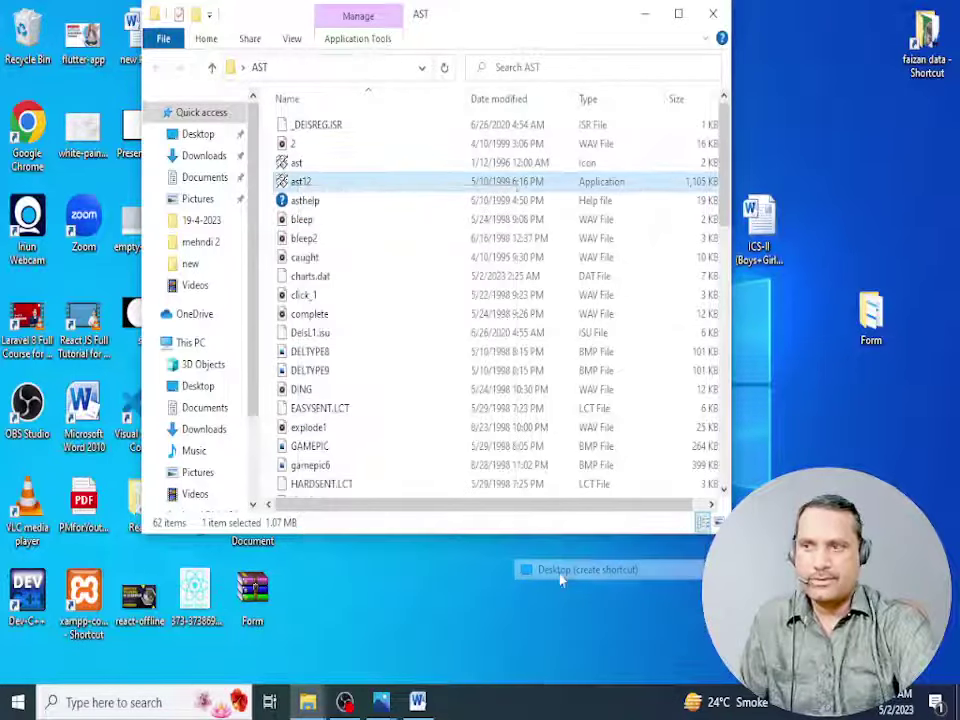
{"action": "left_click", "coordinate": [713, 13]}
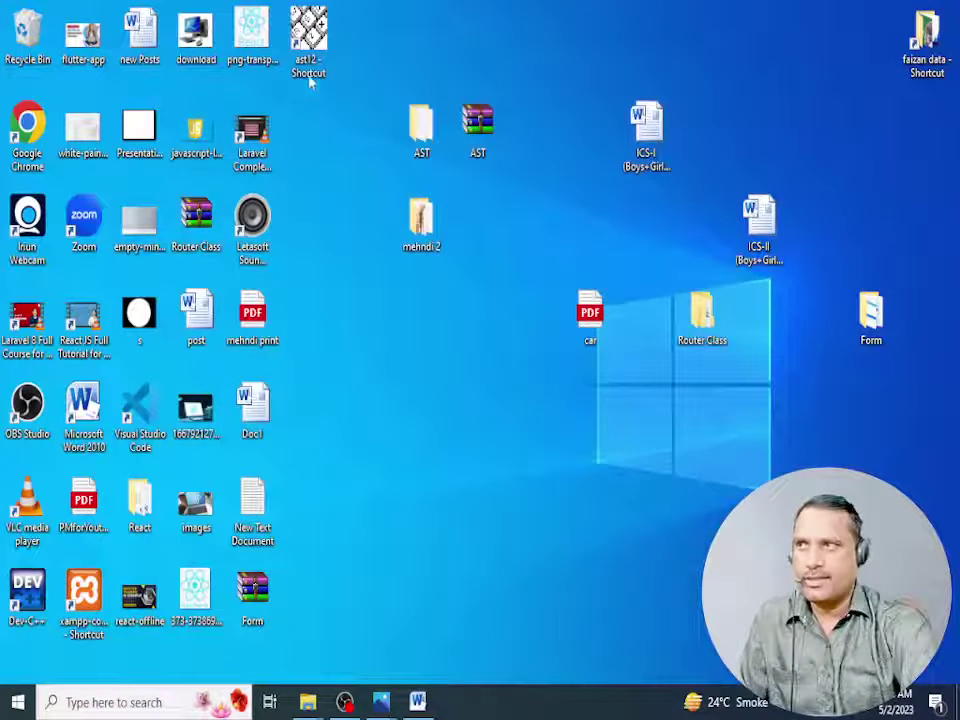
{"action": "left_click_drag", "start_coordinate": [311, 70], "coordinate": [535, 258]}
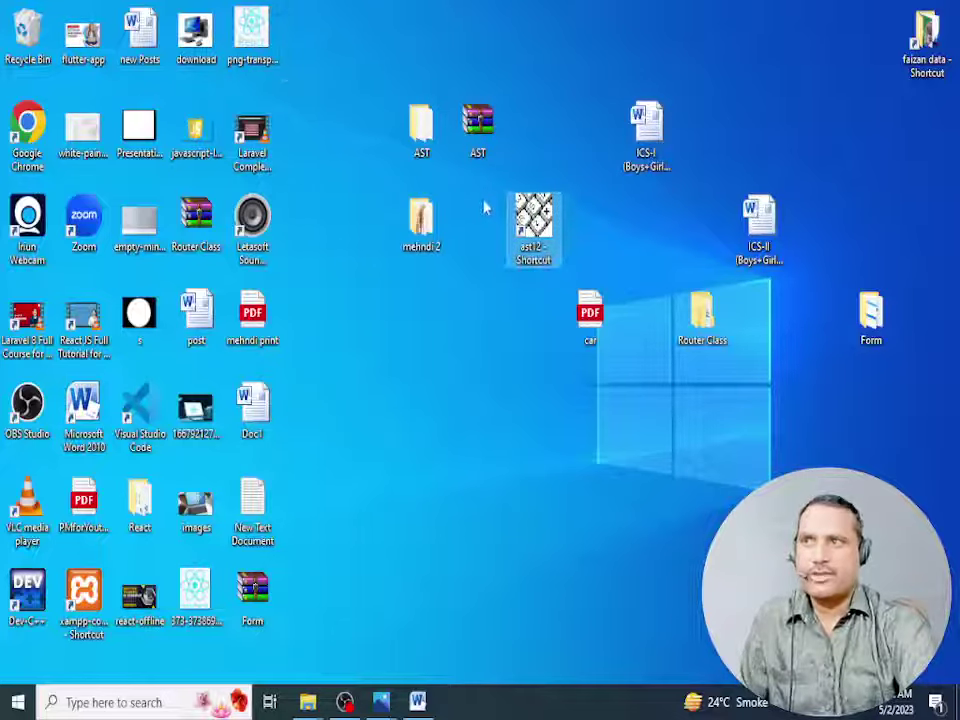
- Launch ast12 from its desktop shortcut, pass the start prompts, and open Lesson 1, Home Row Keys
{"action": "double_click", "coordinate": [538, 222]}
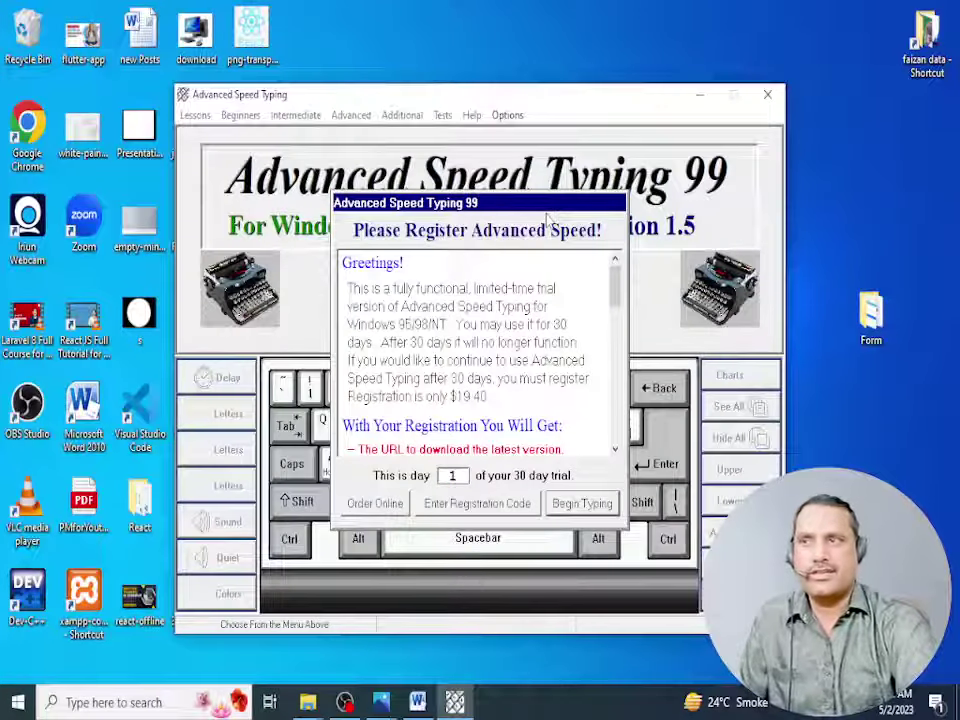
{"action": "left_click", "coordinate": [597, 504]}
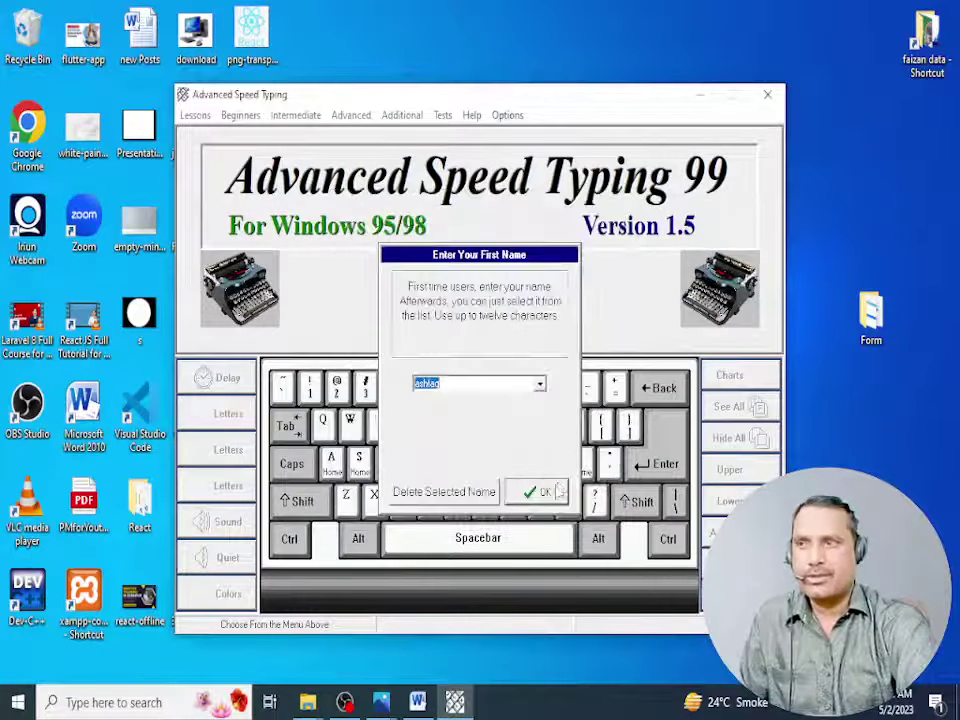
{"action": "left_click", "coordinate": [536, 491]}
{"action": "left_click", "coordinate": [197, 115]}
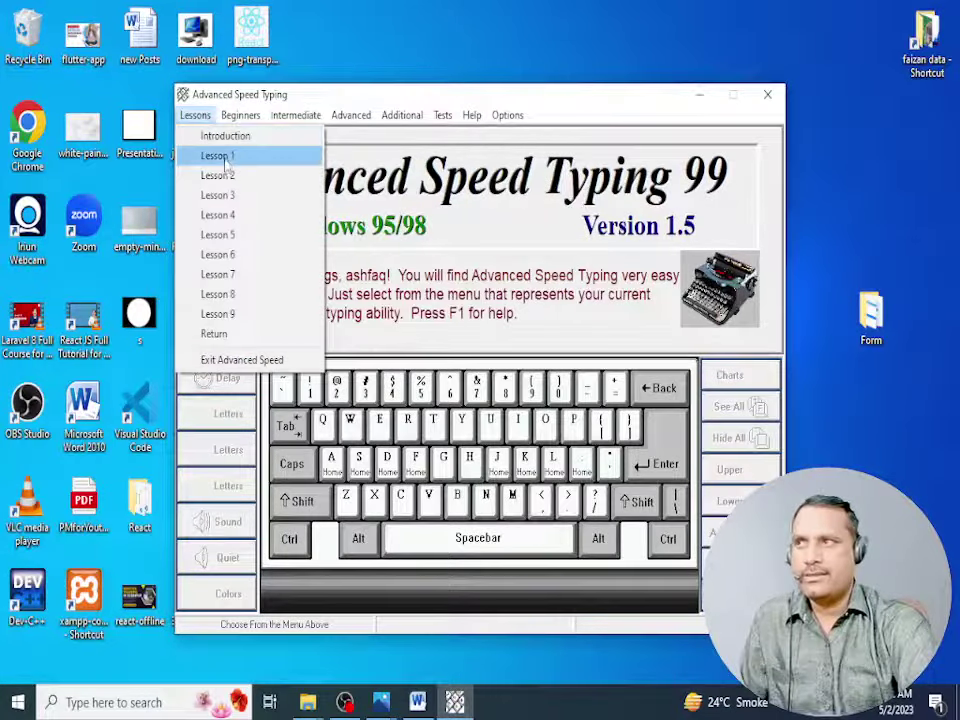
{"action": "left_click", "coordinate": [214, 154]}
{"action": "scroll", "coordinate": [610, 325], "scroll_direction": "down", "scroll_amount": 5}
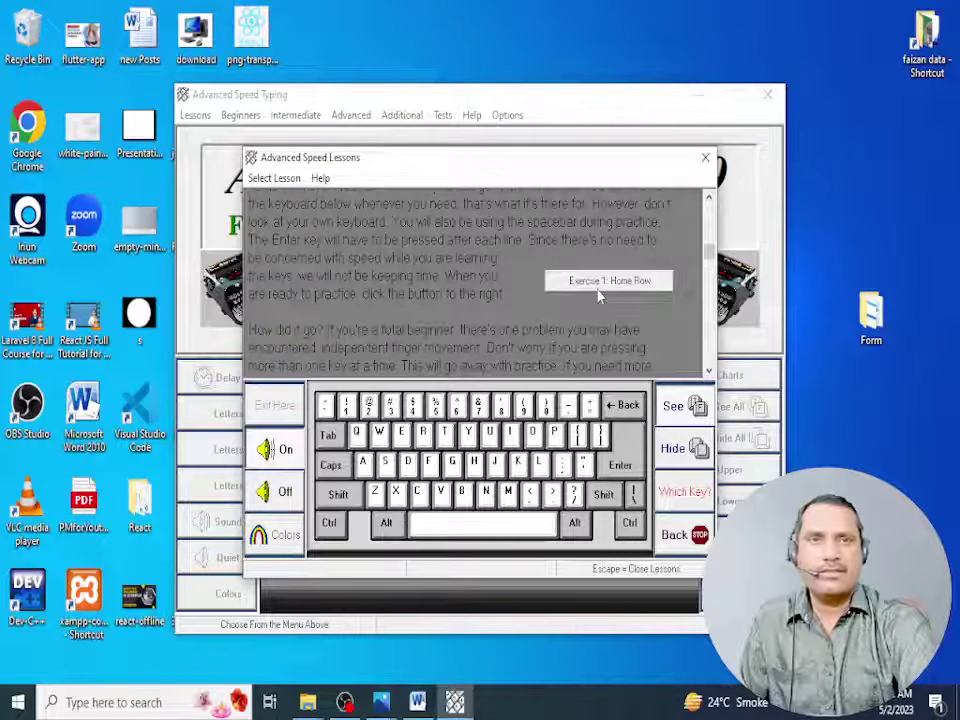
- Start the Exercise 1: Home Row drill in the Lesson 1 window
{"action": "left_click", "coordinate": [607, 283]}
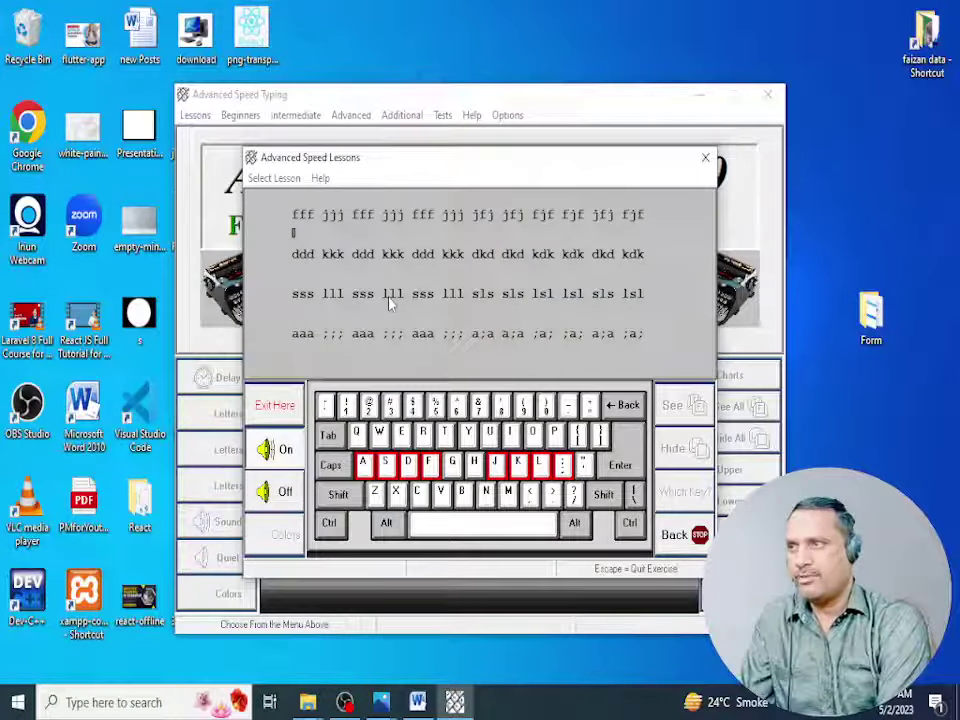
- Type the fjf and dkd home-row drill lines, ending each with Enter, then begin the sls line
{"action": "type", "text": "fff"}
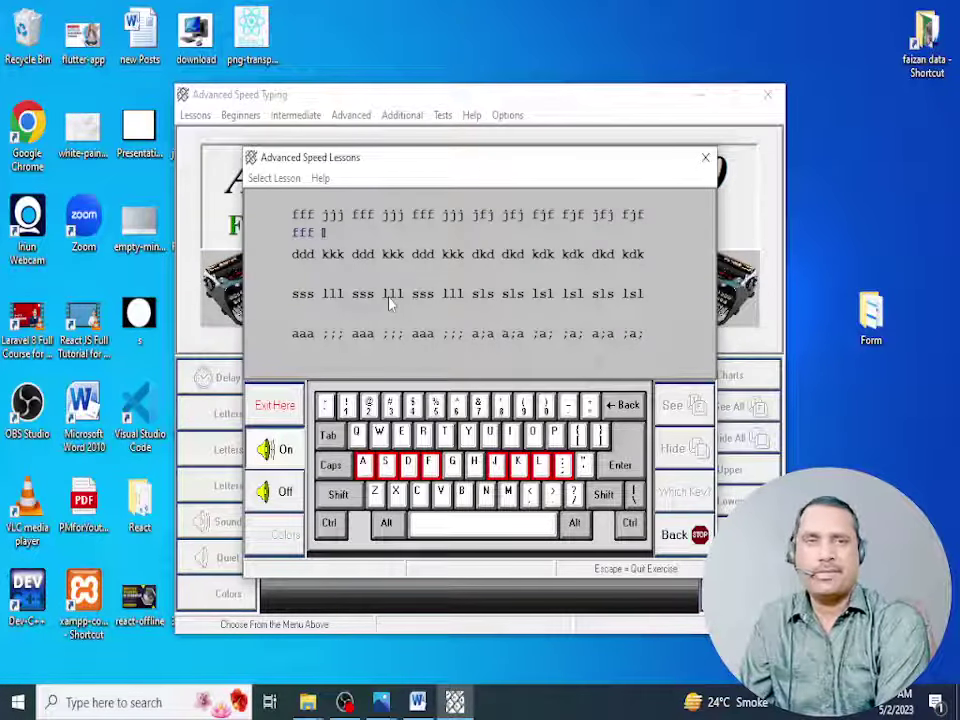
{"action": "type", "text": " jjj "}
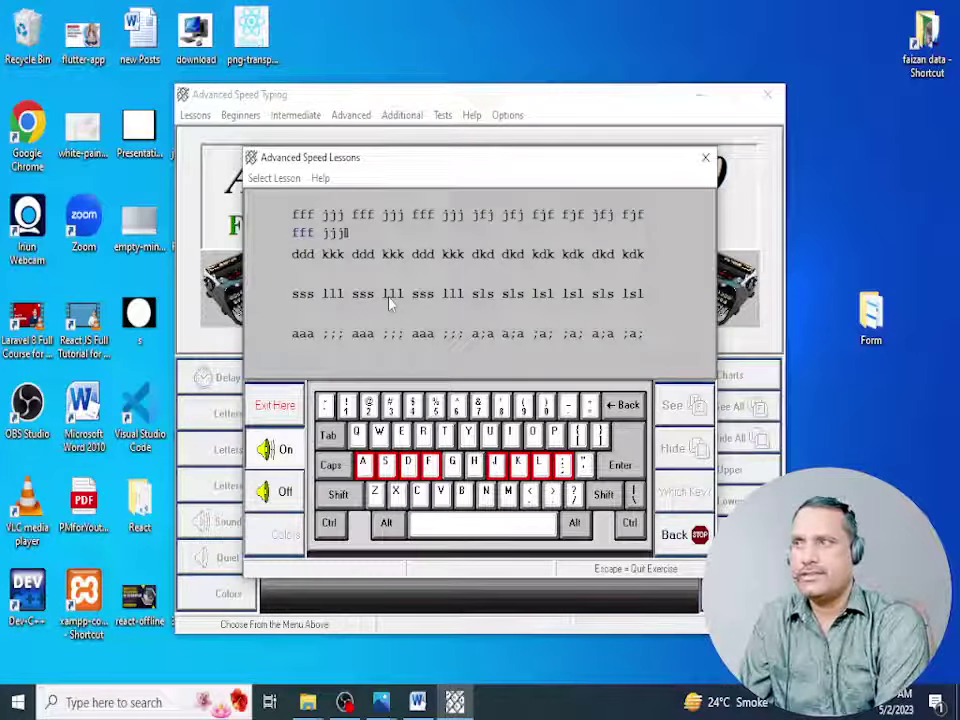
{"action": "type", "text": "f"}
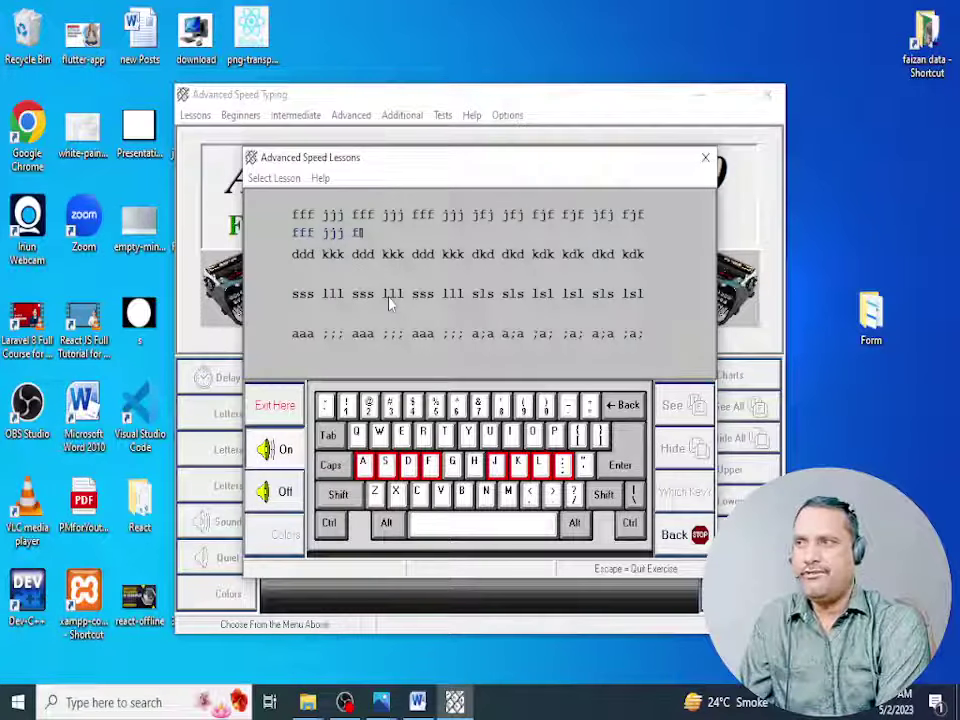
{"action": "type", "text": "ff"}
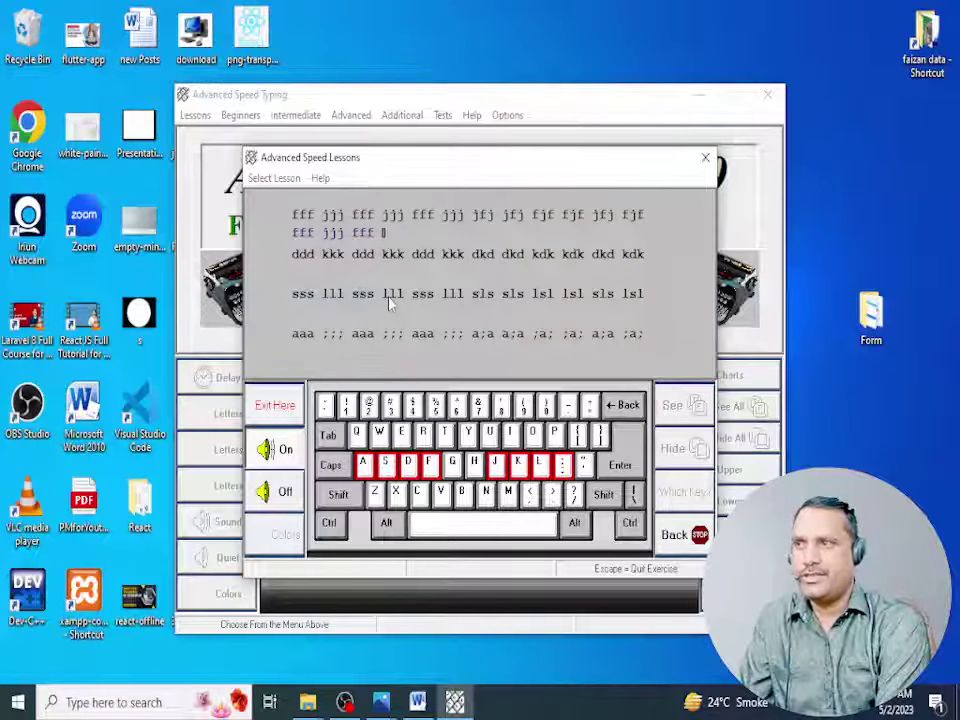
{"action": "type", "text": " jjj *"}
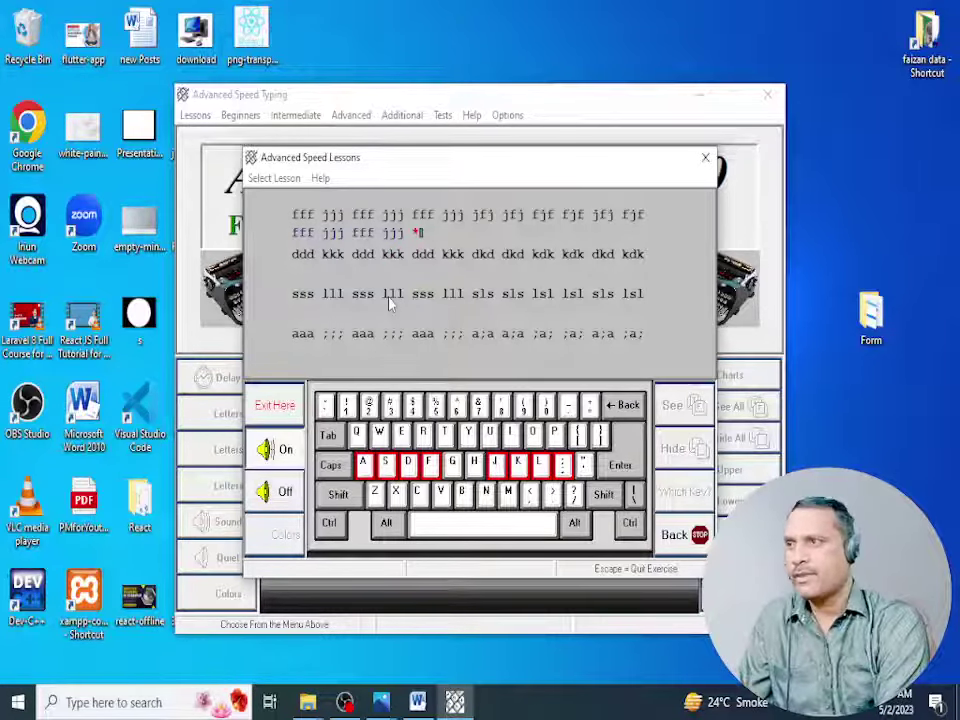
{"action": "type", "text": "ff j"}
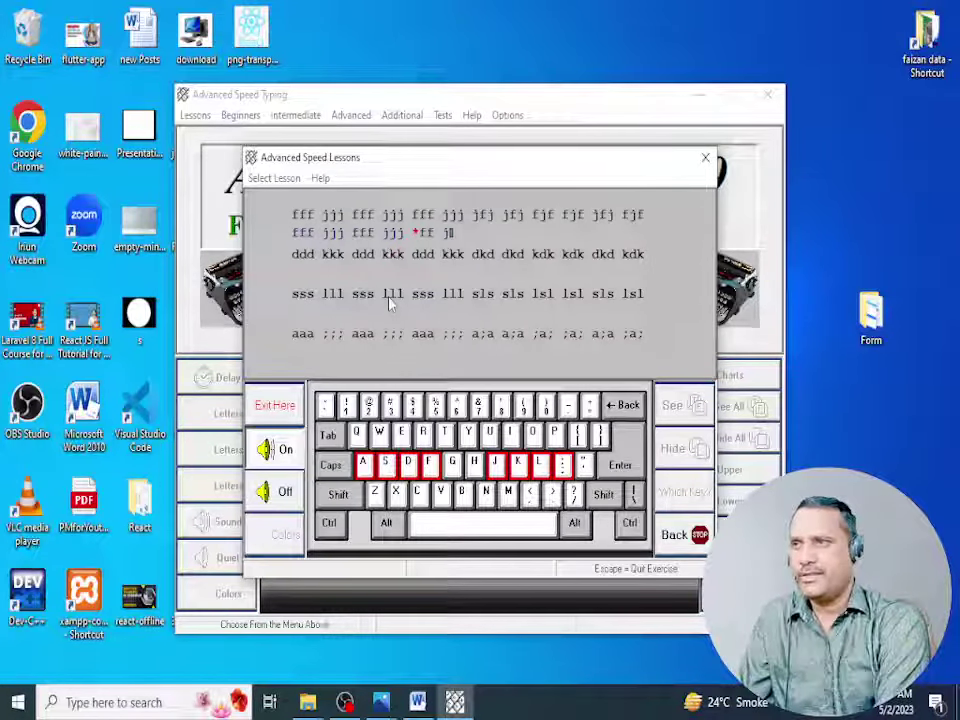
{"action": "type", "text": "jj jfj "}
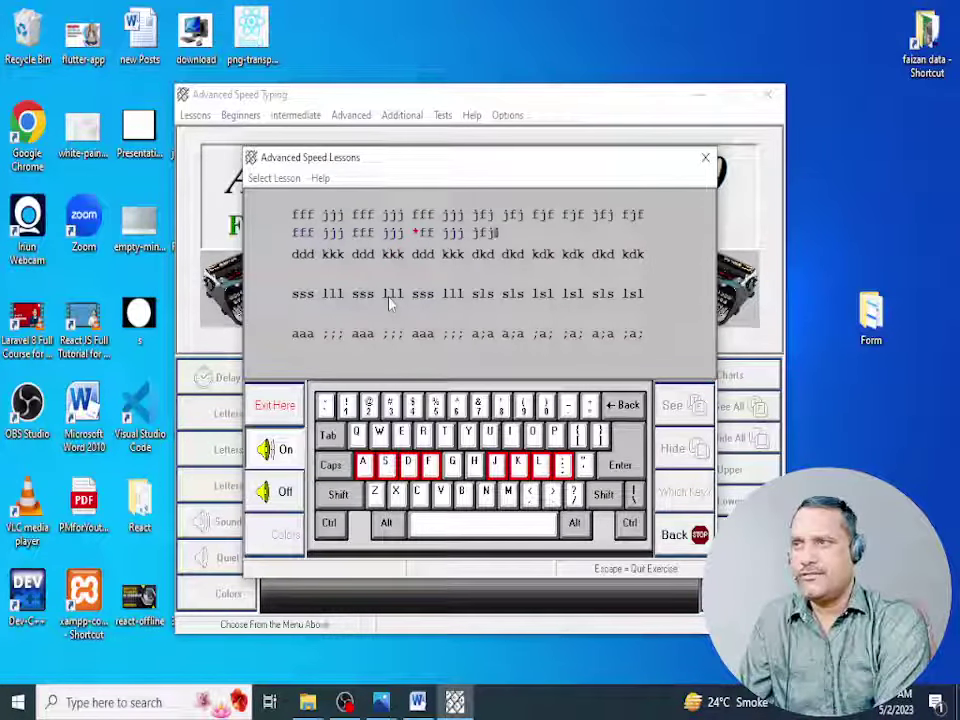
{"action": "type", "text": "jfj "}
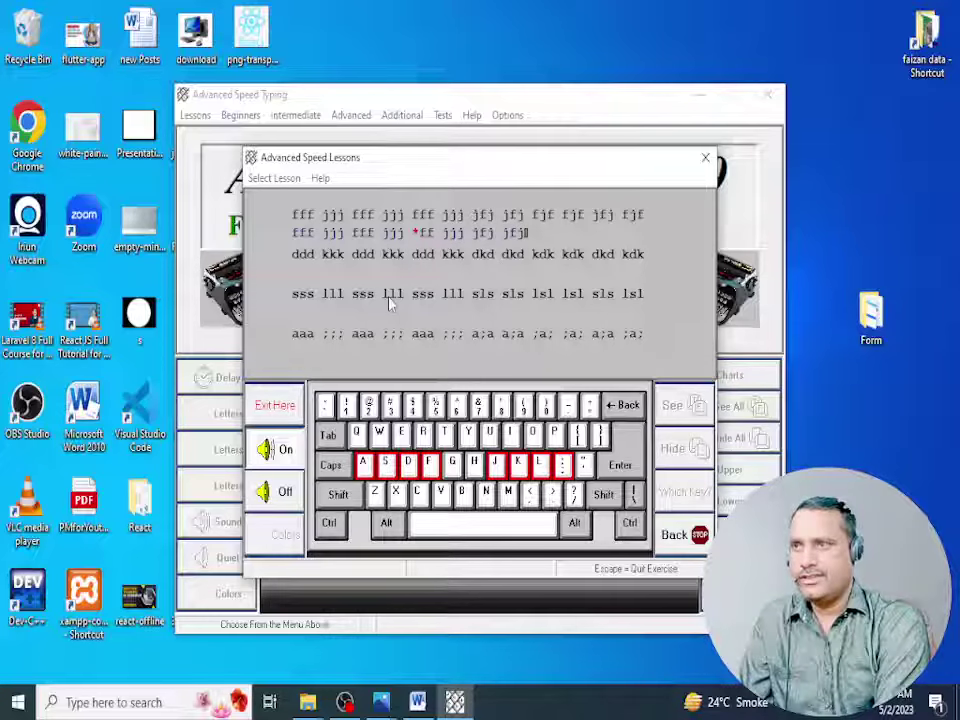
{"action": "type", "text": "fjf "}
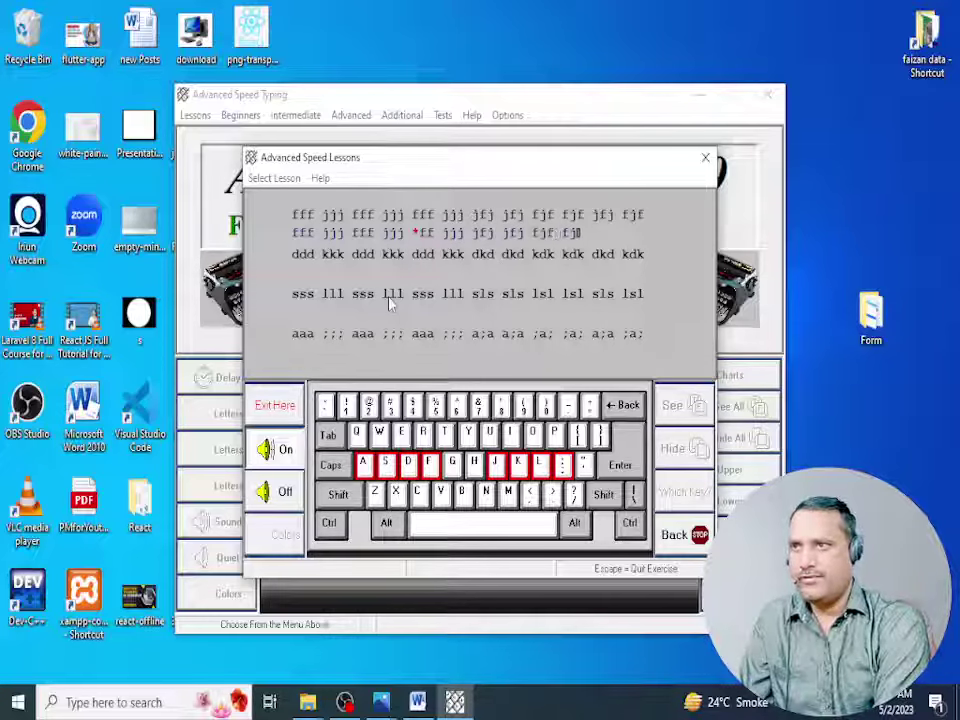
{"action": "type", "text": "fjf jfj fjf"}
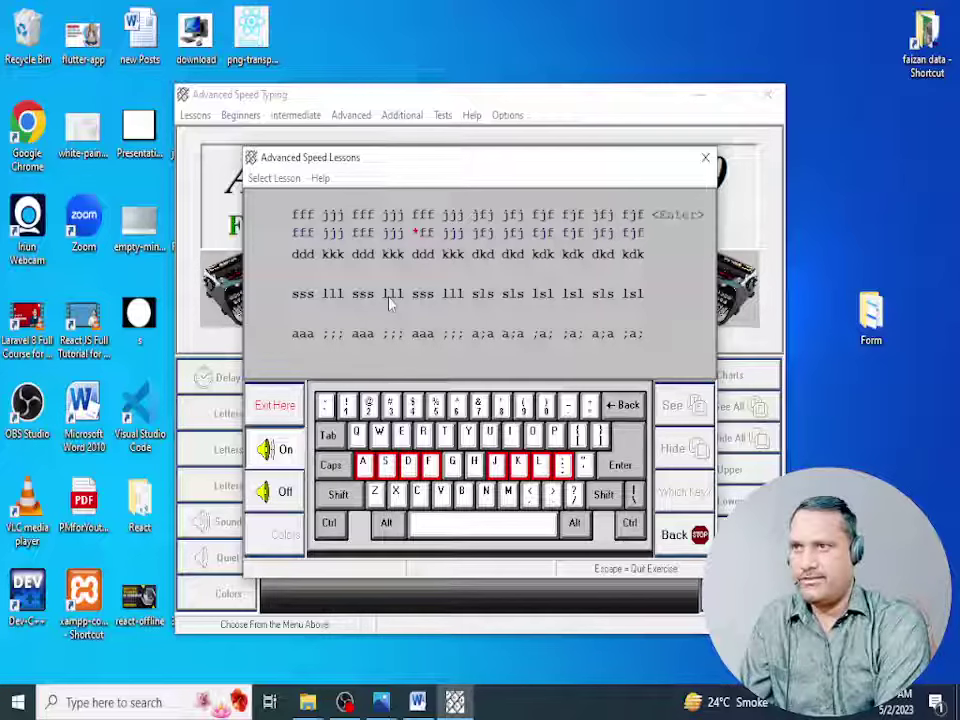
{"action": "key", "text": "Return"}
{"action": "type", "text": "ddl"}
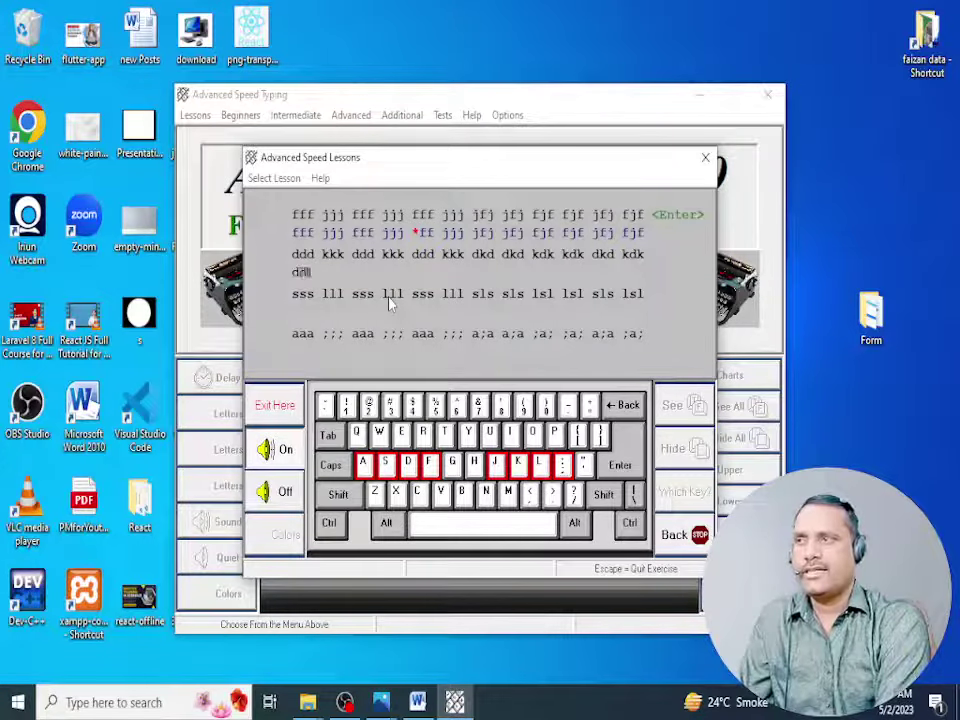
{"action": "type", "text": "d kkk "}
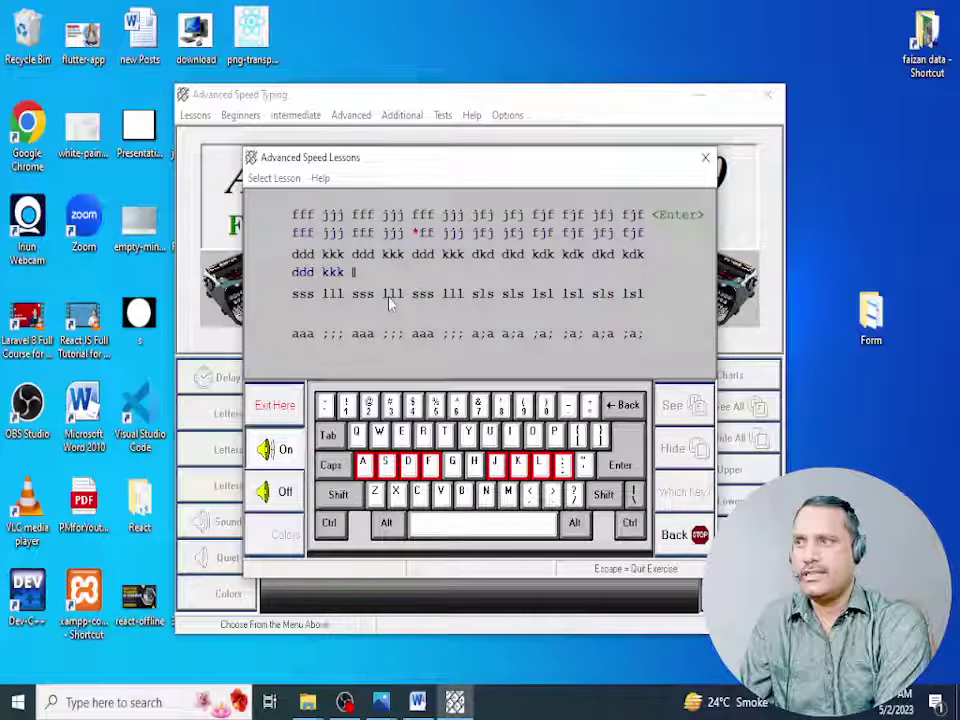
{"action": "type", "text": "ddd kk"}
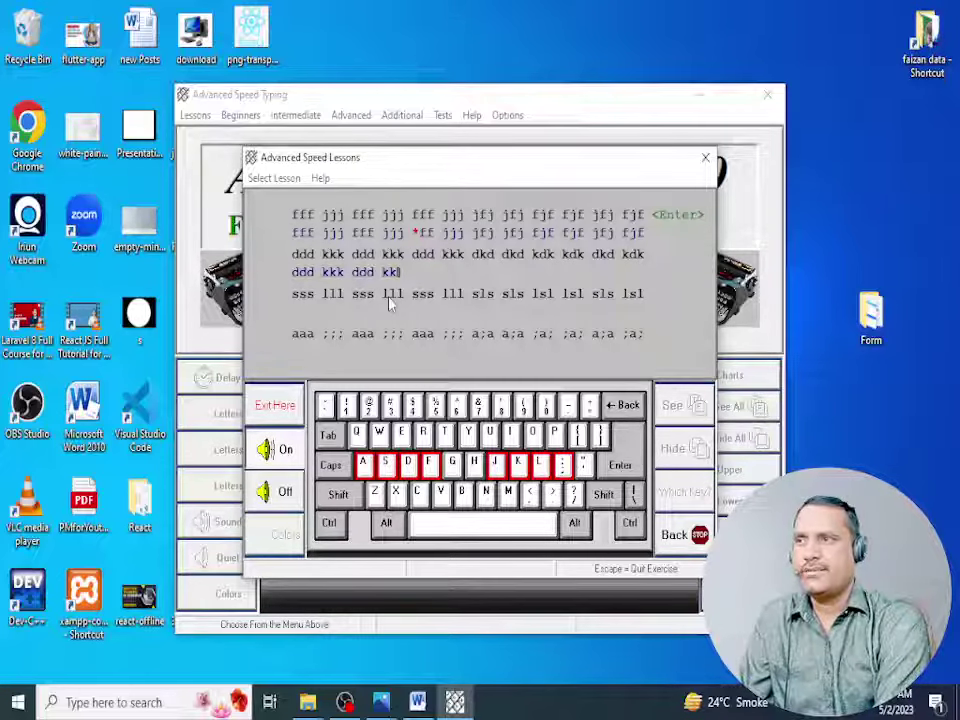
{"action": "type", "text": "k ddd "}
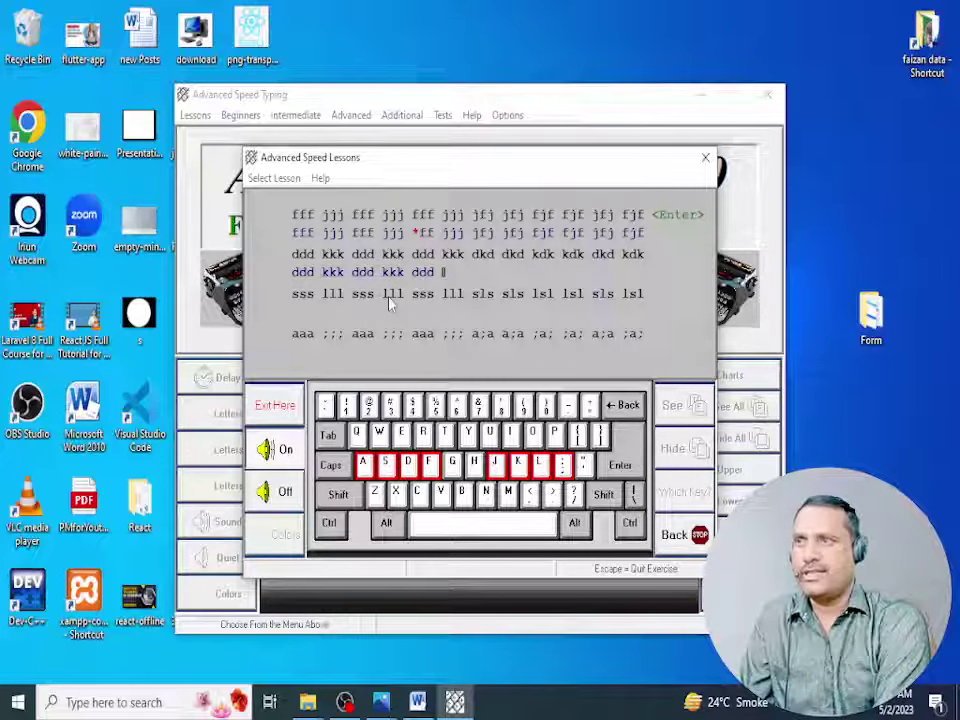
{"action": "type", "text": "kkk dk"}
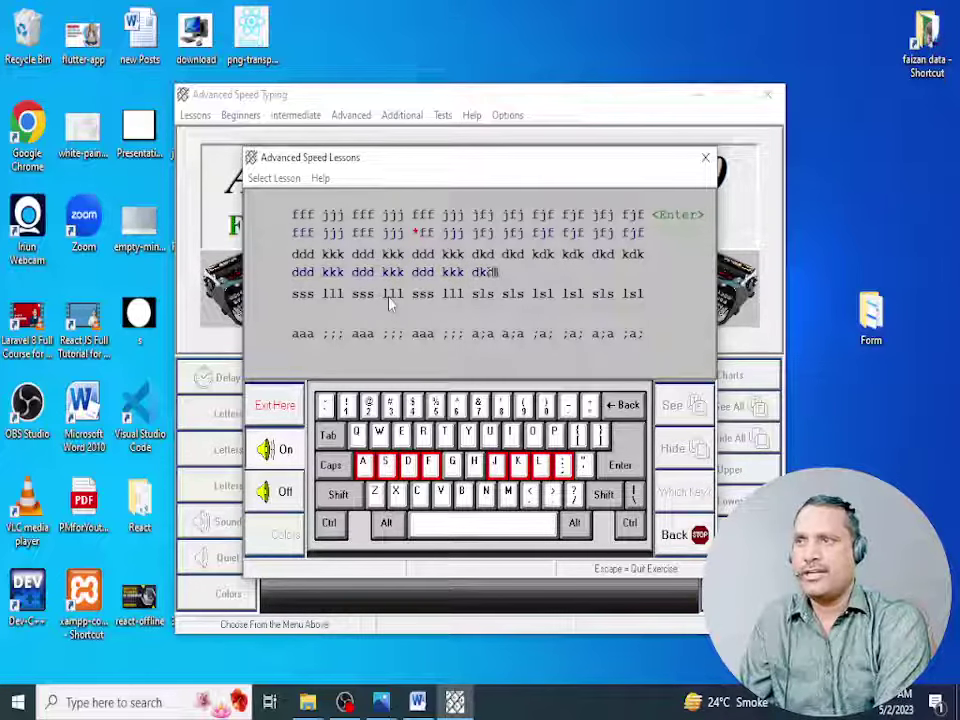
{"action": "type", "text": "d dkd kdk"}
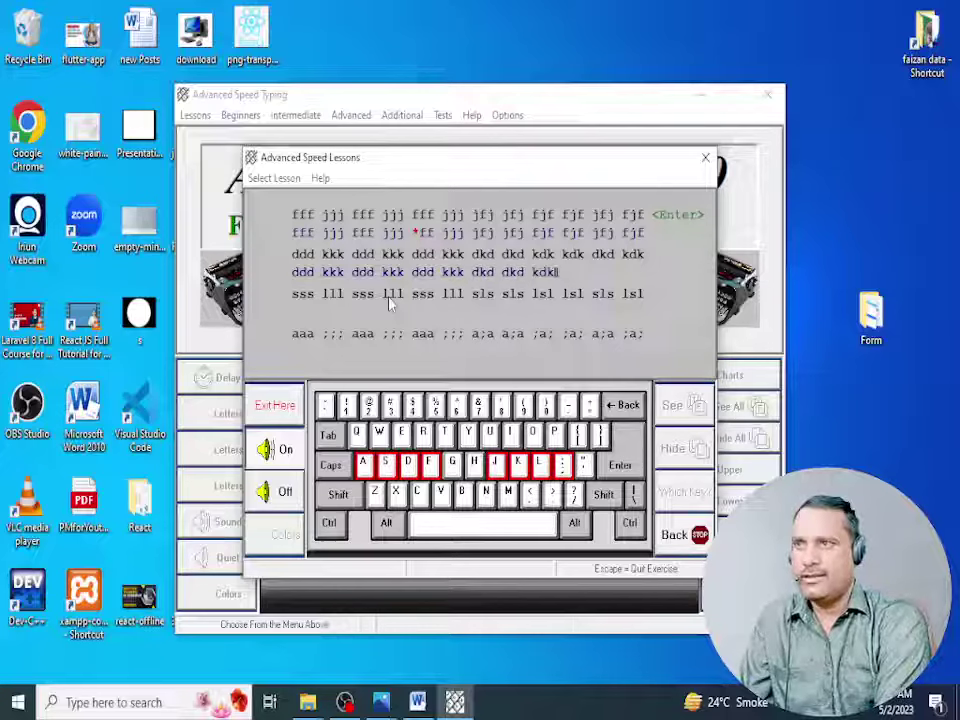
{"action": "type", "text": " kdk"}
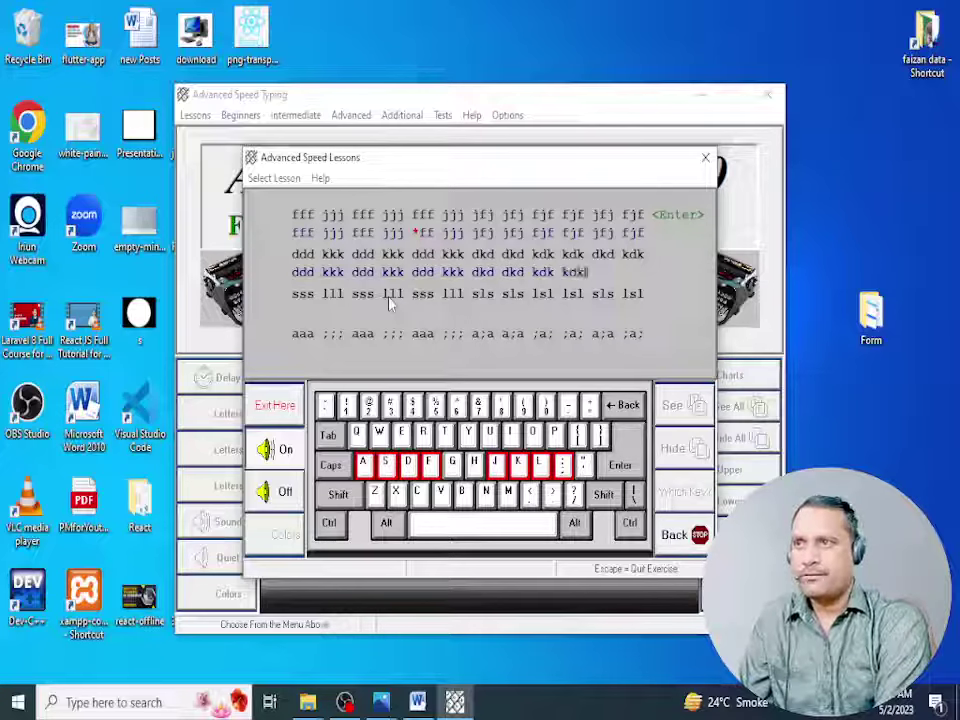
{"action": "type", "text": " d kdk"}
{"action": "key", "text": "Return"}
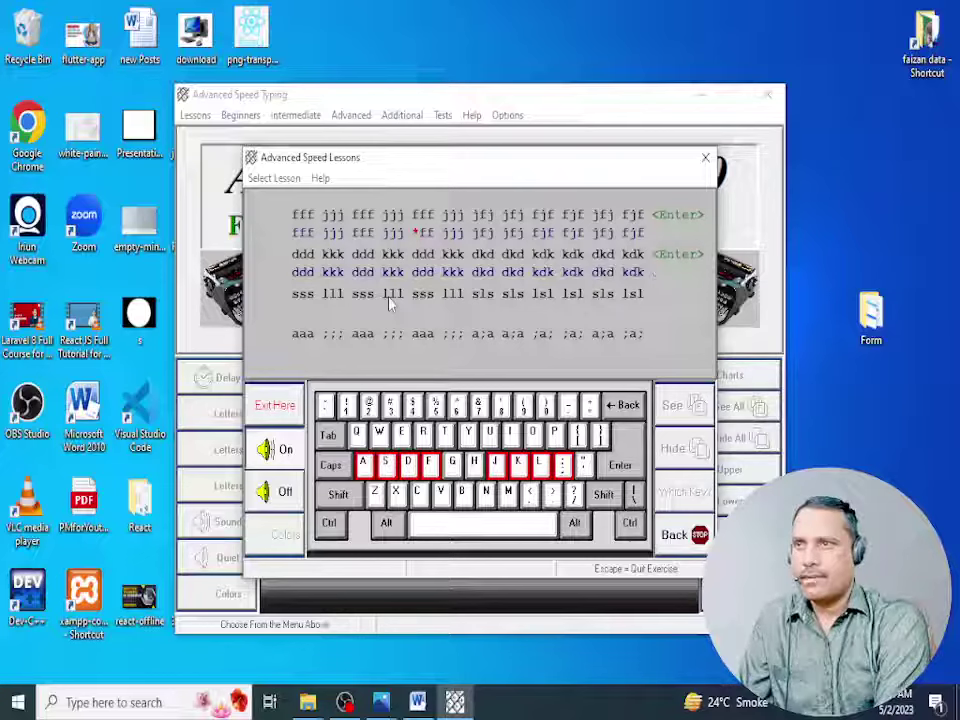
{"action": "type", "text": "sss "}
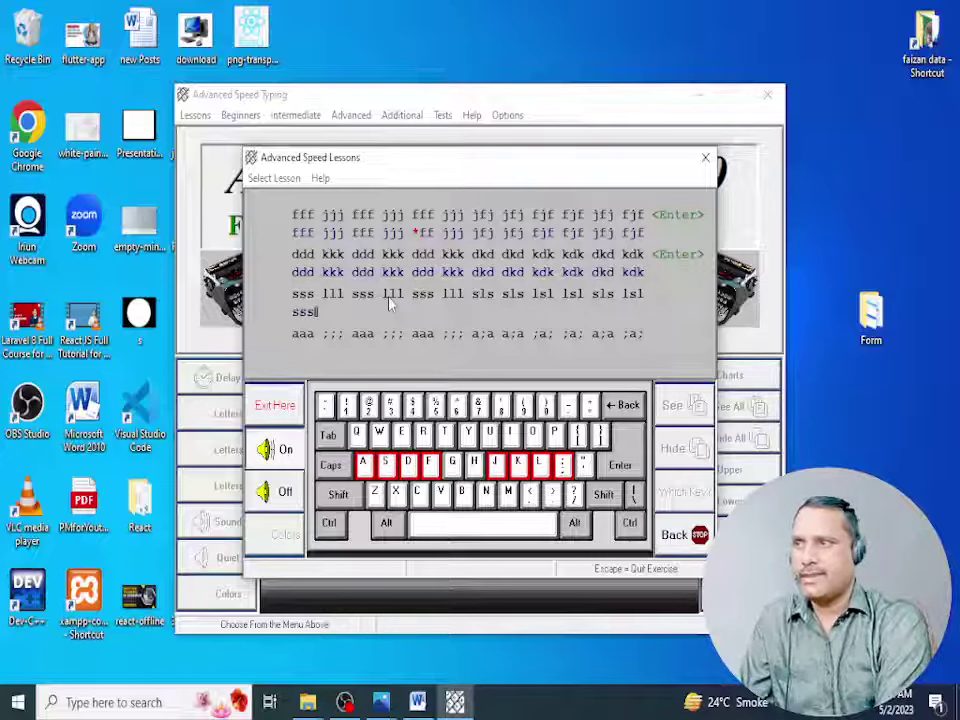
{"action": "type", "text": "lll sss ll"}
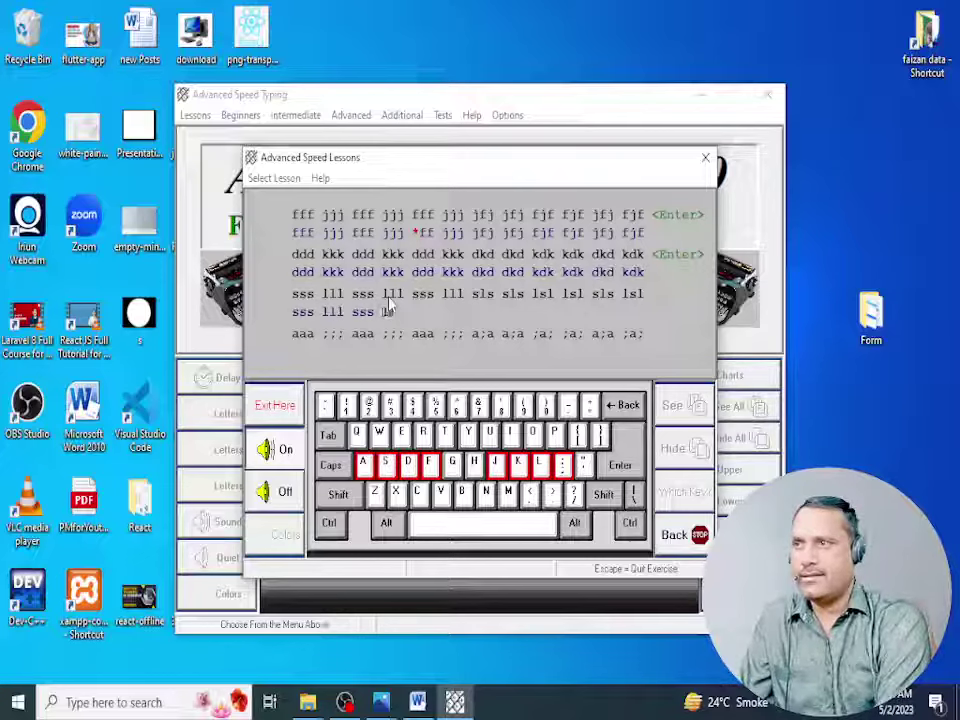
{"action": "type", "text": "l sss ll"}
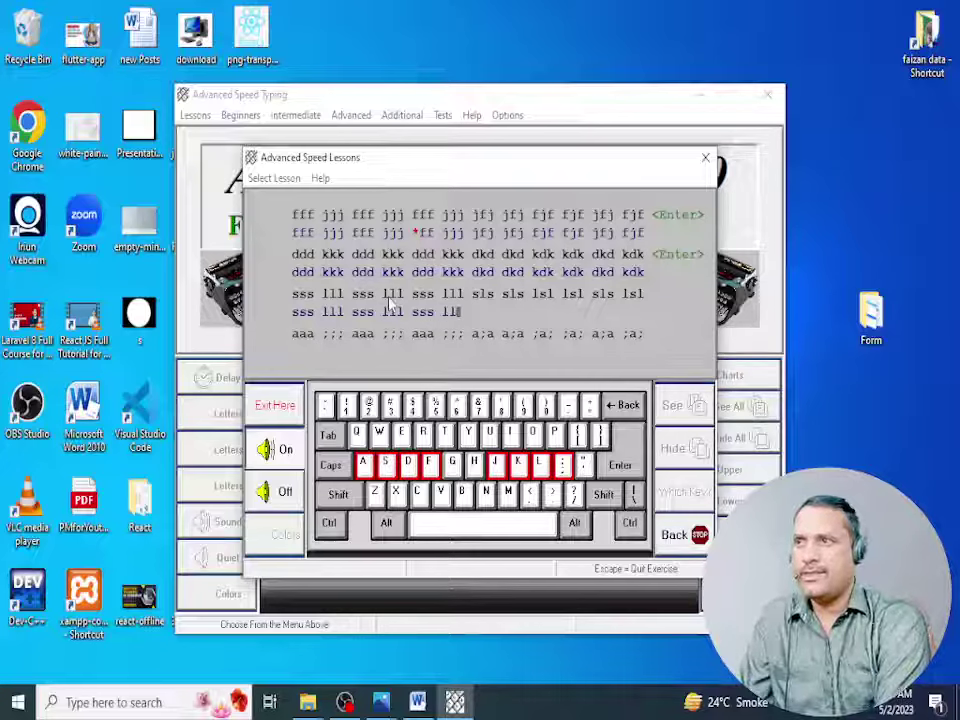
{"action": "type", "text": "l sls s"}
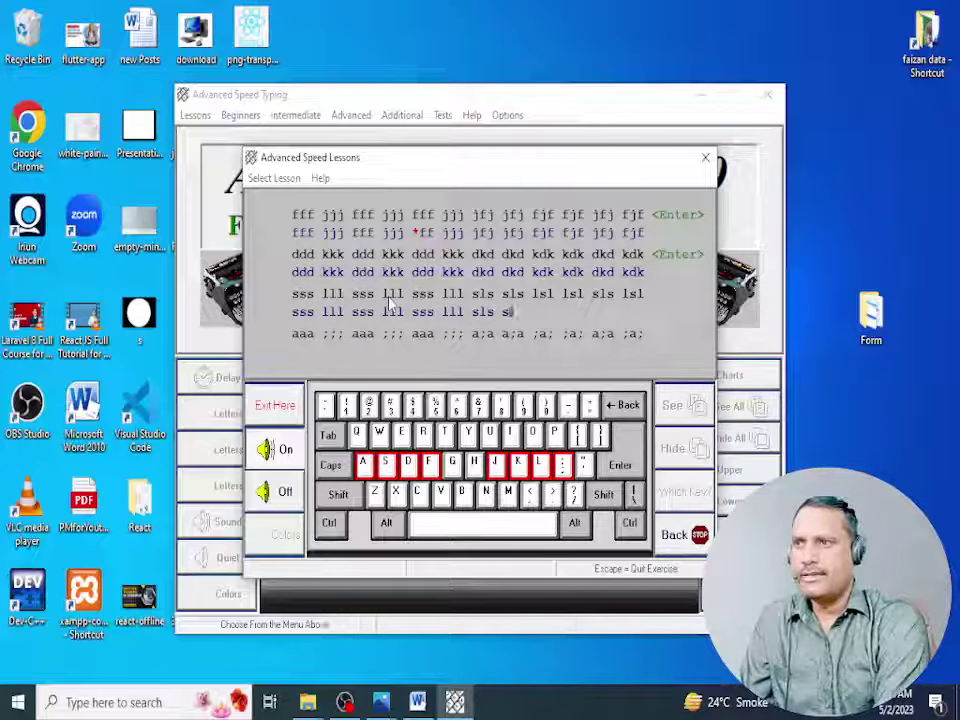
{"action": "type", "text": "ls lsl"}
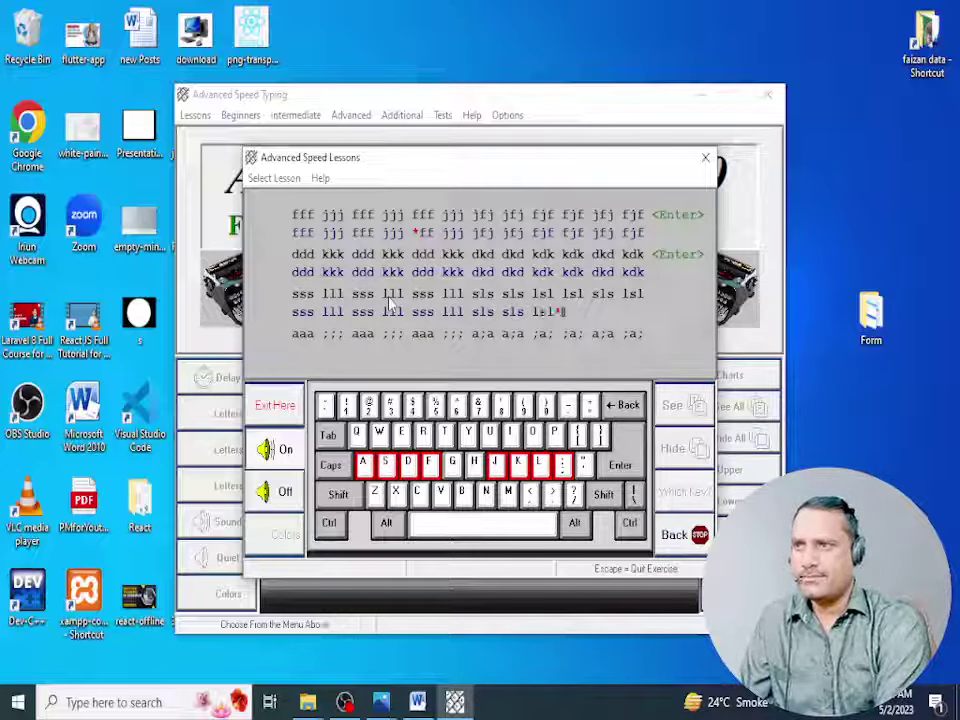
{"action": "type", "text": "***"}
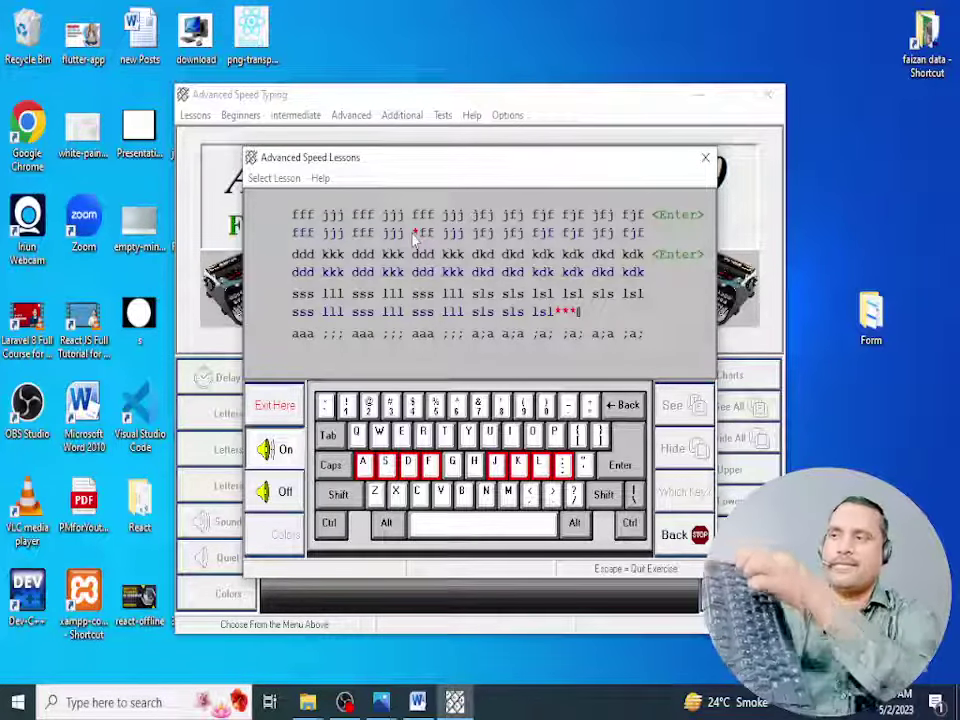
- Quit and restart the exercise, then close the Lessons window and Advanced Speed Typing 99
{"action": "key", "text": "Escape"}
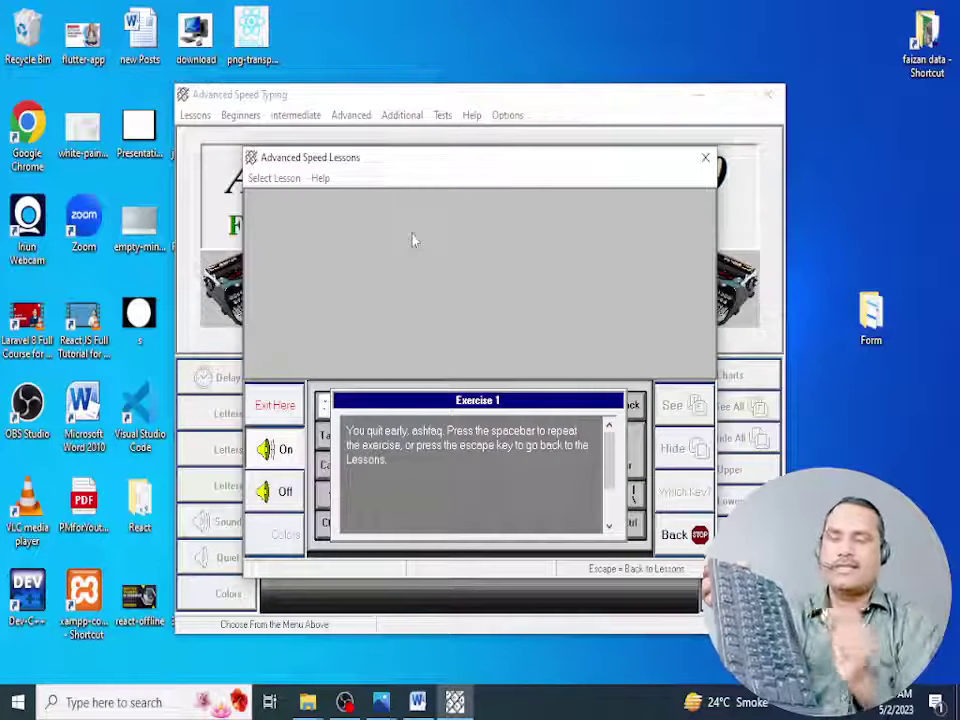
{"action": "key", "text": "space"}
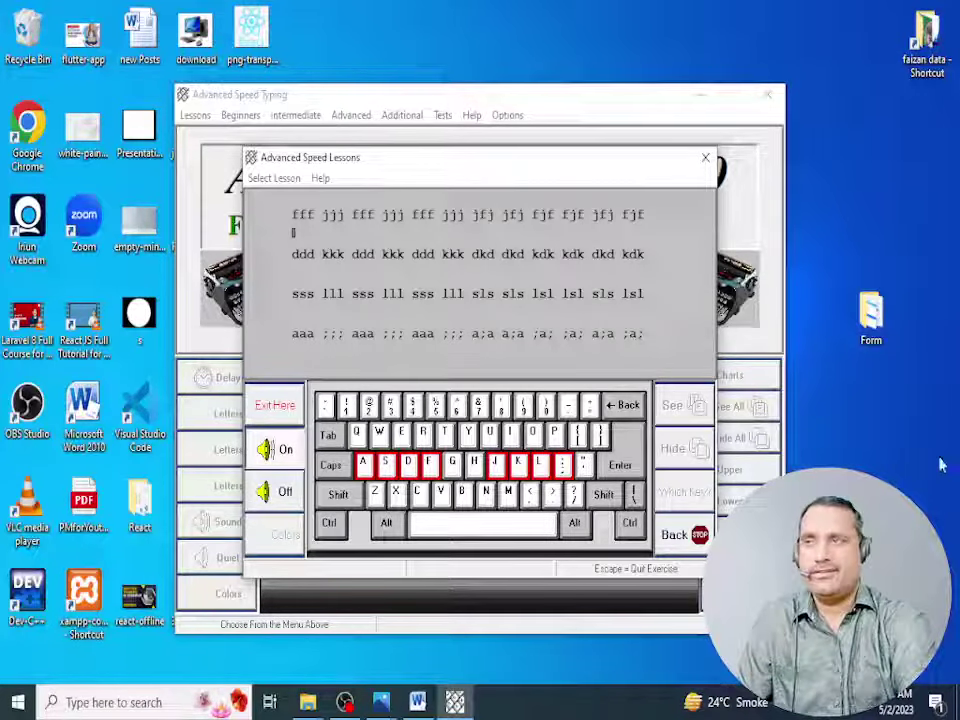
{"action": "left_click", "coordinate": [705, 157]}
{"action": "left_click", "coordinate": [767, 94]}
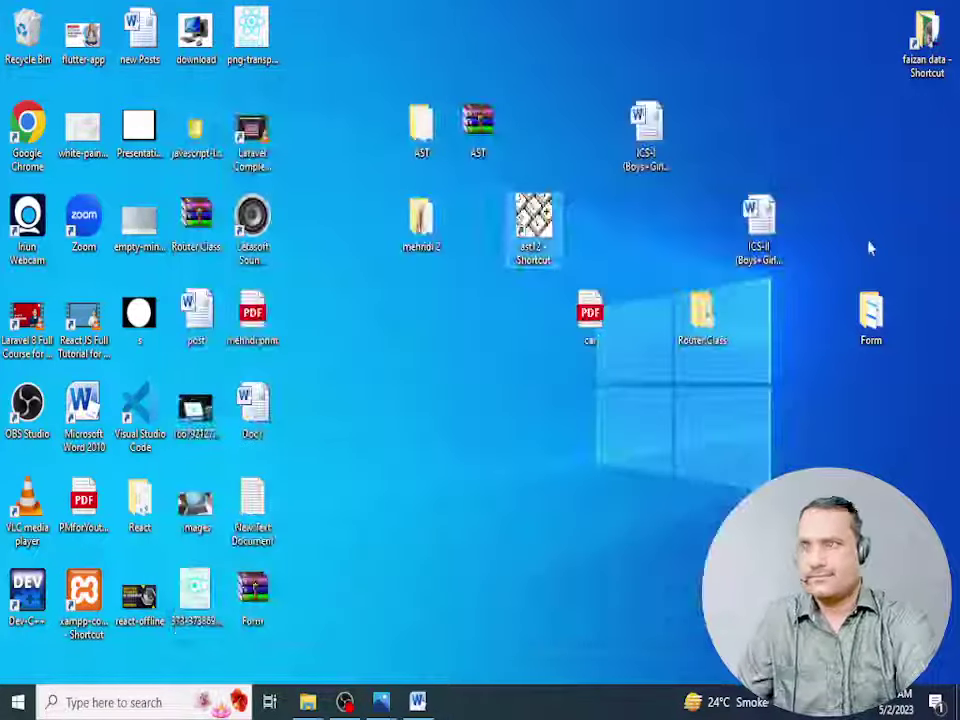